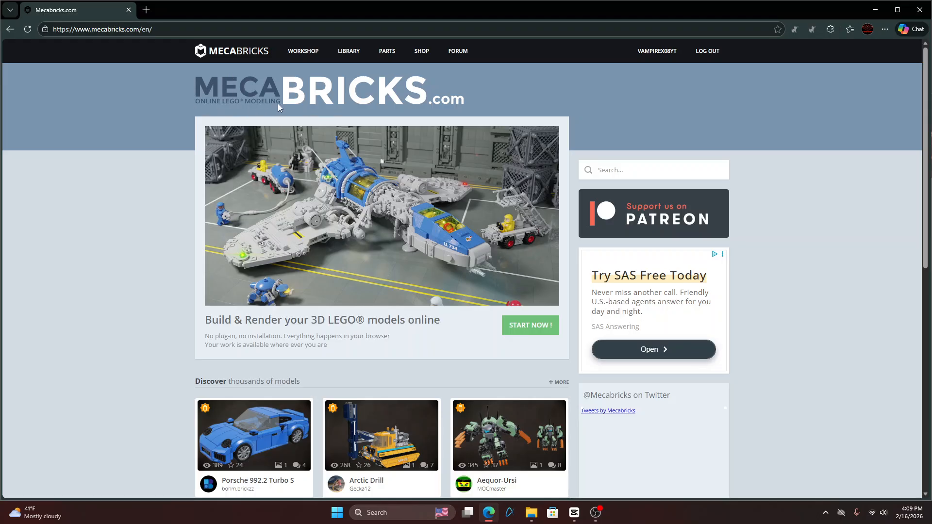
- Open the Workshop from the Mecabricks home page and dismiss the first-time introduction dialog
scroll(265, 145, down, 6)
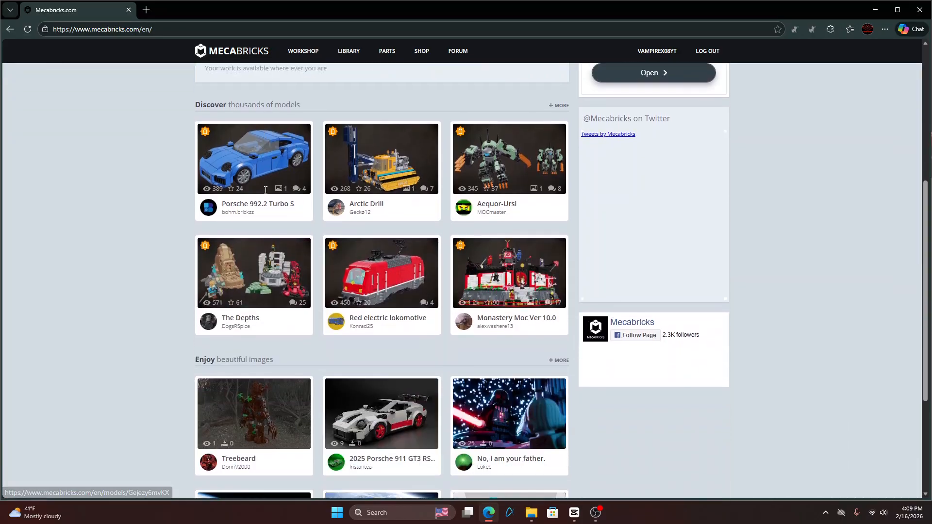
scroll(266, 195, down, 3)
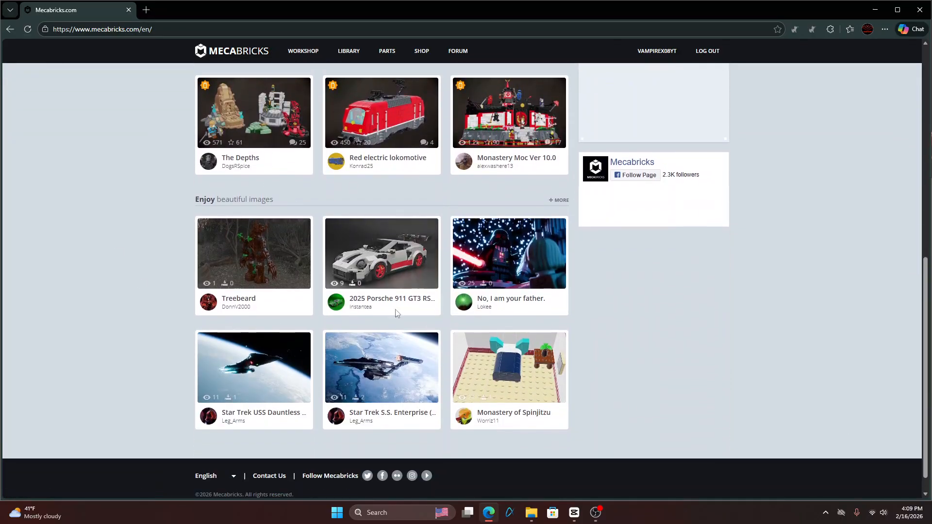
scroll(409, 252, up, 9)
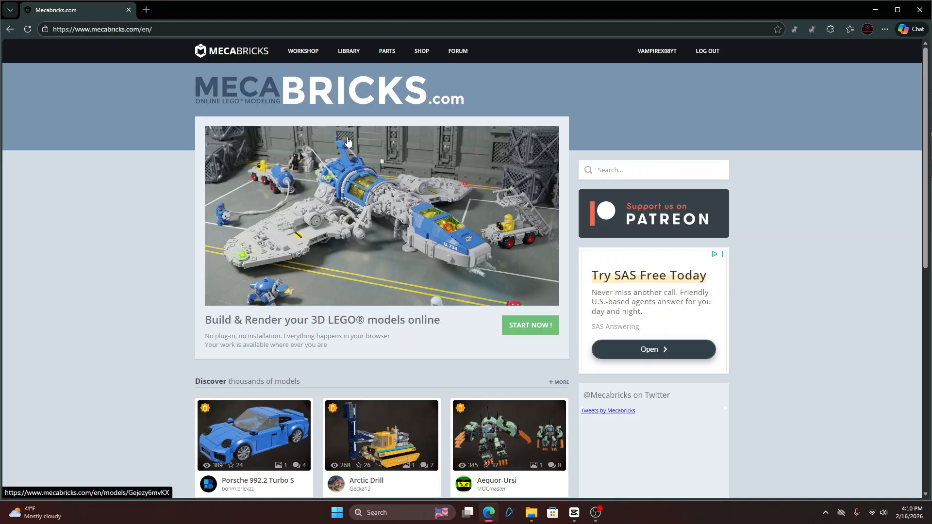
click(324, 60)
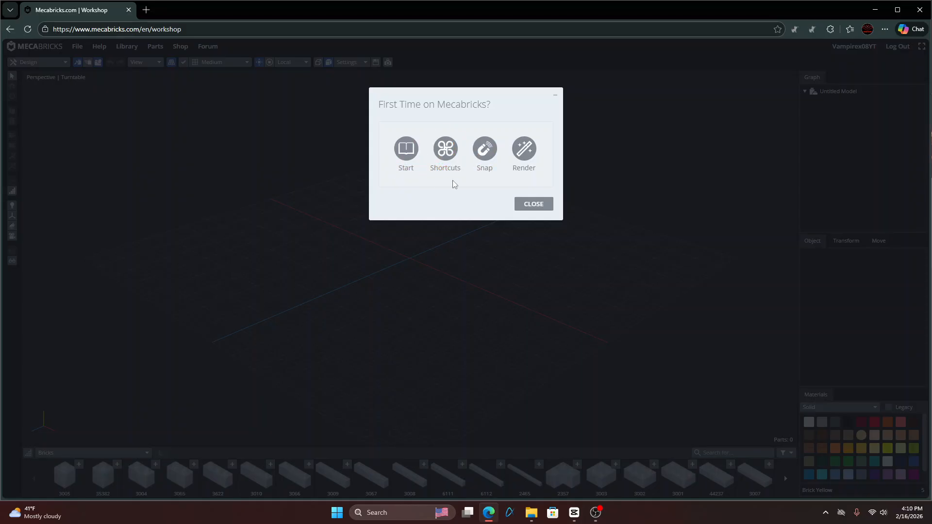
click(554, 96)
right_drag(507, 206, 555, 201)
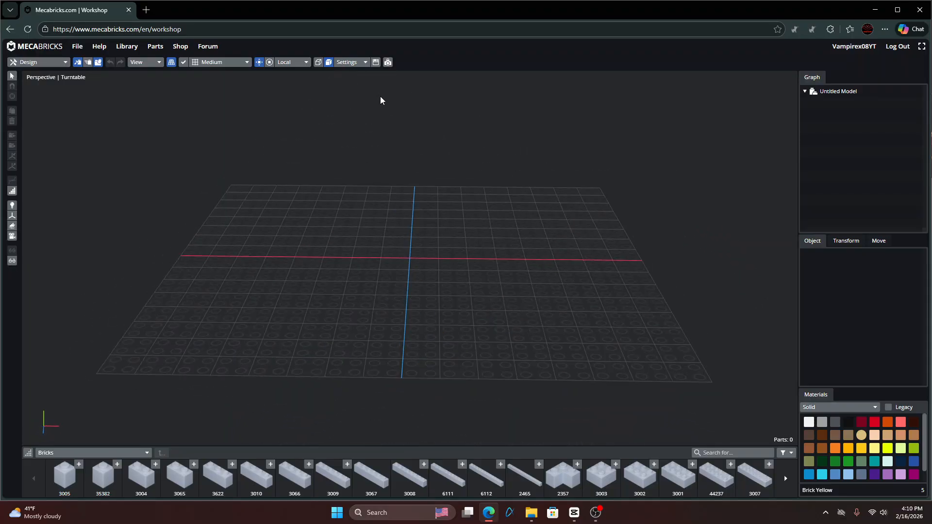
click(96, 48)
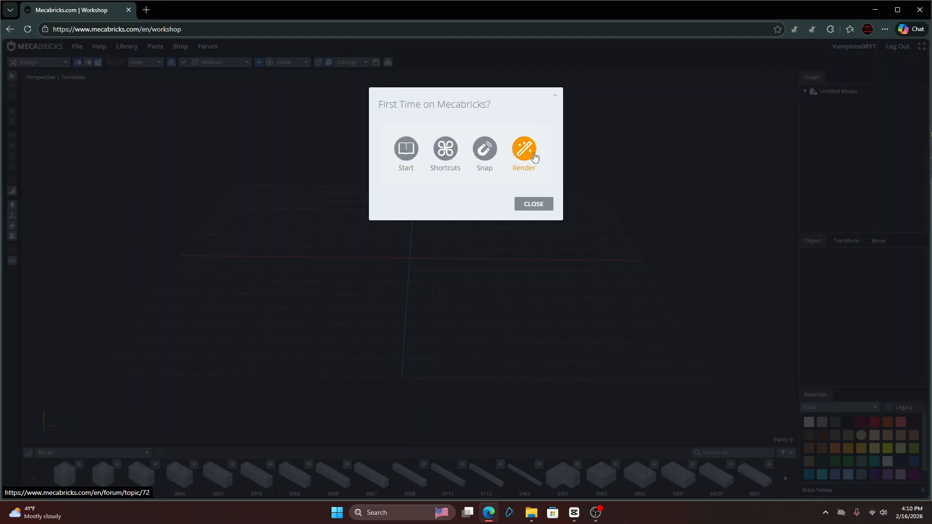
click(555, 95)
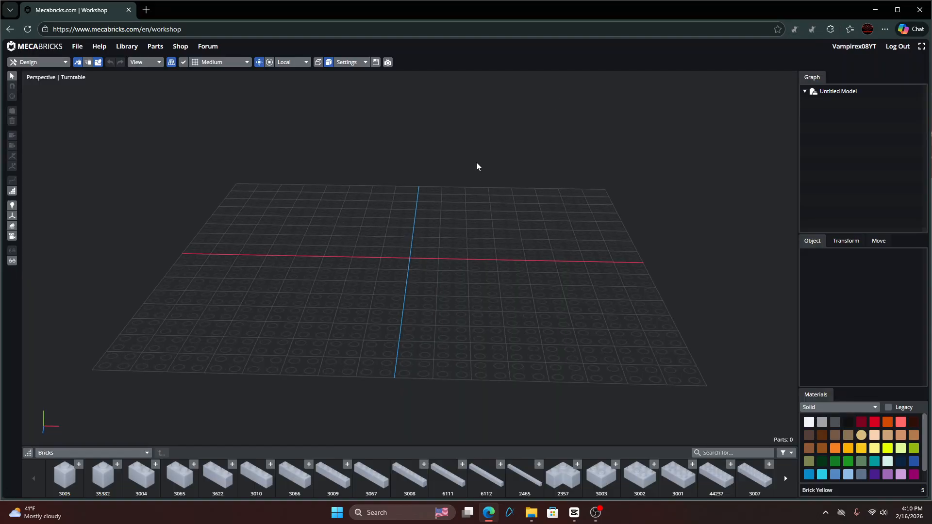
scroll(476, 162, up, 5)
mouse_move(472, 242)
mouse_down()
mouse_move(479, 234)
mouse_move(482, 301)
mouse_move(485, 225)
mouse_move(480, 238)
mouse_up()
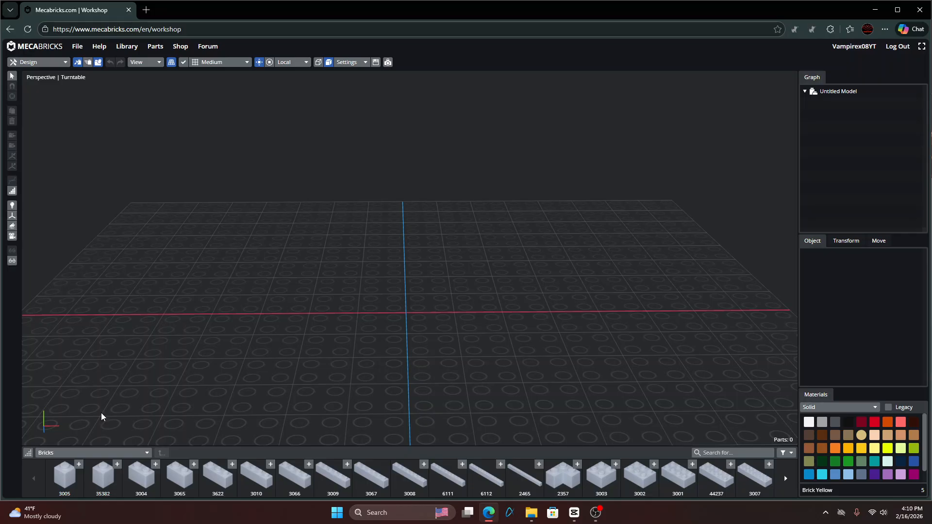
key(super)
click(136, 354)
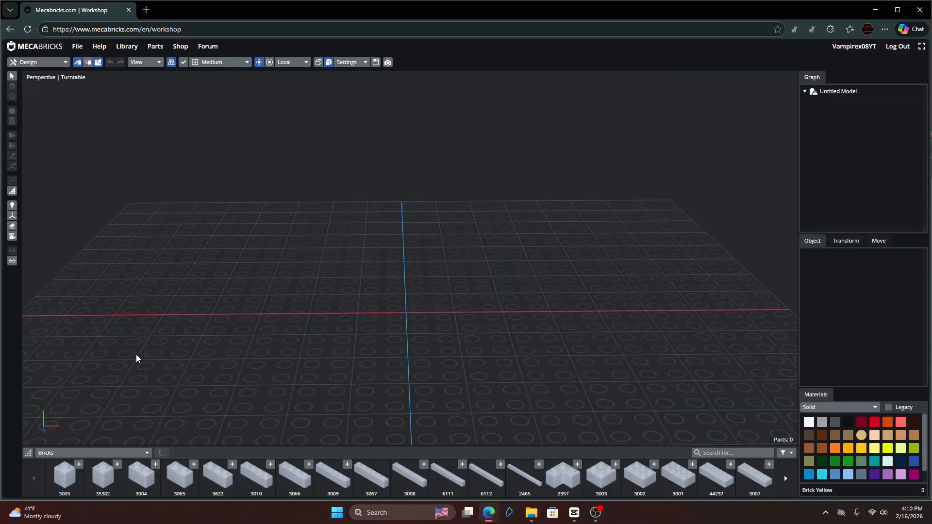
click(146, 452)
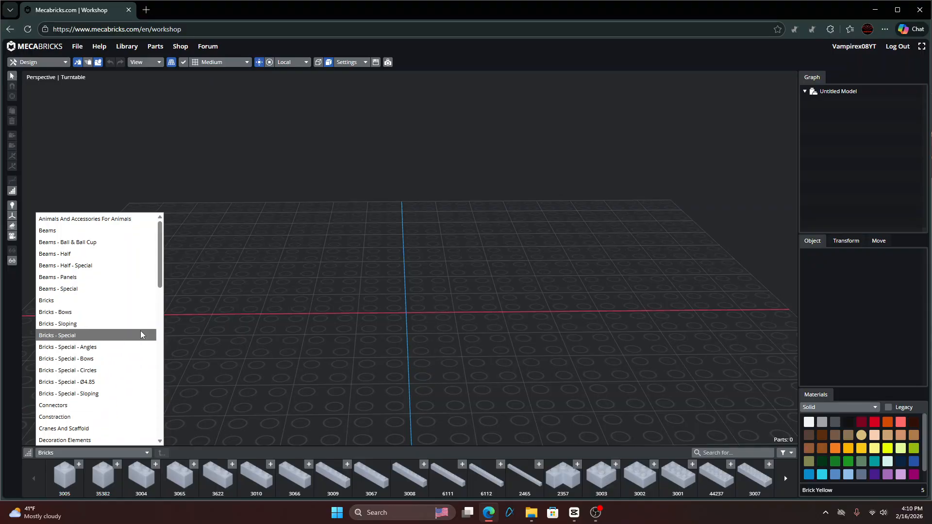
click(310, 341)
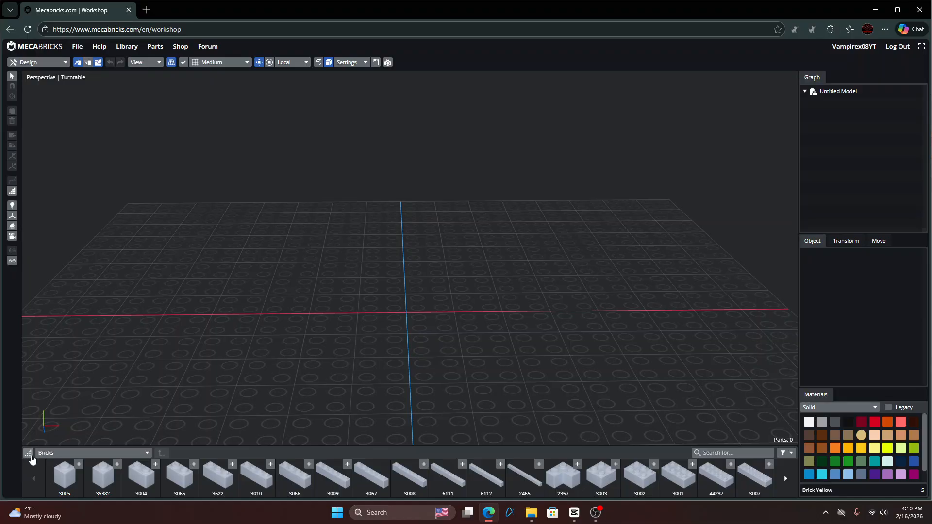
- Show the Minifigures - Heads part category and look over the other minifigure categories in the parts library
click(58, 453)
scroll(97, 382, down, 1)
scroll(96, 382, down, 12)
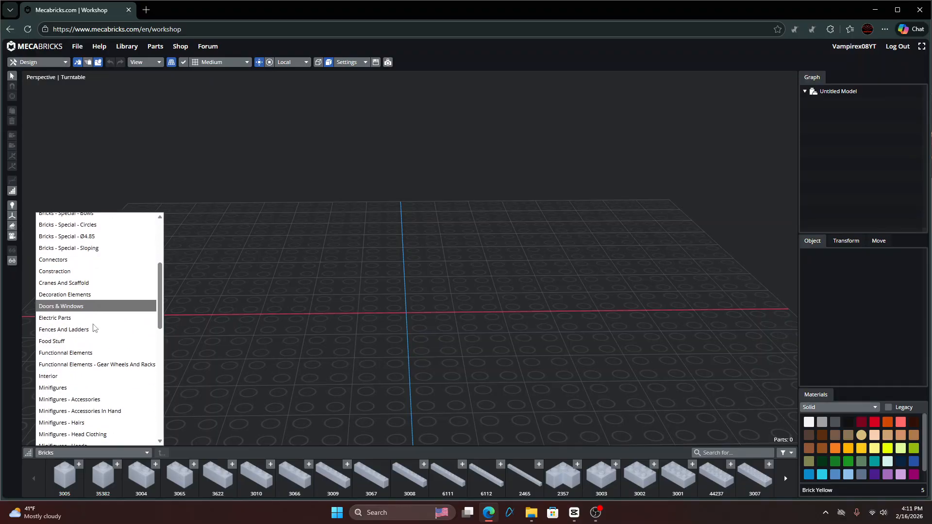
scroll(116, 360, up, 4)
click(119, 300)
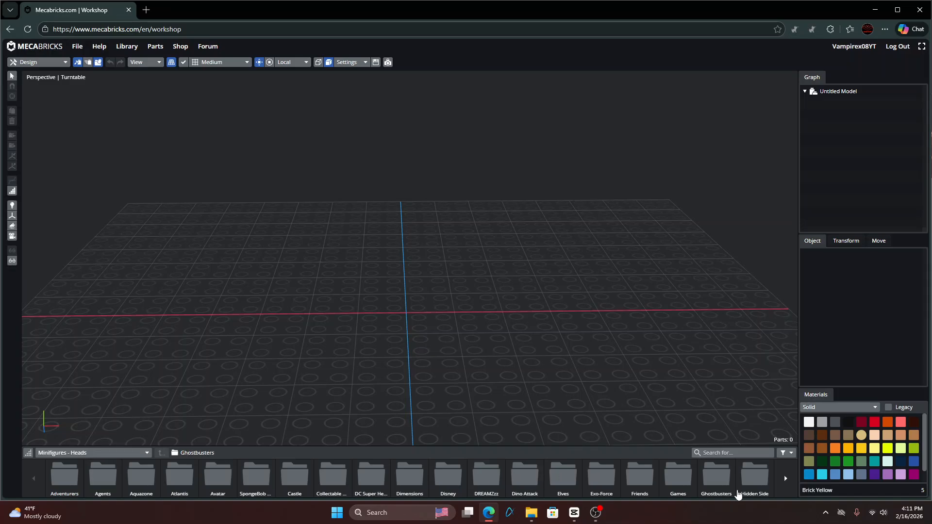
click(93, 453)
scroll(93, 414, down, 2)
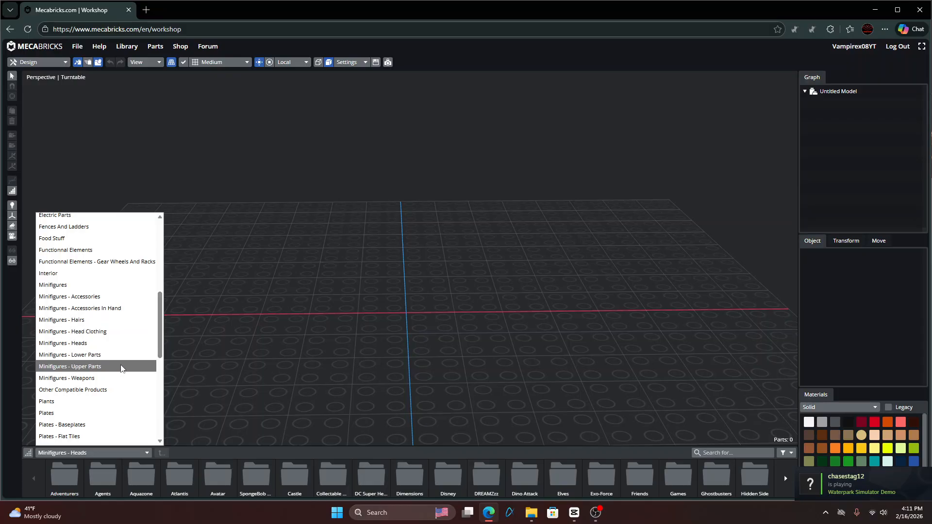
click(253, 363)
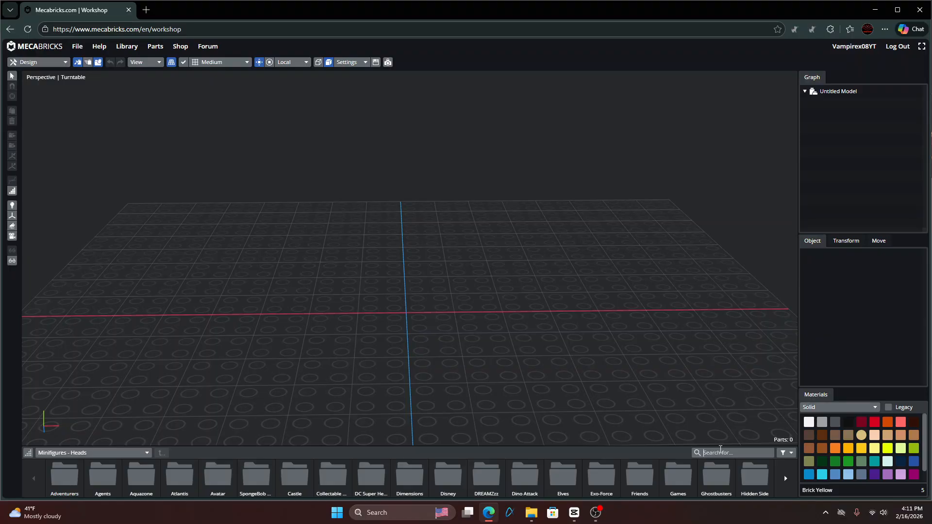
- Search the parts library for "zane"
text(znae)
key(Return)
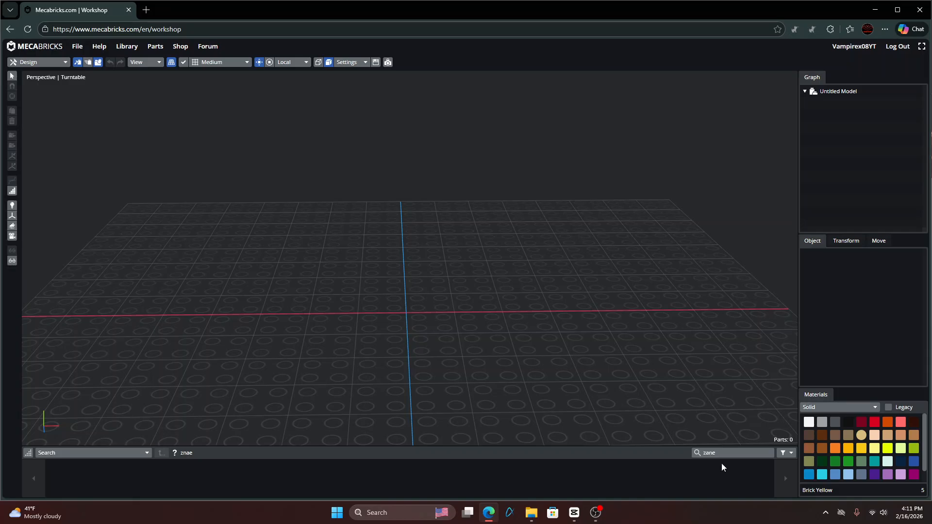
key(Return)
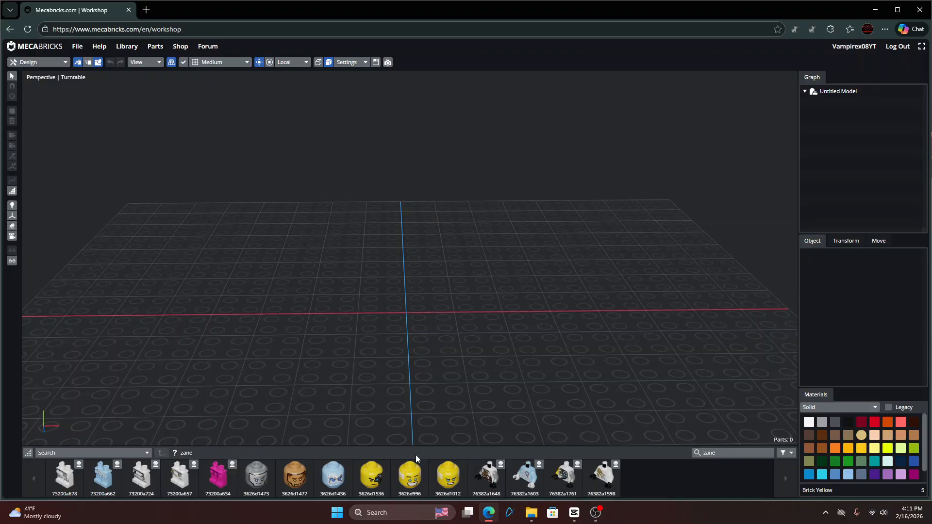
- Browse the Ninjago parts under Minifigures - Lower Parts, look into The LEGO Ninjago Movie folder, and return to the Ninjago folder
click(147, 453)
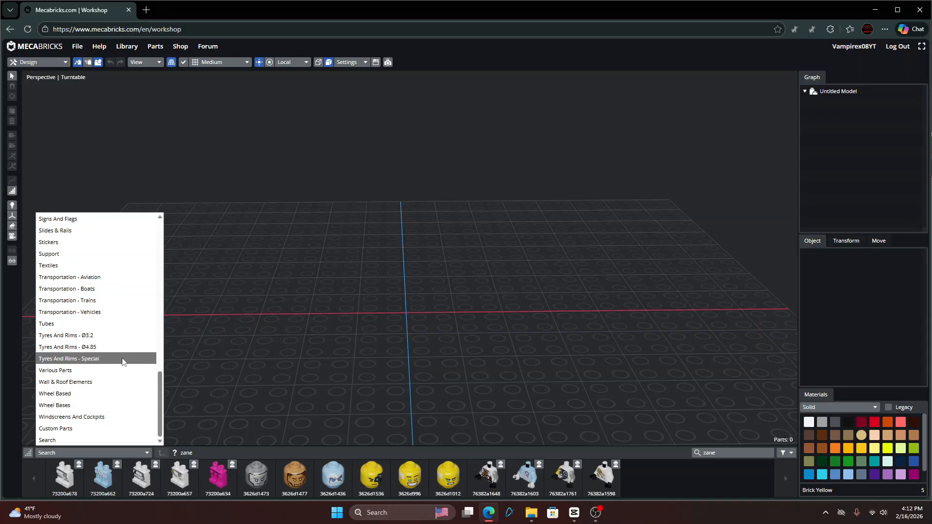
scroll(129, 365, up, 3)
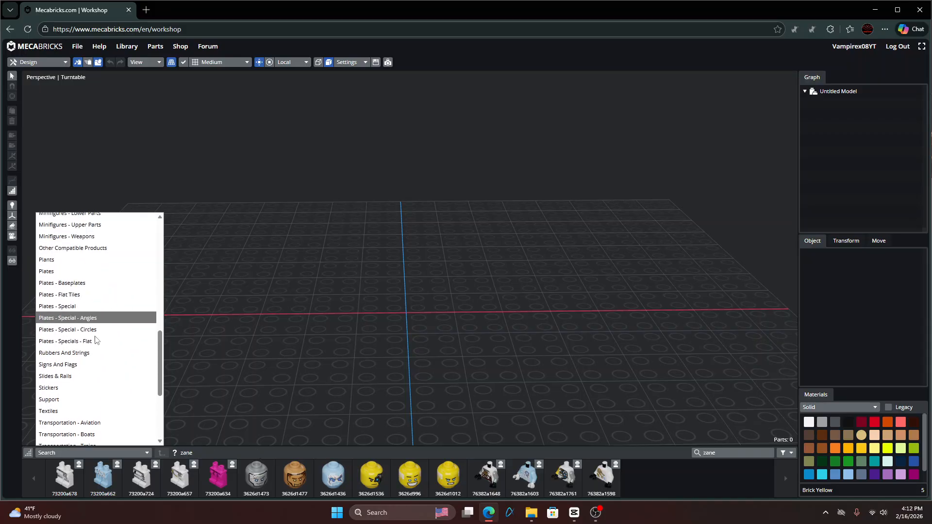
scroll(118, 316, up, 3)
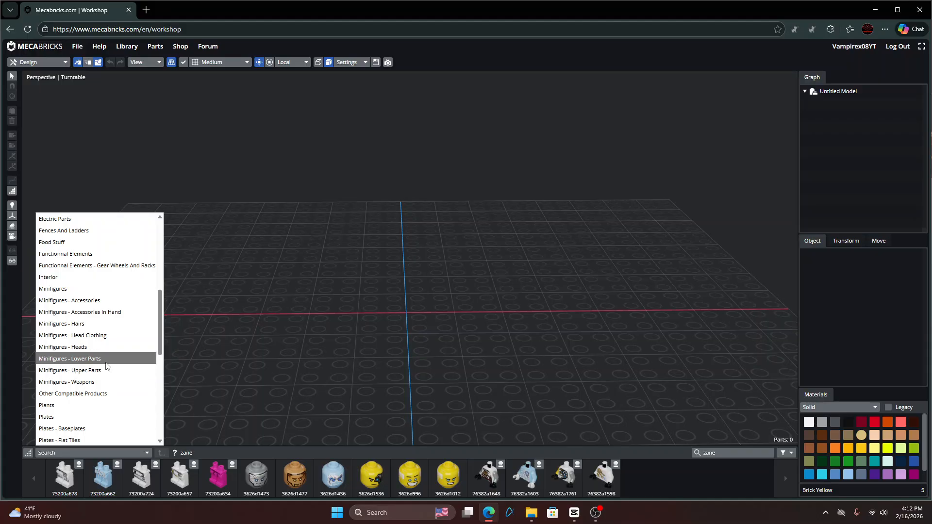
click(105, 360)
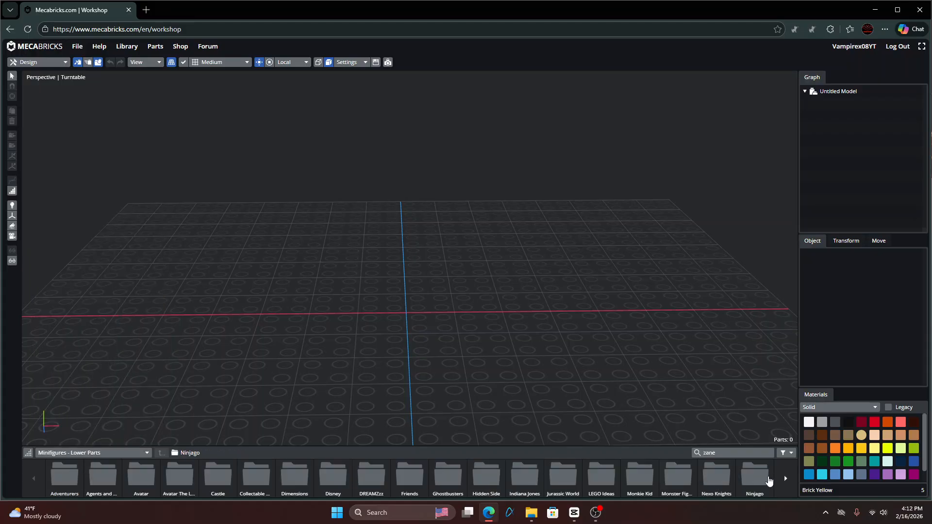
click(765, 478)
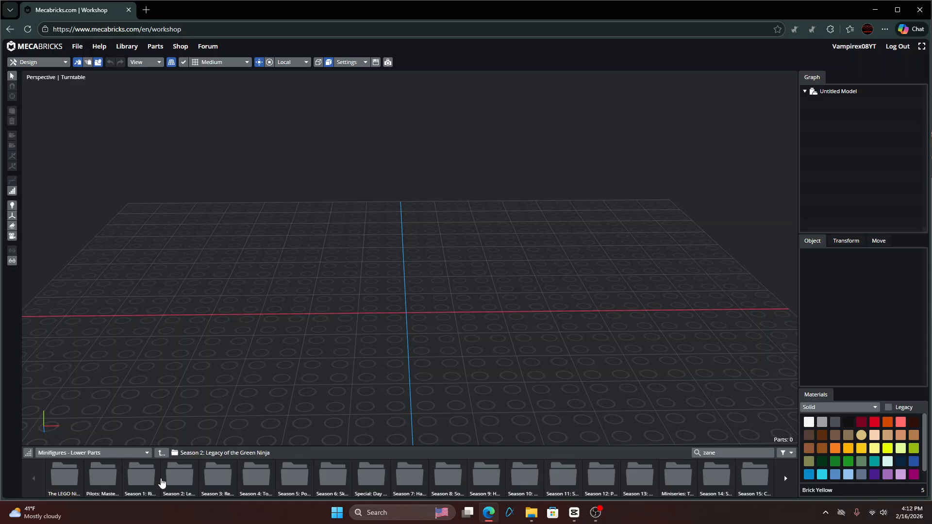
click(72, 481)
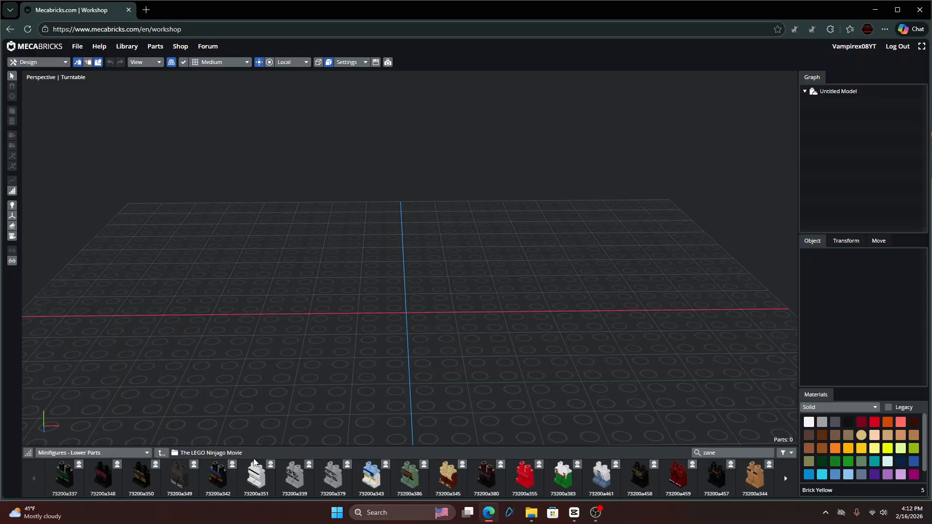
click(161, 452)
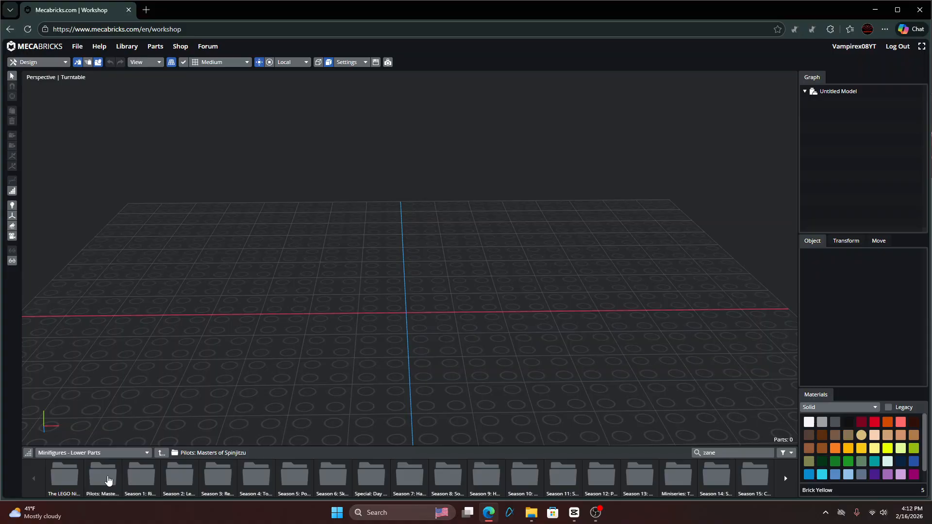
- Add the Mini Lower Part 2K legs (21019) from the Lower Parts folder of the Minifigures category to the model
click(116, 453)
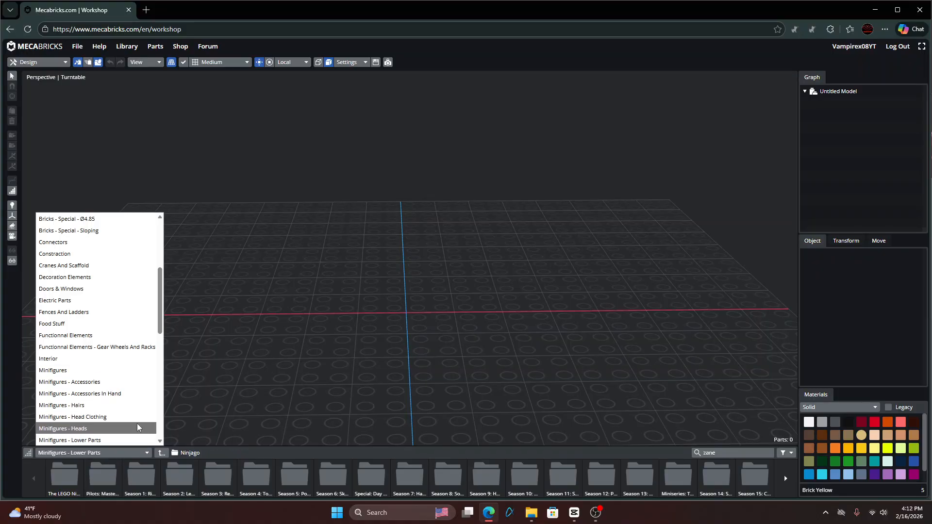
scroll(136, 412, down, 2)
scroll(116, 410, up, 3)
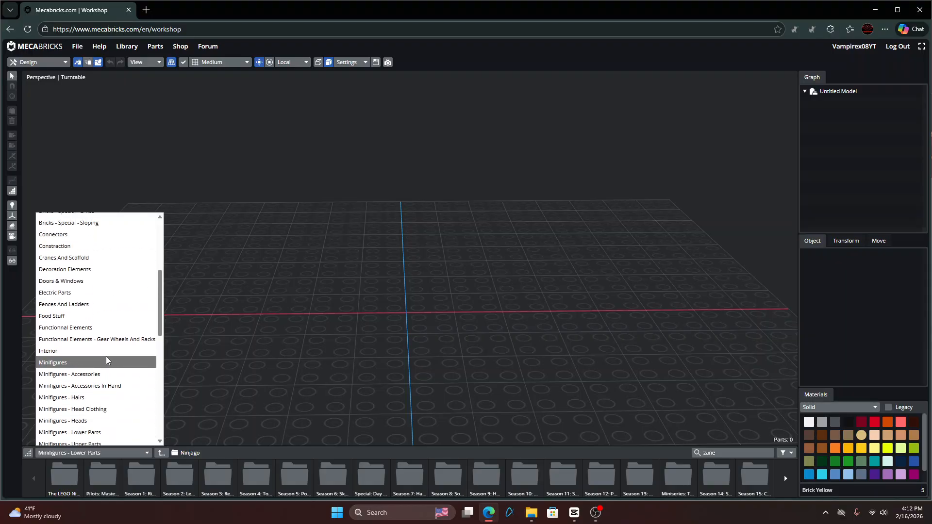
click(100, 361)
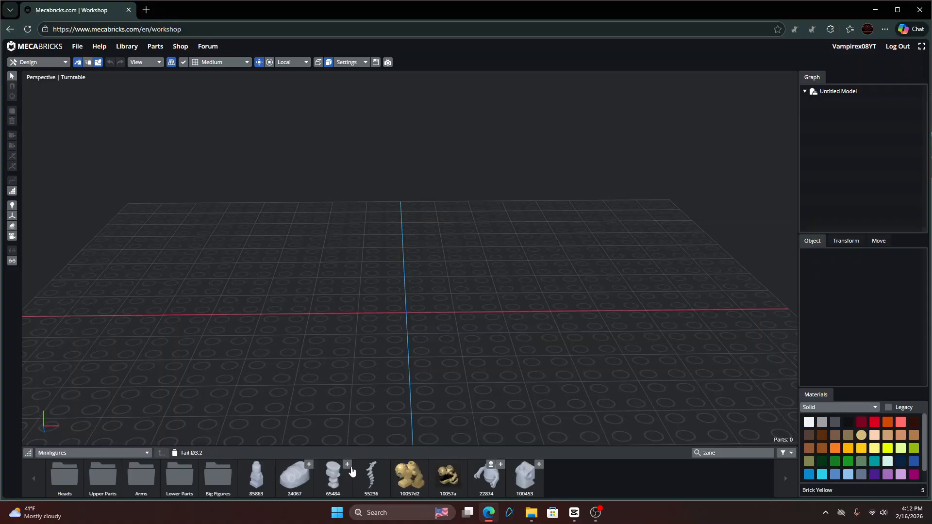
click(194, 477)
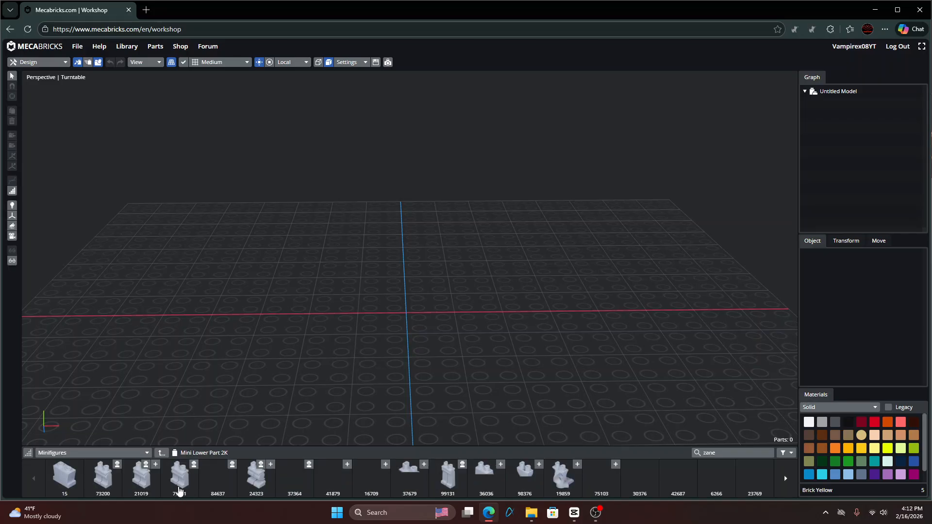
click(142, 478)
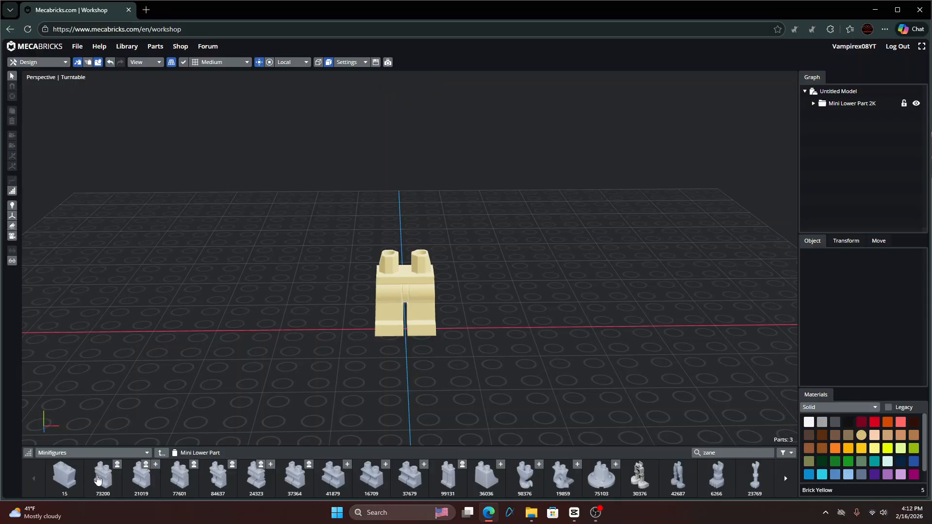
- Set the first material of the minifigure's right leg to solid Black
right_drag(334, 325, 329, 312)
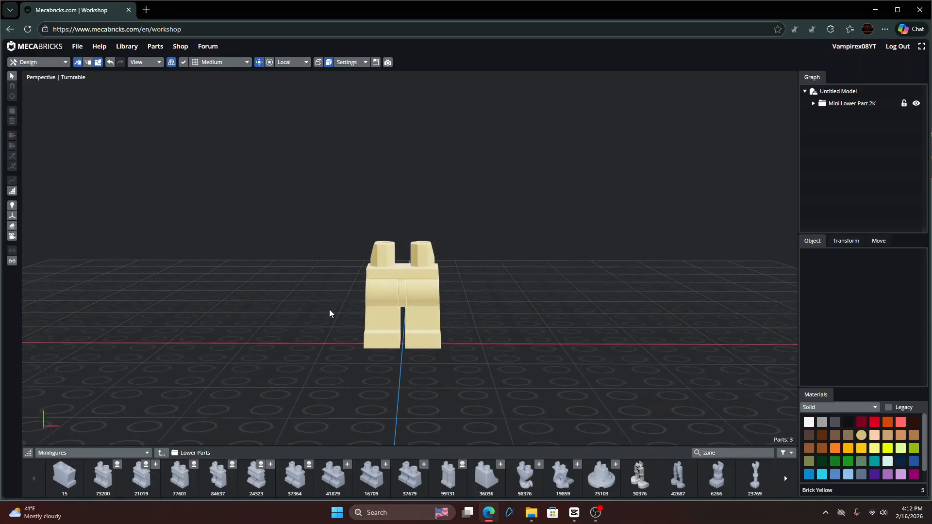
click(384, 321)
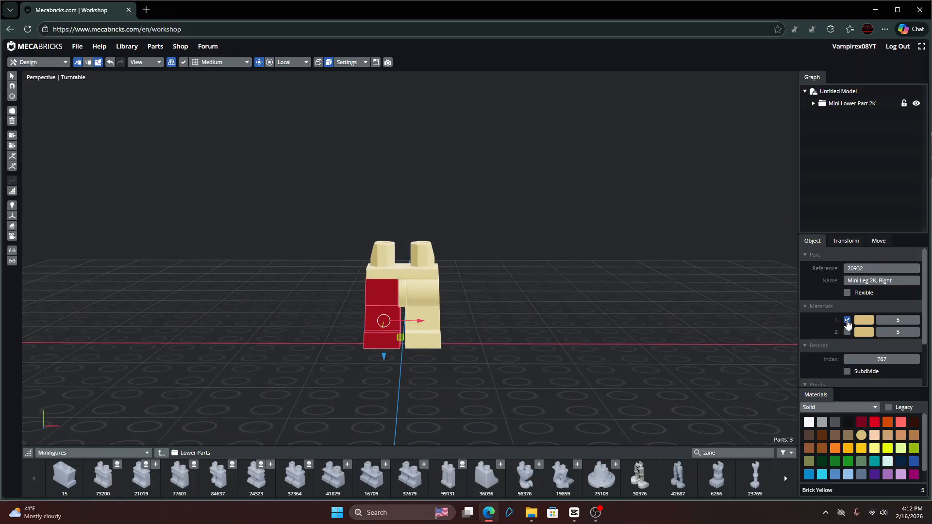
click(768, 306)
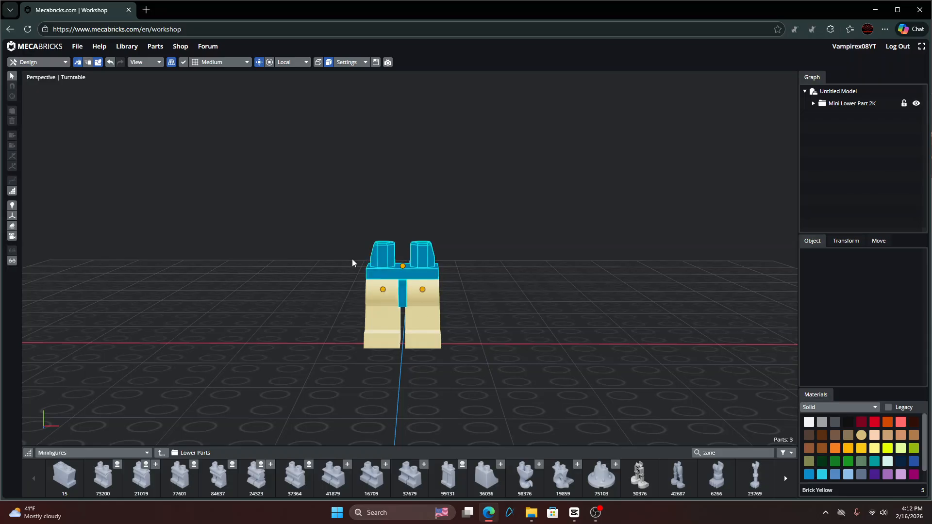
click(370, 293)
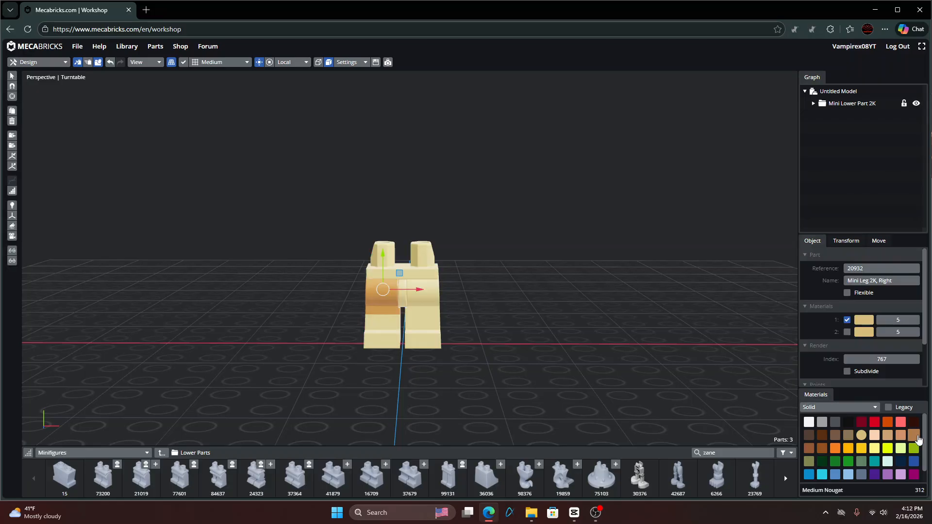
click(849, 423)
click(744, 333)
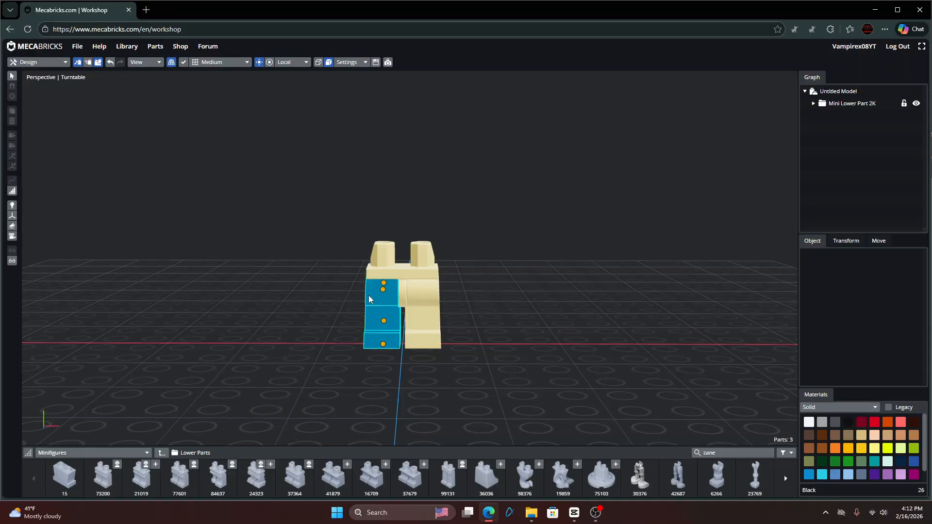
click(381, 311)
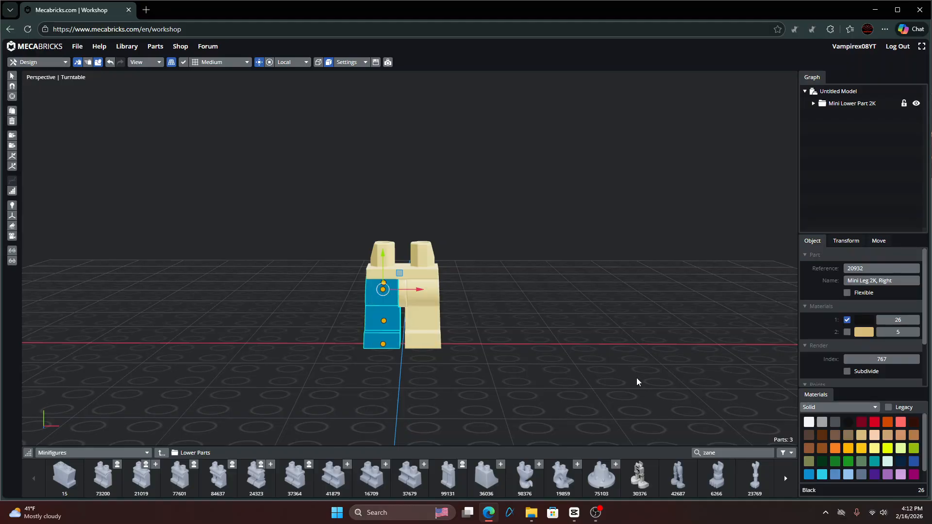
- Change the right leg's first material to solid Brick Yellow and deselect the leg
click(860, 435)
click(670, 320)
right_drag(670, 320, 650, 325)
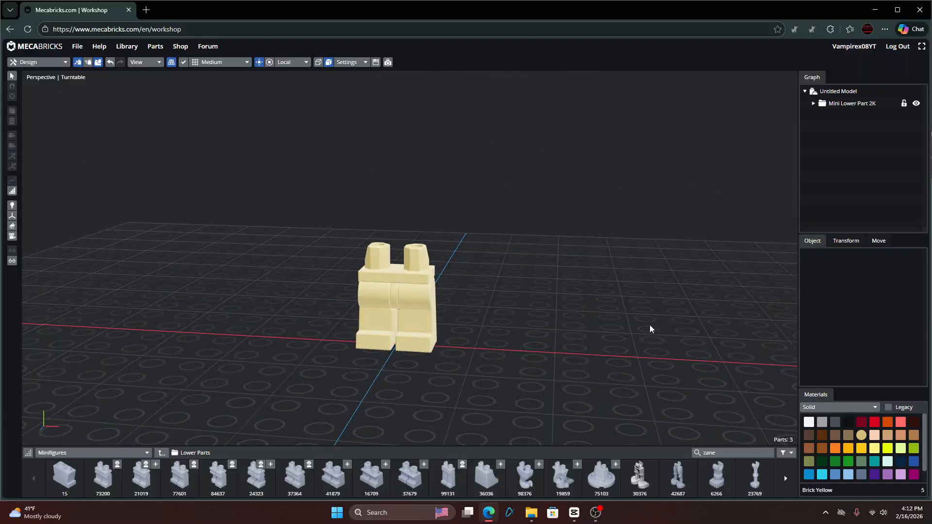
- Inspect the leg assembly from several angles and distances, looking at how the hip and the two legs join
scroll(645, 319, up, 5)
middle_drag(641, 312, 615, 276)
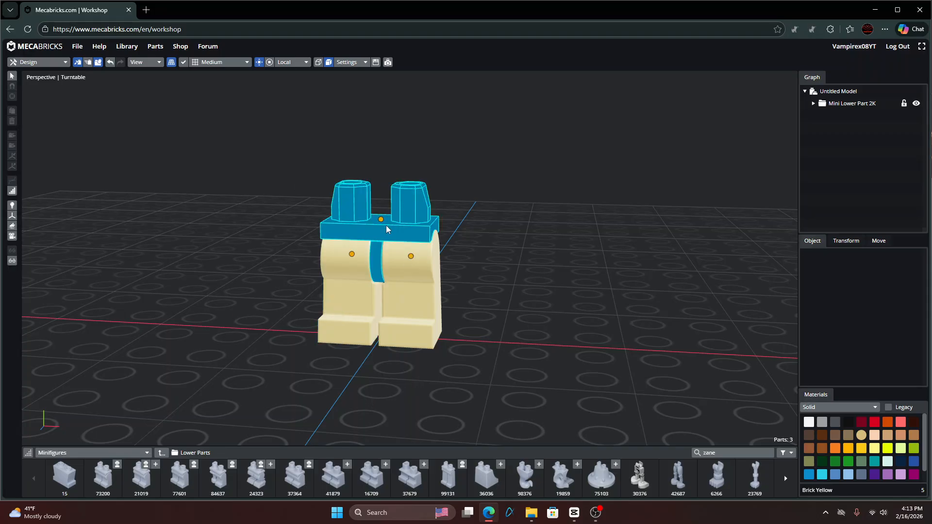
click(456, 324)
scroll(502, 263, up, 4)
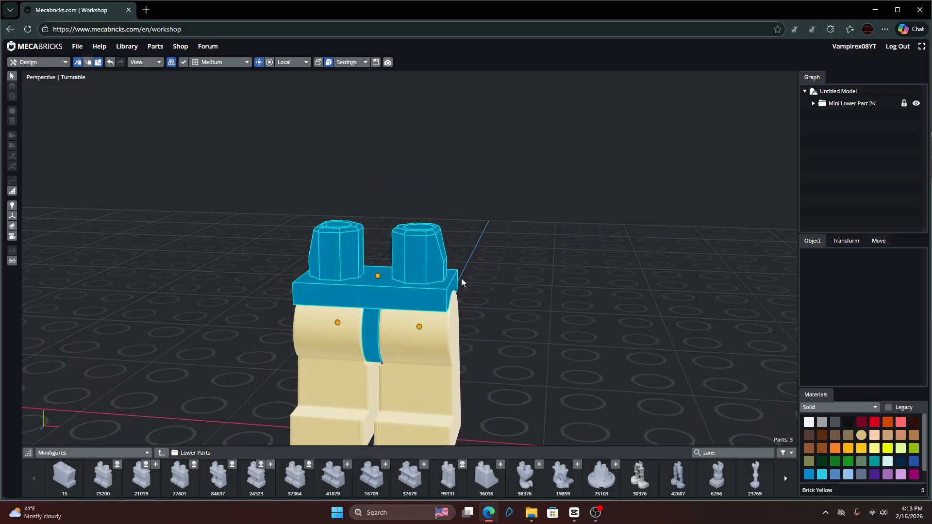
scroll(480, 227, down, 2)
drag(481, 227, 523, 231)
right_drag(501, 279, 450, 254)
drag(449, 253, 448, 245)
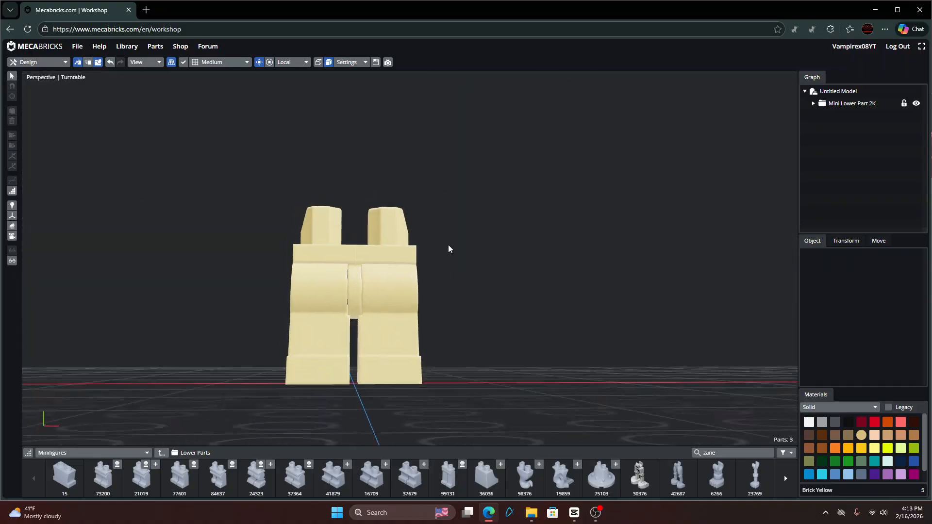
right_drag(448, 245, 447, 303)
drag(448, 303, 439, 330)
click(388, 364)
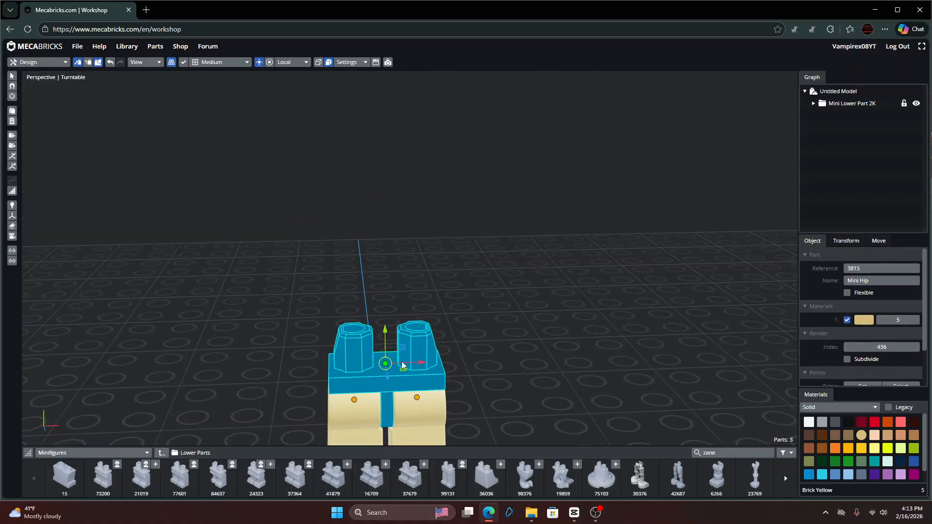
click(500, 332)
drag(499, 332, 470, 247)
click(410, 332)
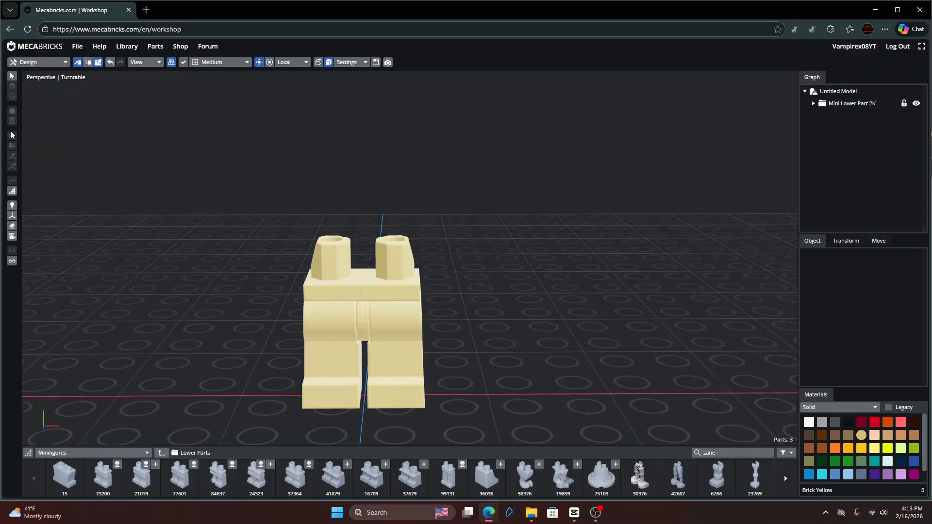
- Select the hip and both legs with an Area selection and combine them into one group
click(11, 77)
click(301, 250)
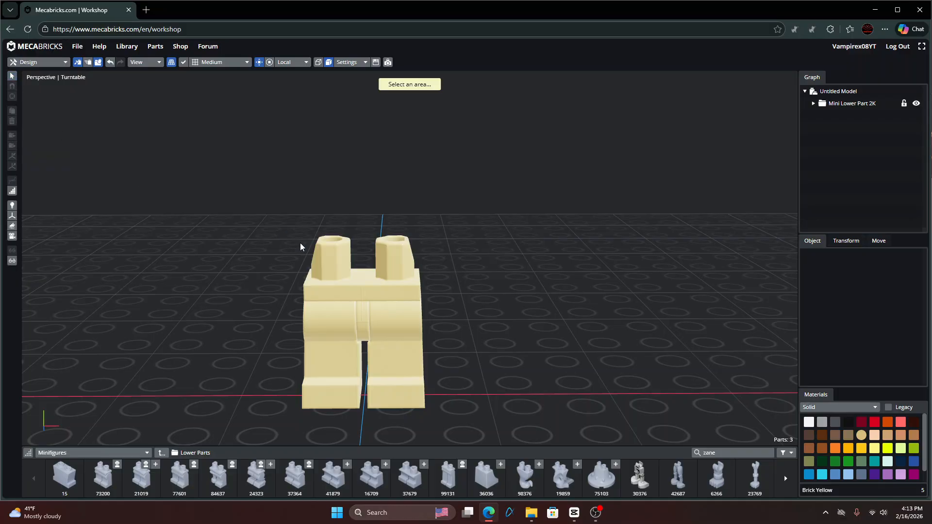
drag(276, 243, 312, 307)
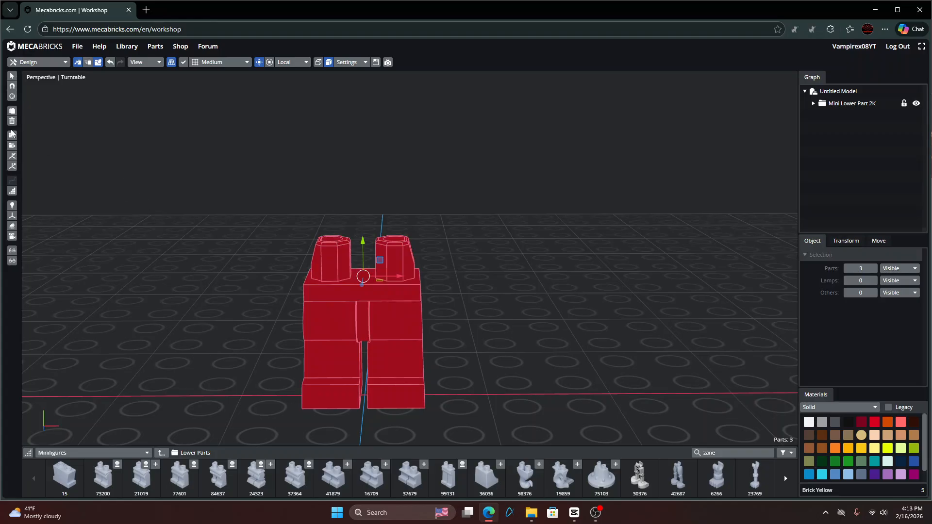
click(12, 138)
click(444, 112)
click(820, 117)
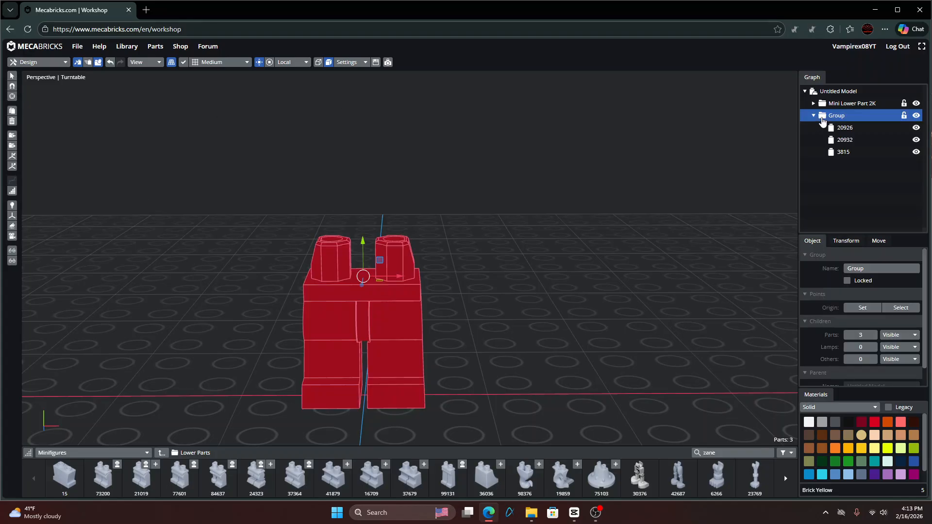
- Ungroup the hip and legs so that each part can be selected individually
click(8, 145)
click(232, 168)
click(333, 312)
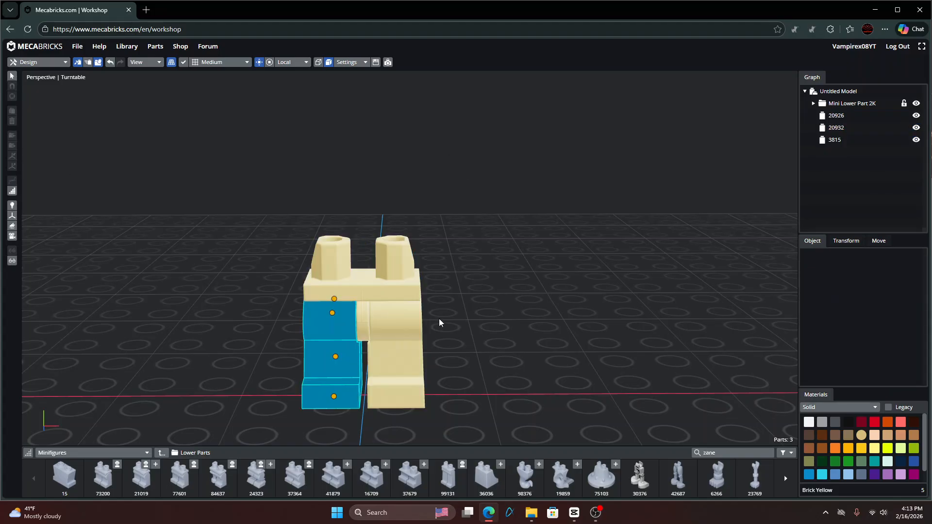
click(440, 323)
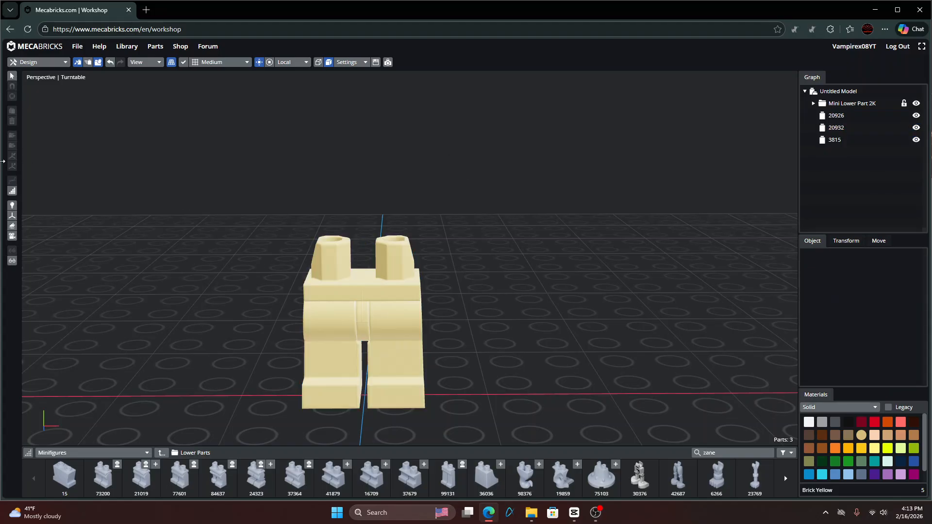
- View the settings of the Mosaic tool and close them again
click(12, 191)
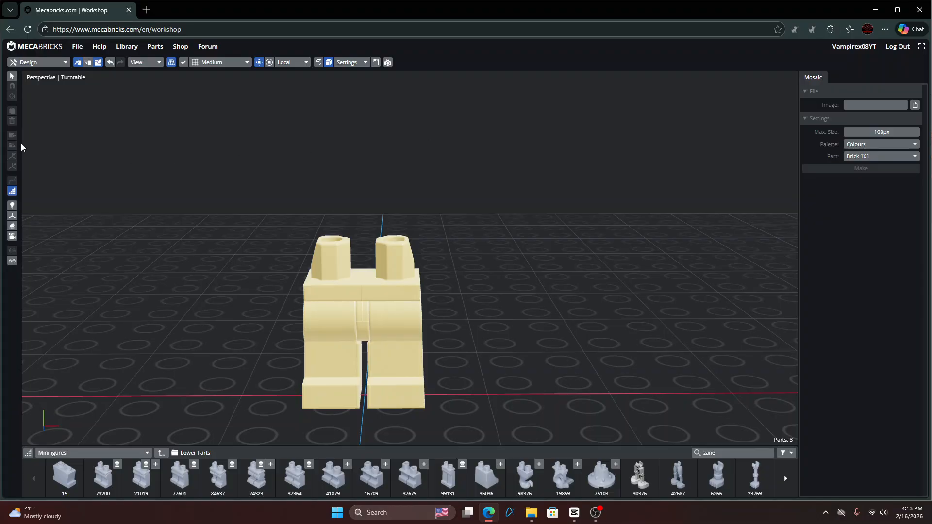
click(13, 191)
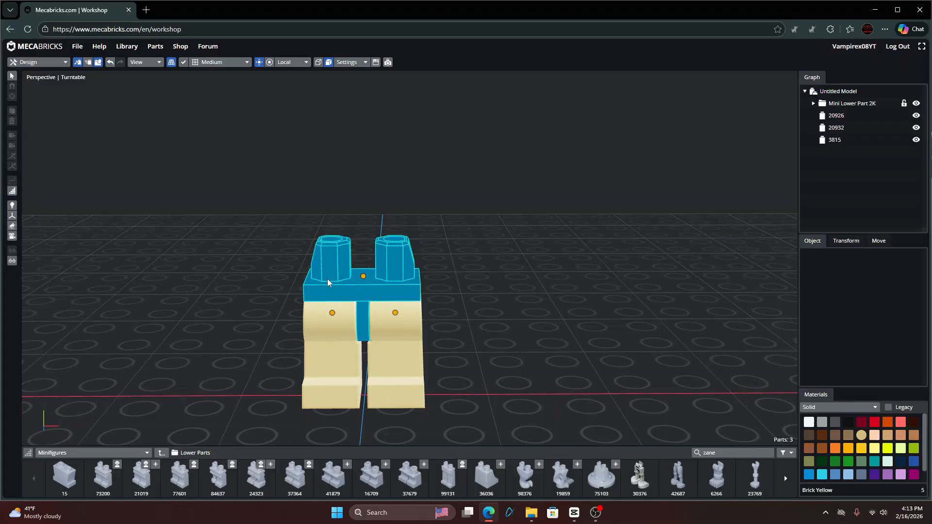
- Select both legs with the Multiple selection tool and delete them, keeping only the hip
click(12, 75)
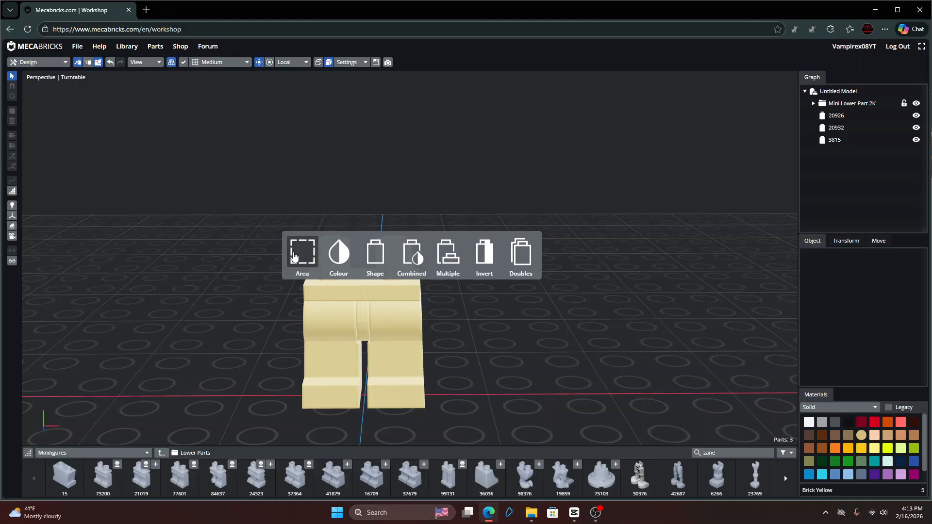
click(459, 256)
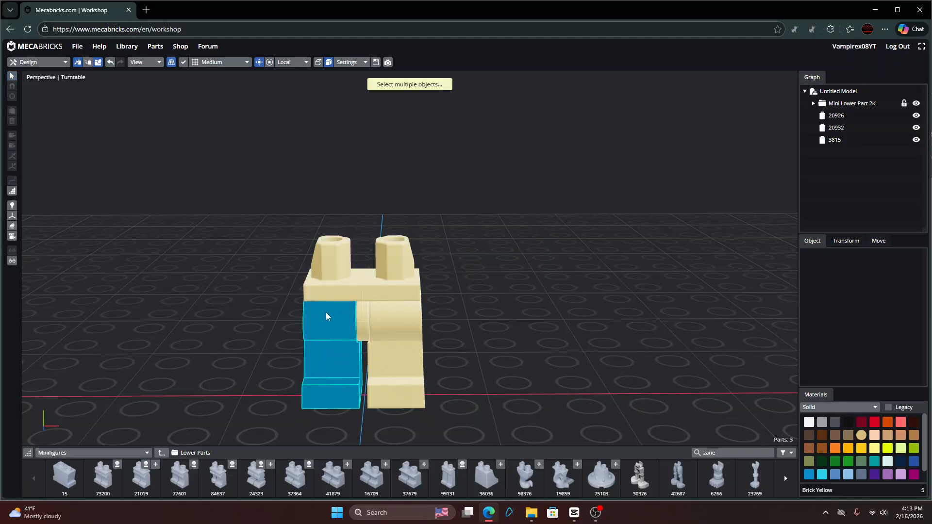
click(314, 325)
click(386, 322)
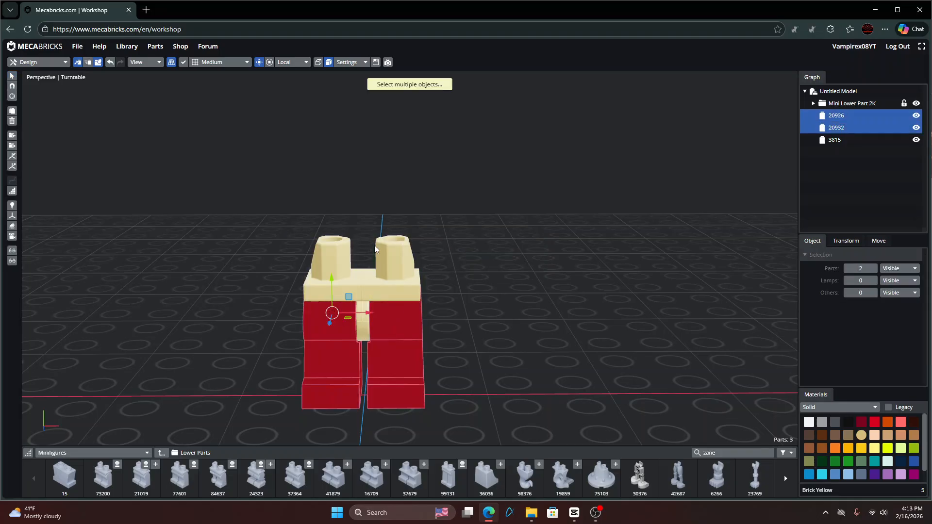
click(410, 255)
click(400, 264)
click(13, 121)
- Set the Mini Hip's material to solid Black and deselect the part
click(339, 290)
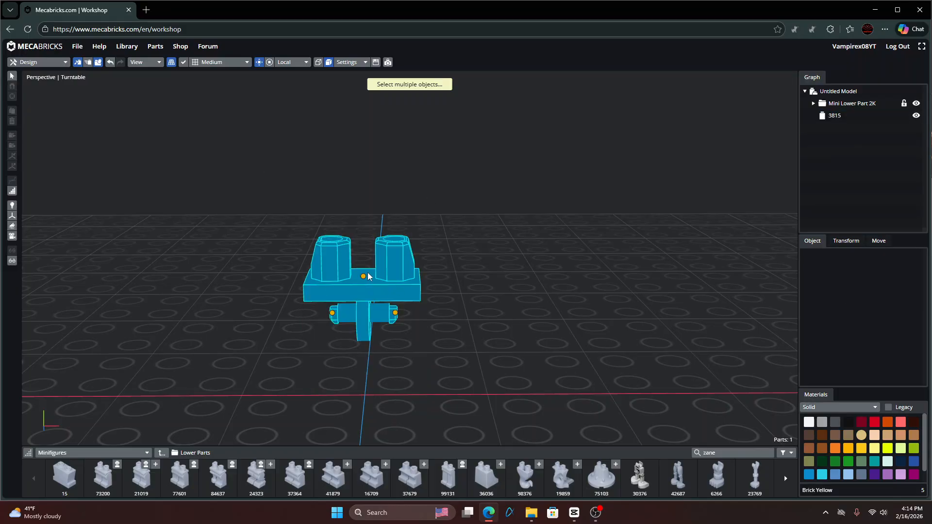
click(847, 422)
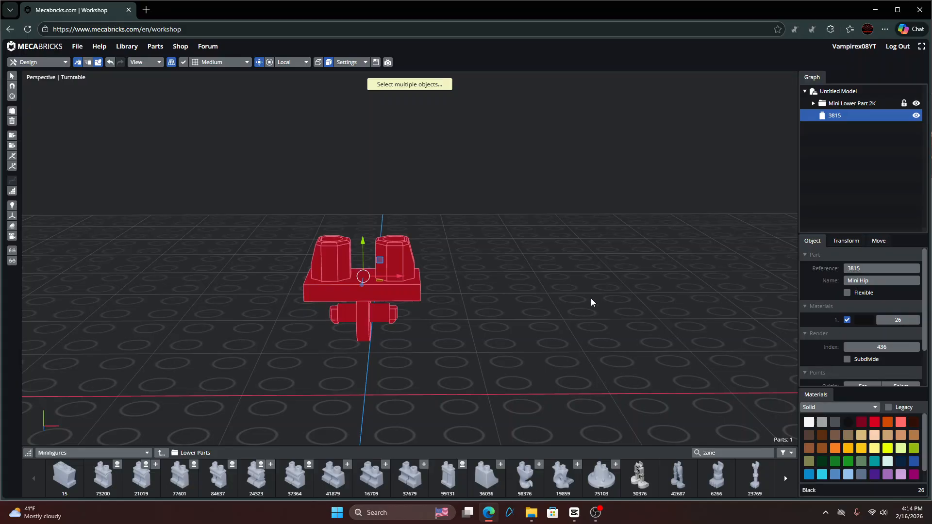
drag(412, 304, 414, 301)
click(488, 328)
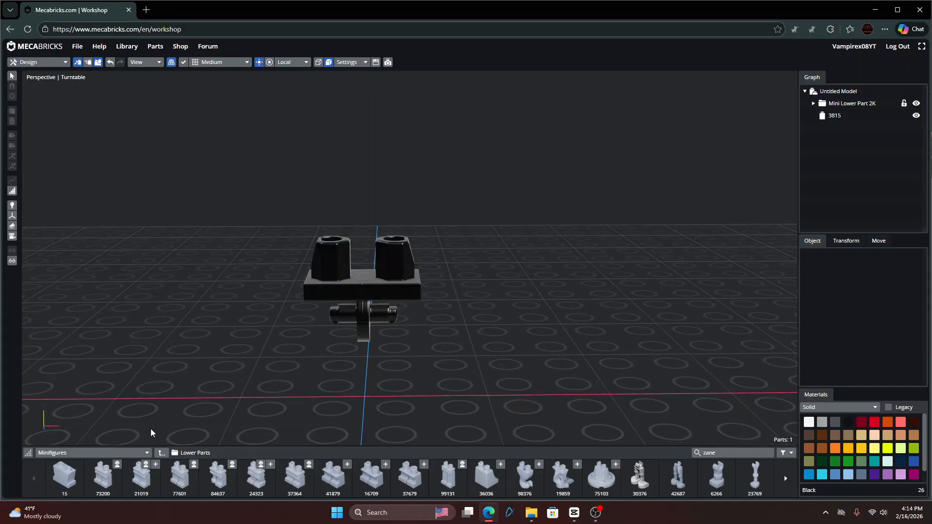
- Add Shoe1 from the Custom Parts category at the hip's left leg connection point, as seen from the front
click(141, 452)
scroll(121, 357, down, 10)
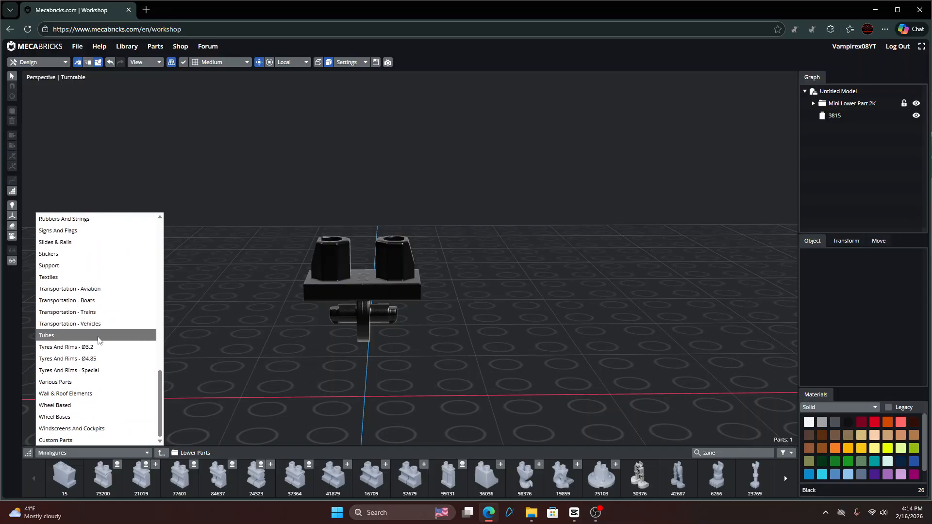
click(69, 439)
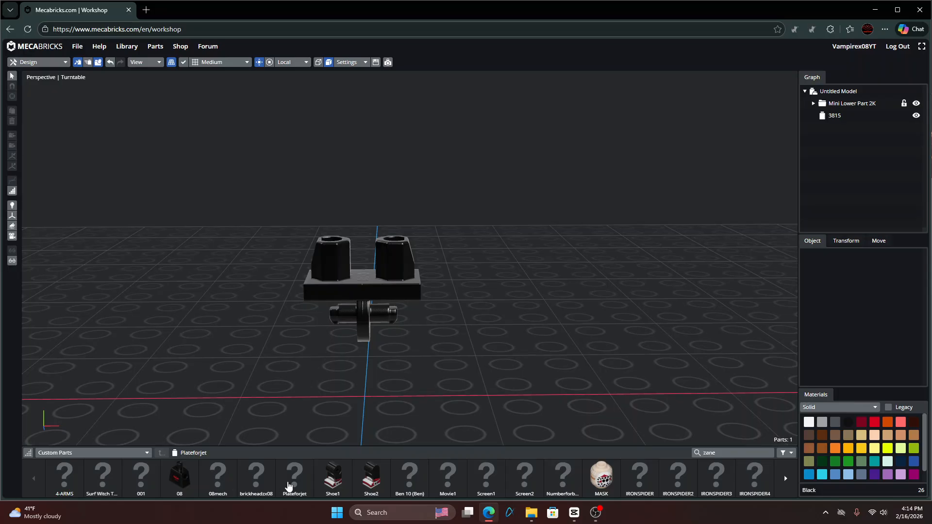
click(333, 317)
click(332, 314)
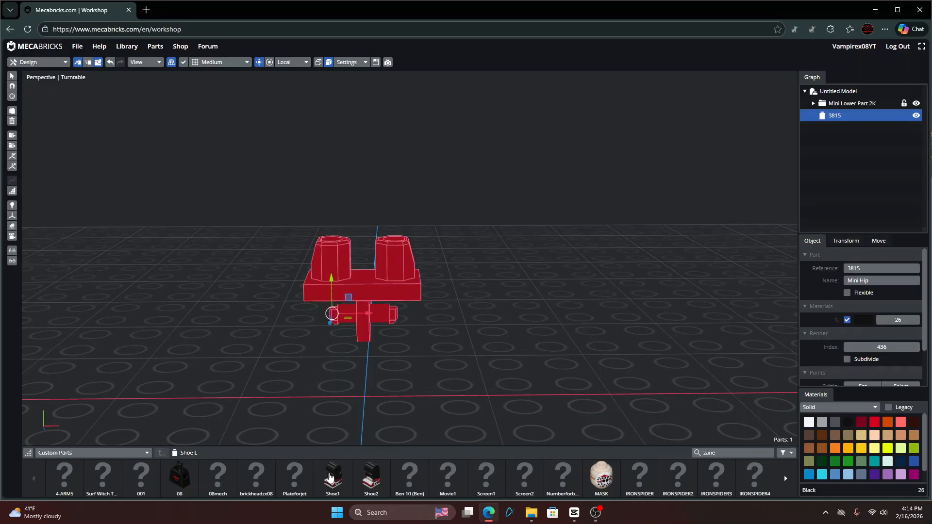
click(329, 476)
- Add the custom part Shoe2 at the hip's other leg connection point and deselect it
click(383, 337)
click(395, 315)
click(371, 476)
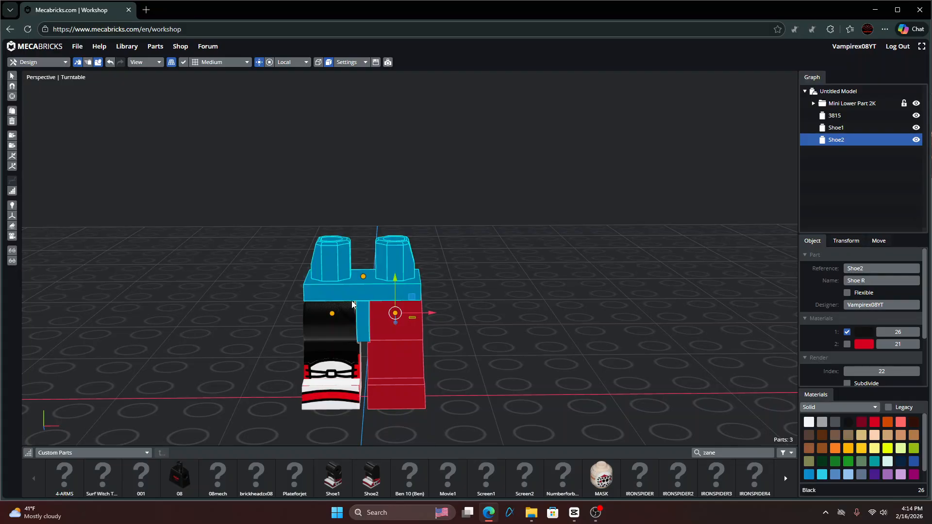
drag(456, 290, 540, 308)
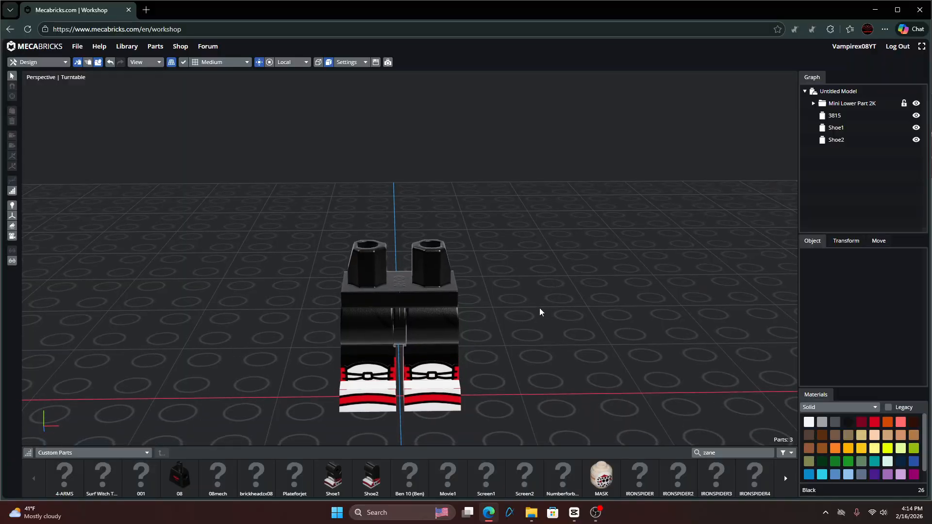
- Search the parts library for "Hoodie" and look through the result pages for a torso
click(395, 284)
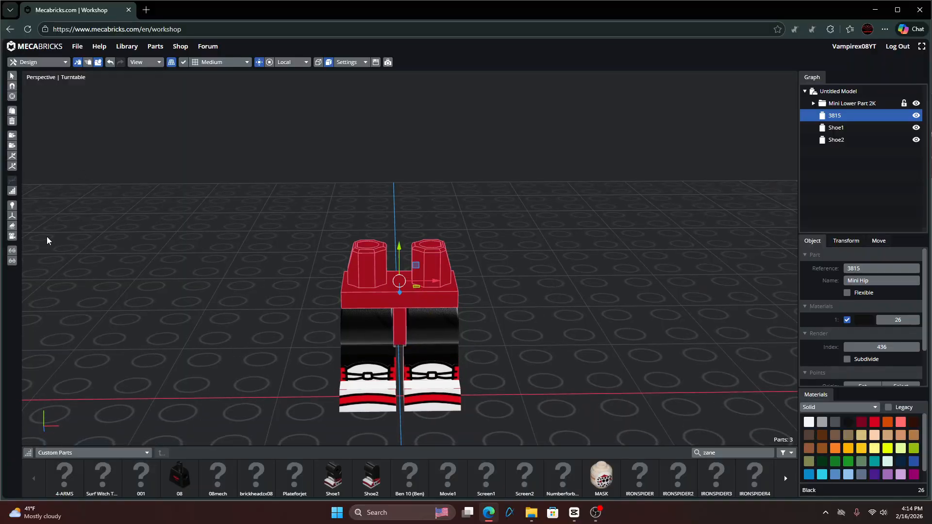
click(84, 453)
click(208, 415)
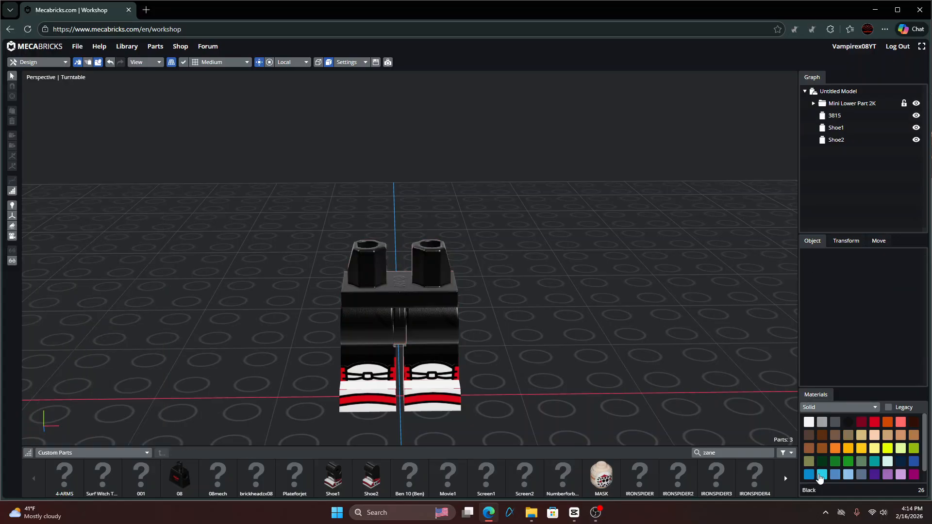
double_click(722, 449)
text(Hoodie)
key(Return)
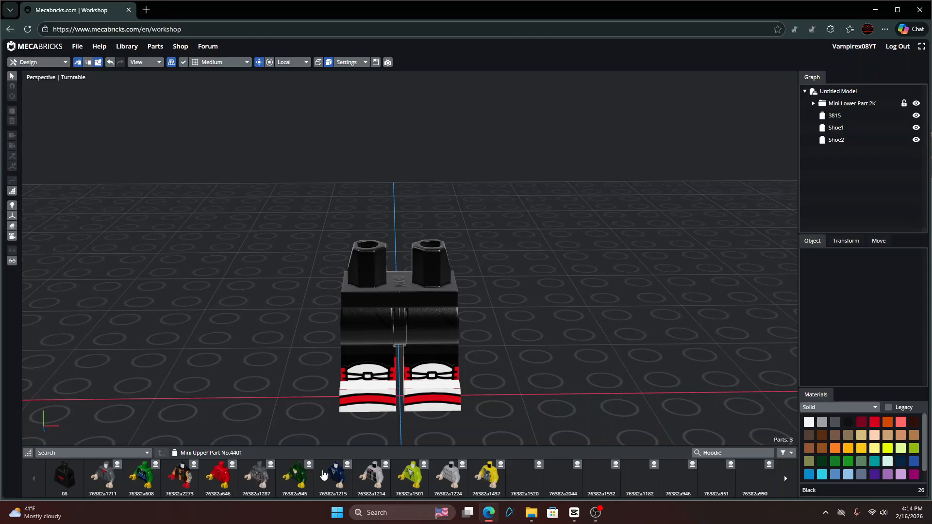
mouse_move(607, 432)
mouse_down()
mouse_move(603, 418)
mouse_move(594, 429)
mouse_up()
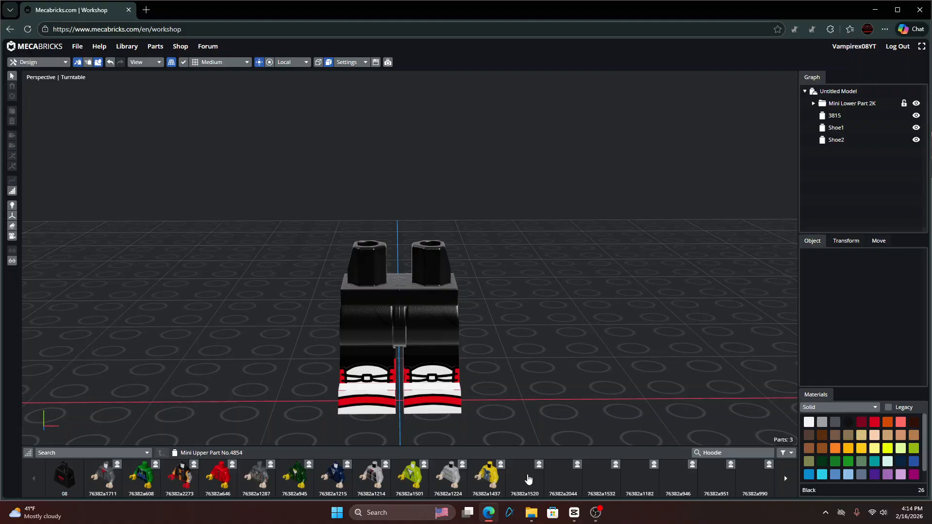
click(785, 478)
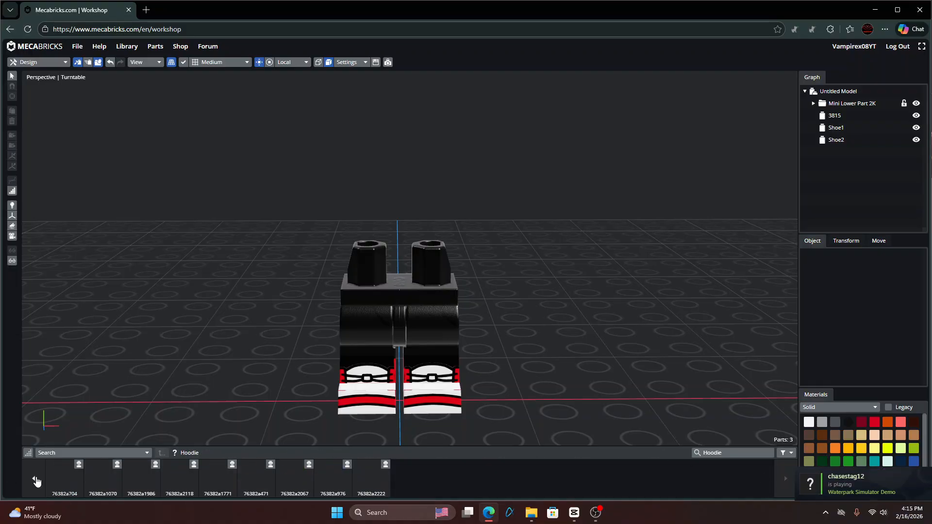
click(33, 478)
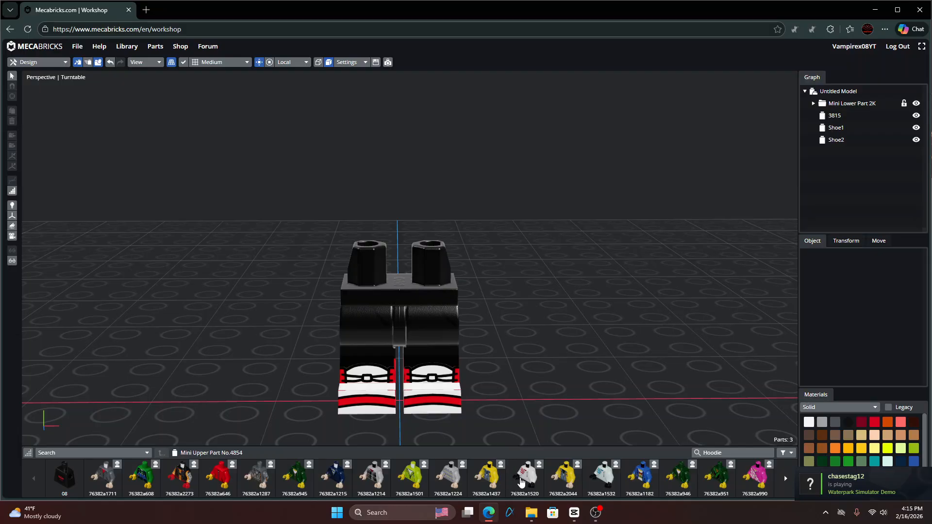
- Try adding the white hoodie torso 76382a1520 at the hip's centre connection point, and delete it again
click(398, 285)
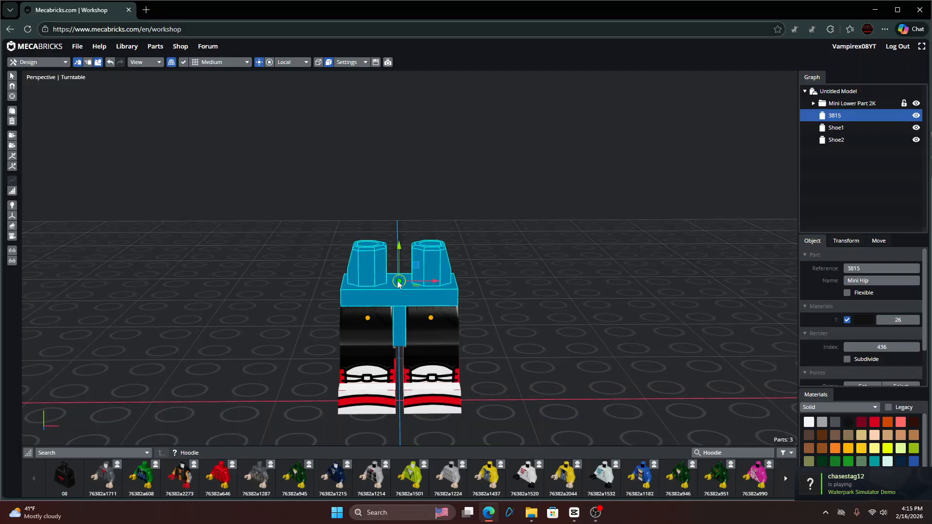
click(523, 473)
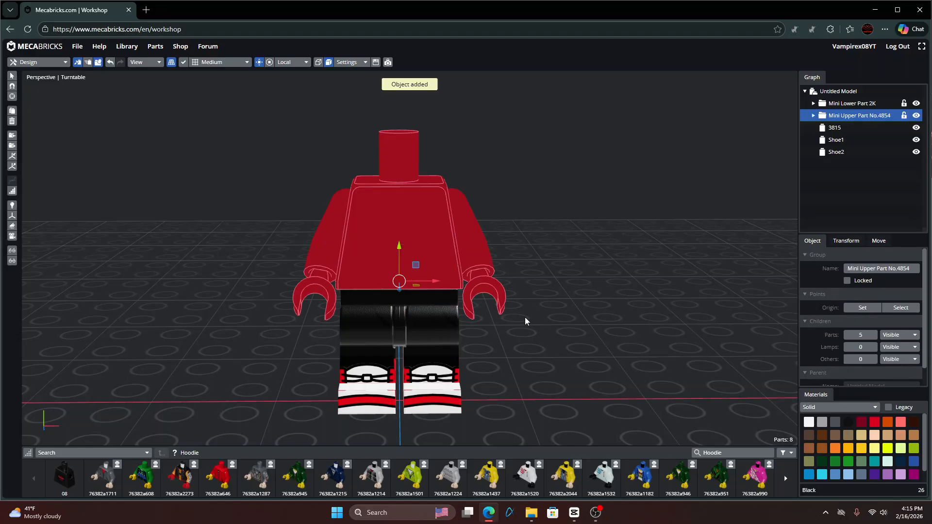
click(14, 123)
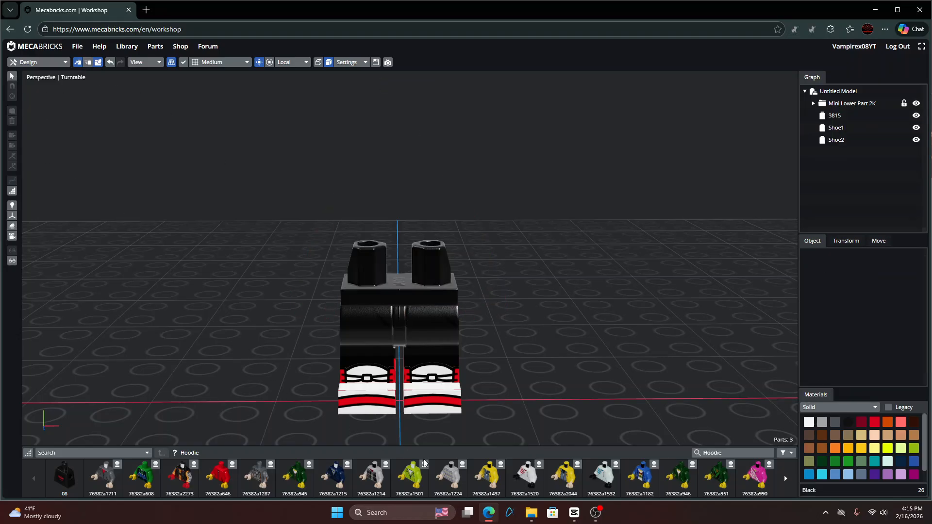
- Add the white hoodie torso 76382a1520 again and snap it onto the hip's centre connection point, leaving it deselected
click(520, 480)
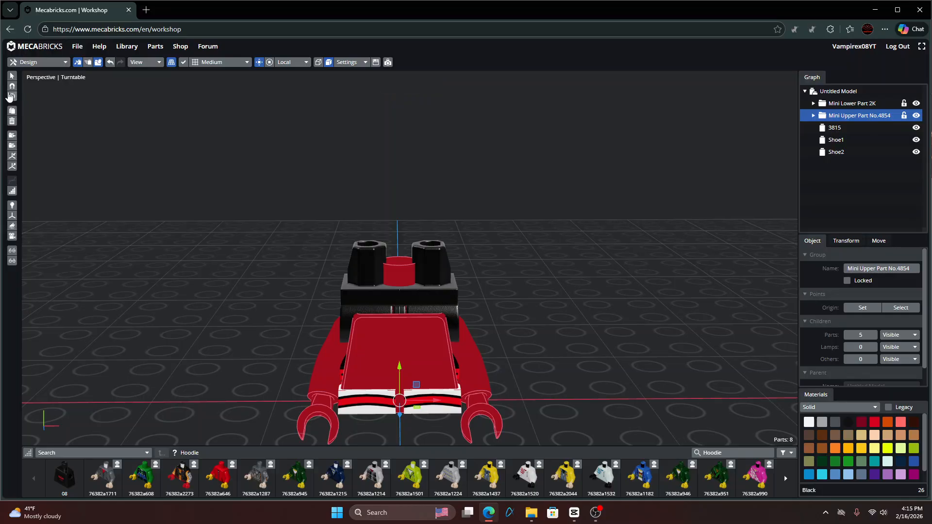
click(12, 86)
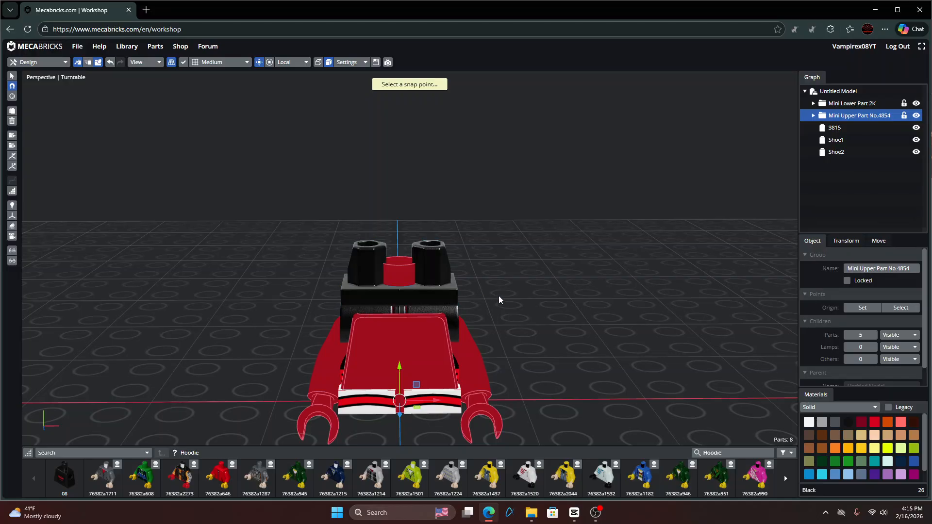
right_drag(440, 279, 344, 321)
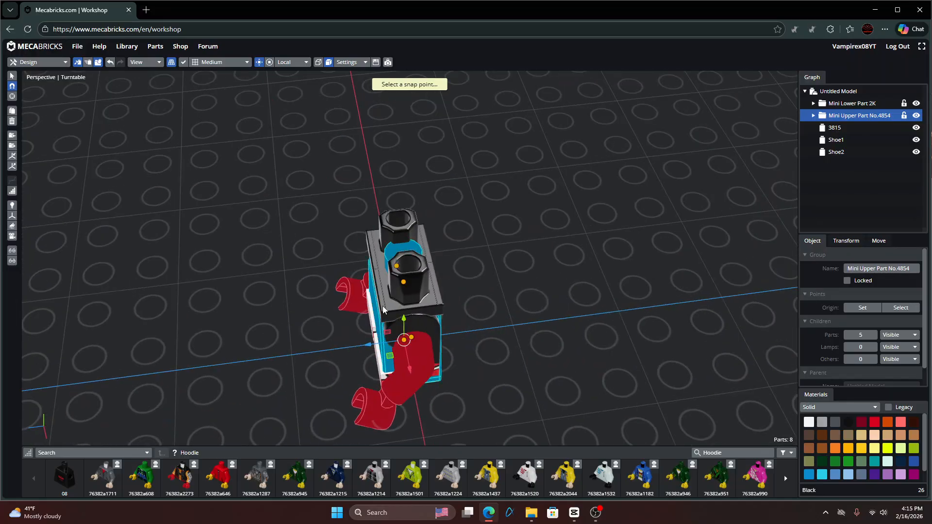
right_drag(396, 299, 425, 286)
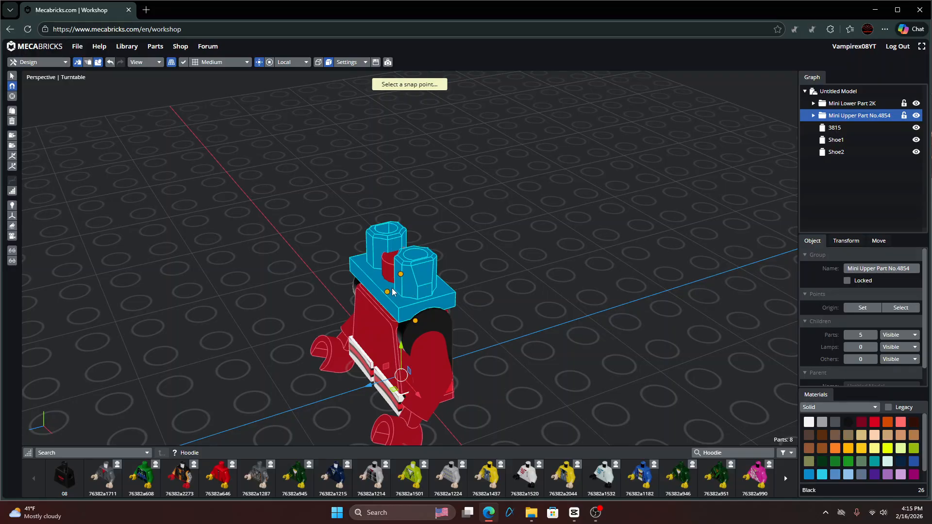
click(401, 279)
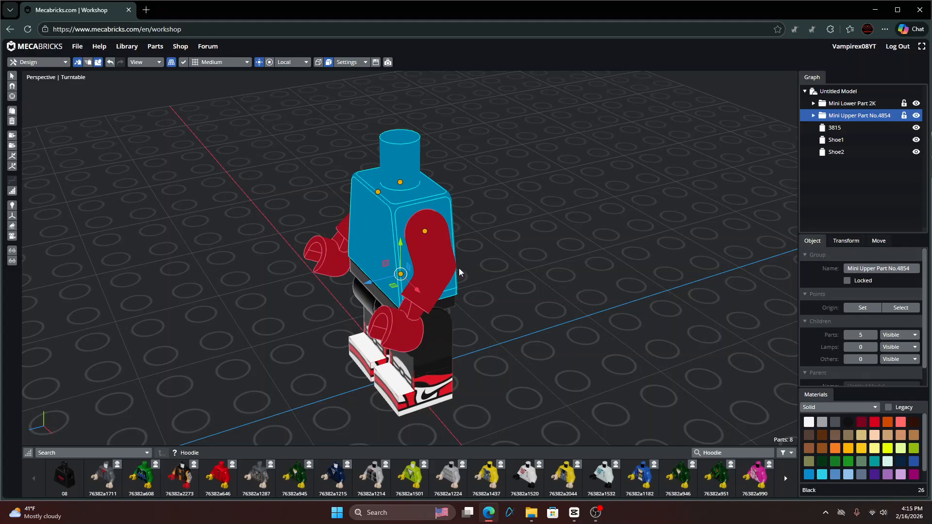
click(505, 272)
right_drag(505, 272, 630, 257)
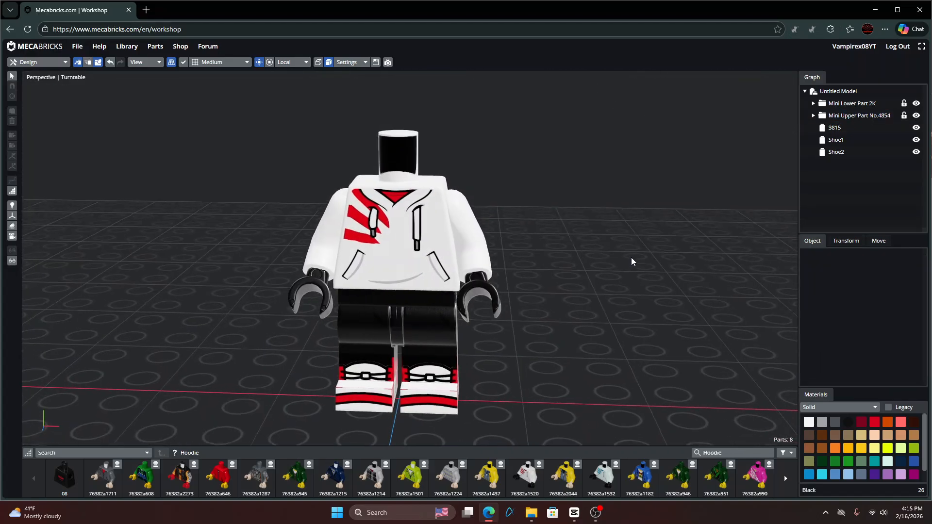
- Delete both arms and both hands of the hoodie torso together
click(14, 75)
click(450, 252)
click(324, 230)
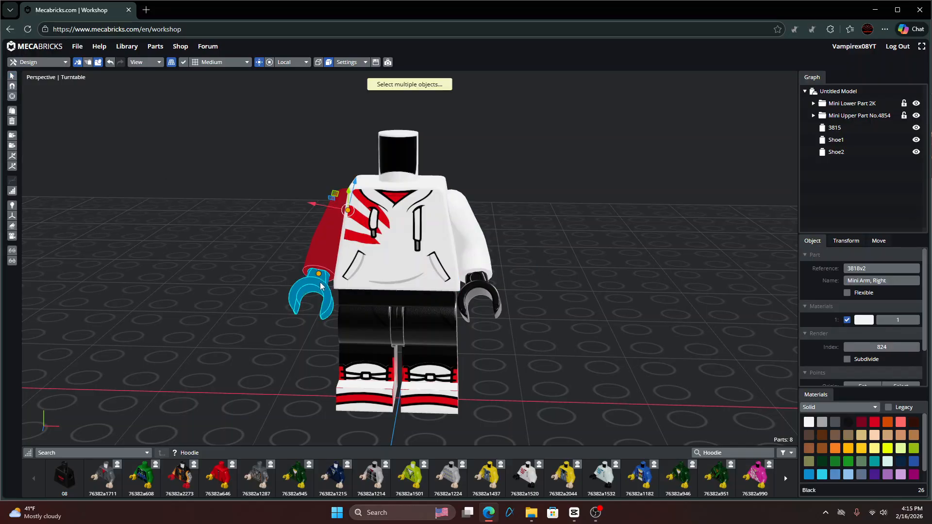
click(320, 287)
click(468, 230)
click(481, 295)
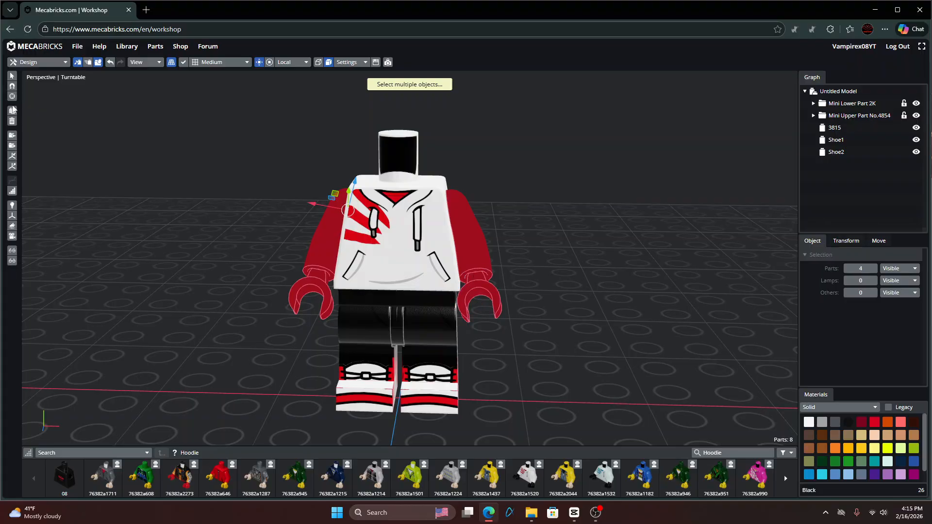
click(12, 122)
- Try sliding the hoodie torso sideways off the hips on the Medium grid and back to the centre
click(441, 280)
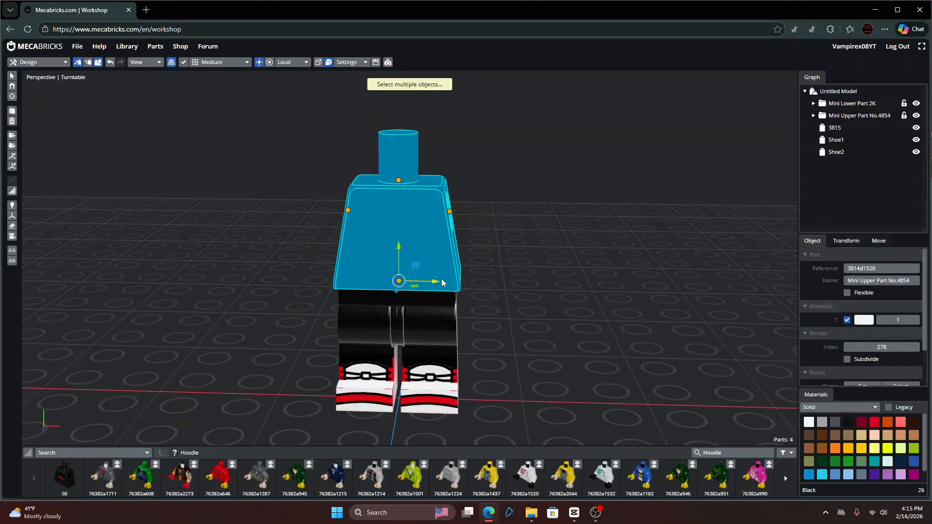
drag(433, 283, 534, 284)
click(506, 302)
click(452, 245)
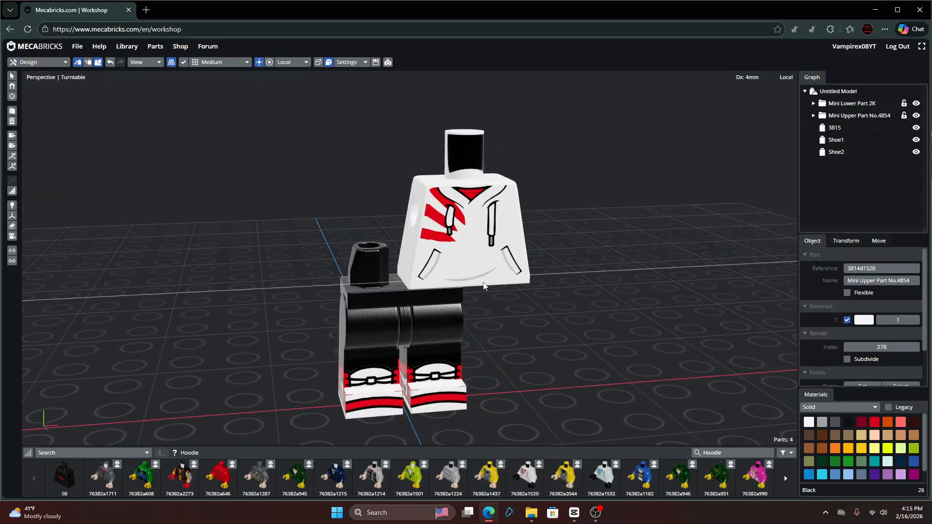
click(573, 307)
drag(574, 307, 569, 338)
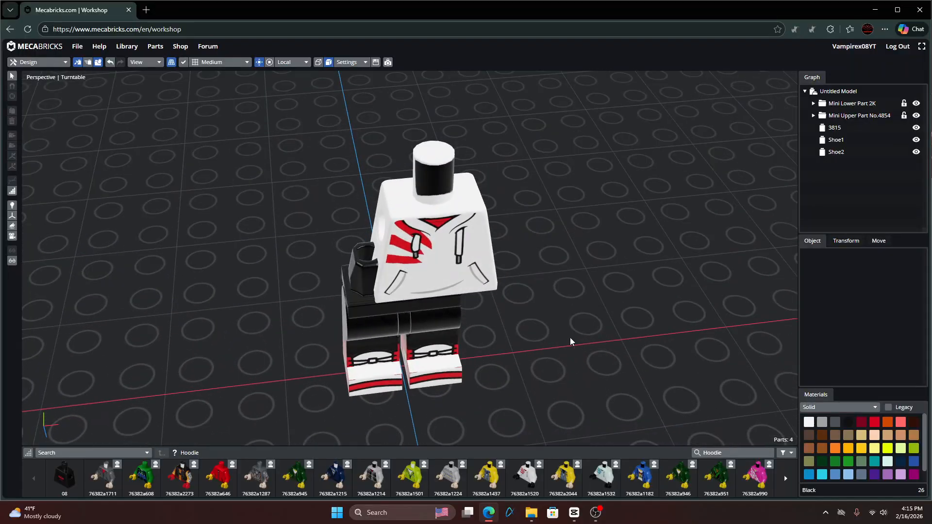
click(430, 263)
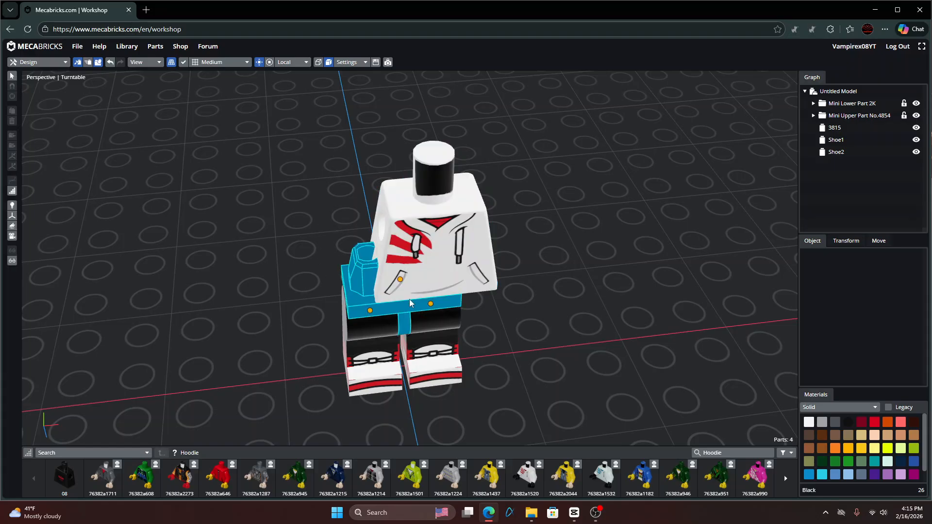
click(473, 272)
drag(472, 272, 513, 287)
drag(558, 301, 424, 260)
click(569, 312)
click(467, 246)
drag(508, 248, 509, 210)
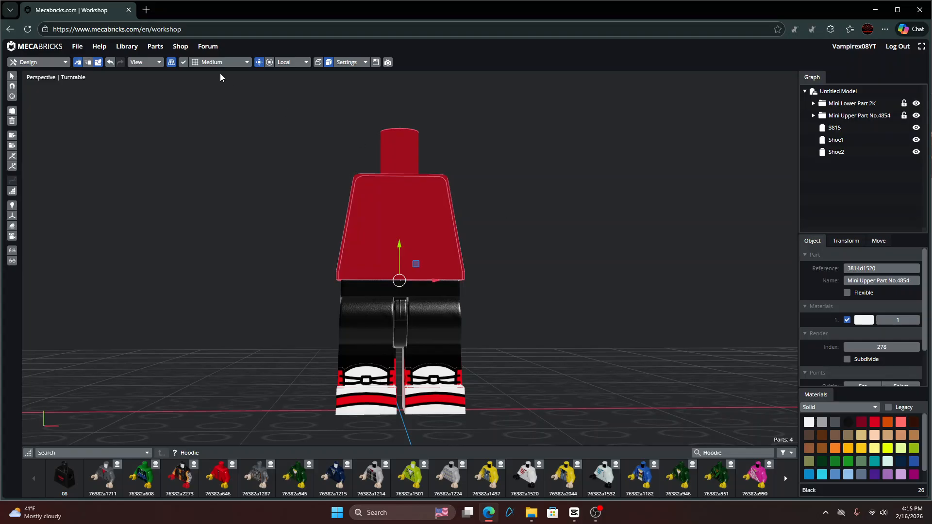
- Try moving the hoodie torso sideways with the transform grid set to Small, and undo the move
click(190, 62)
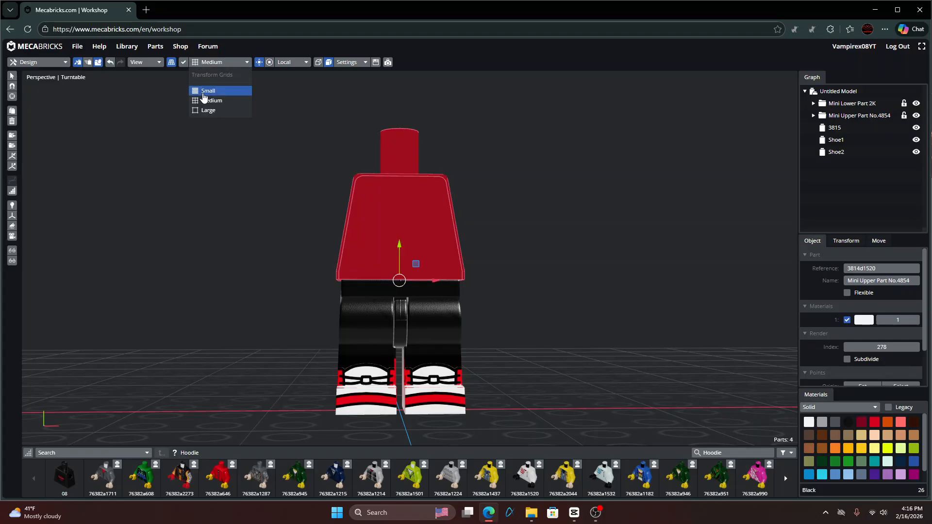
click(202, 91)
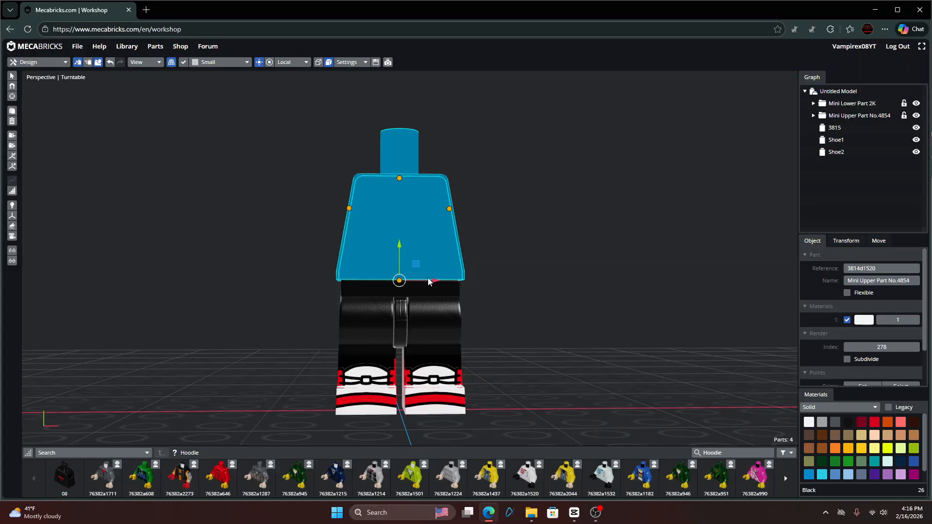
drag(428, 281, 453, 291)
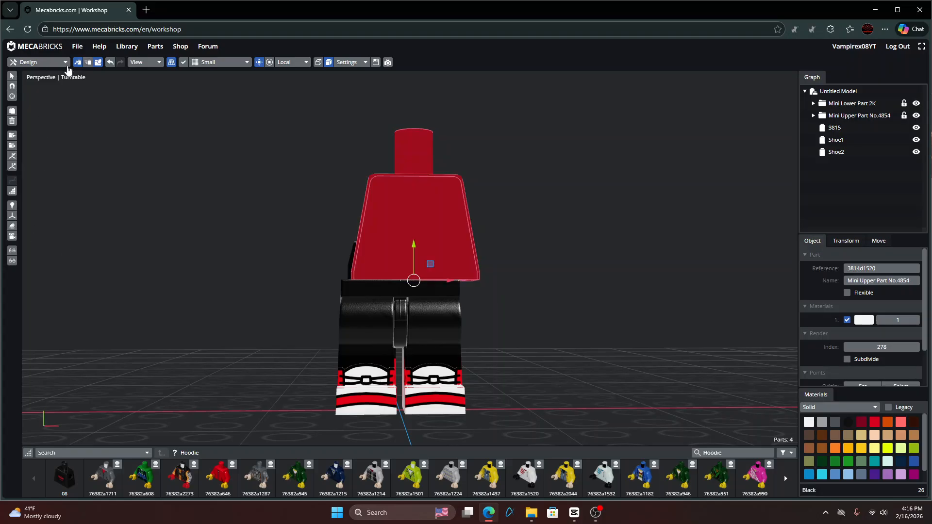
click(111, 63)
click(185, 192)
drag(185, 191, 193, 191)
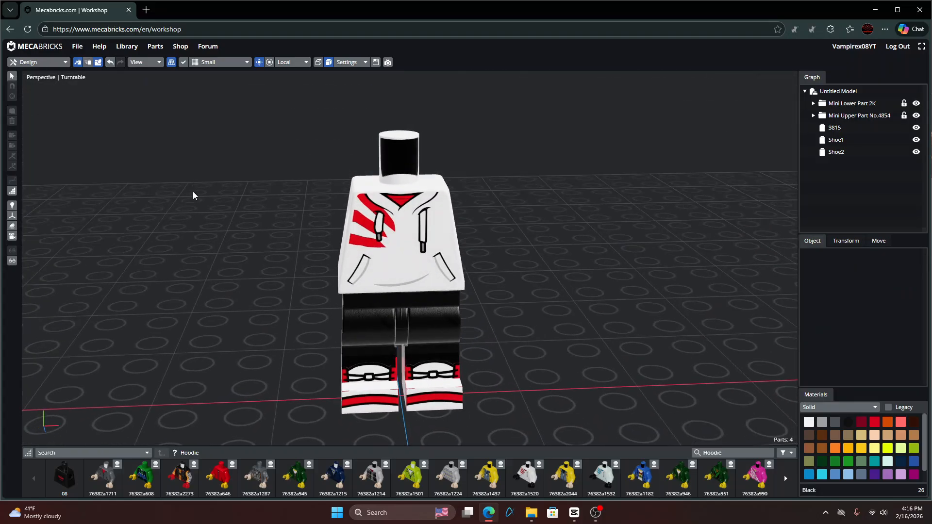
- Set the transform grid to Medium and move the hoodie torso off the hips to the left of the legs
click(221, 67)
click(211, 97)
click(357, 256)
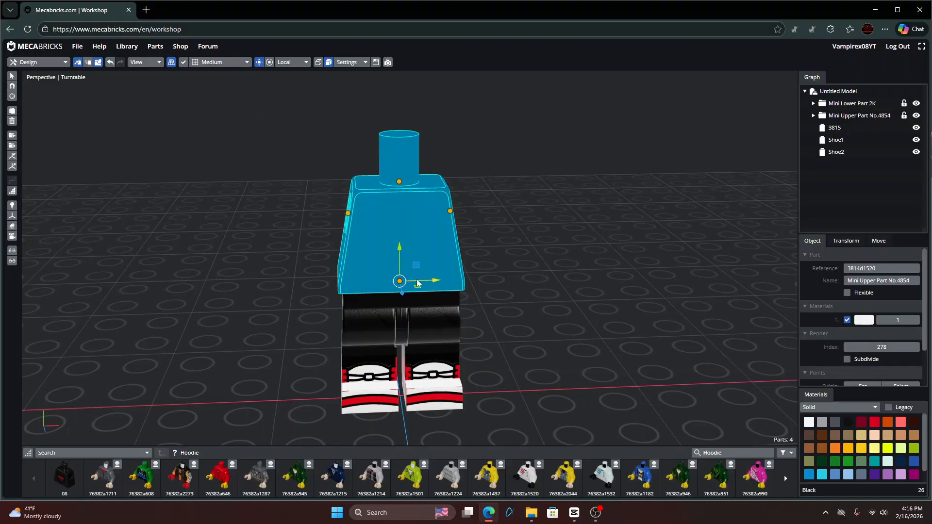
drag(399, 281, 200, 285)
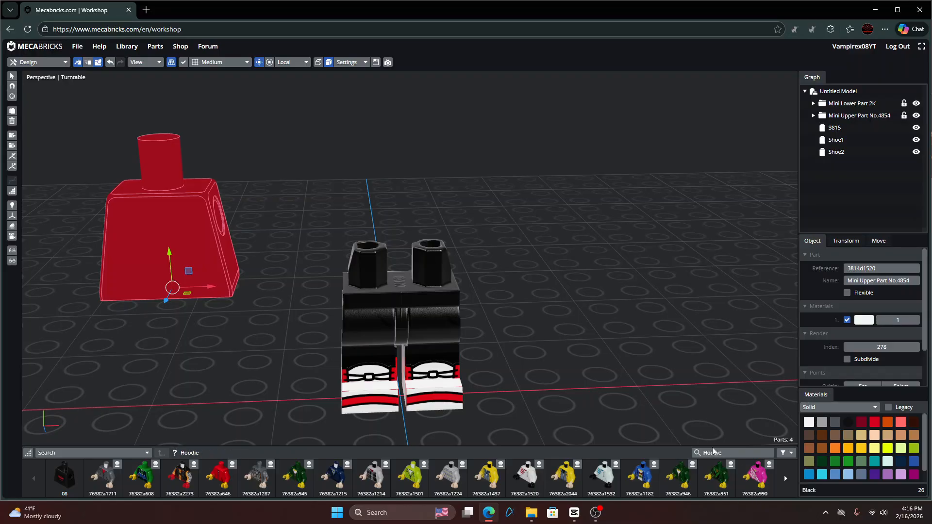
- Add the two-colour upper part 16360 from the Minifigures category's Upper Parts at the hip's centre connection point
click(115, 454)
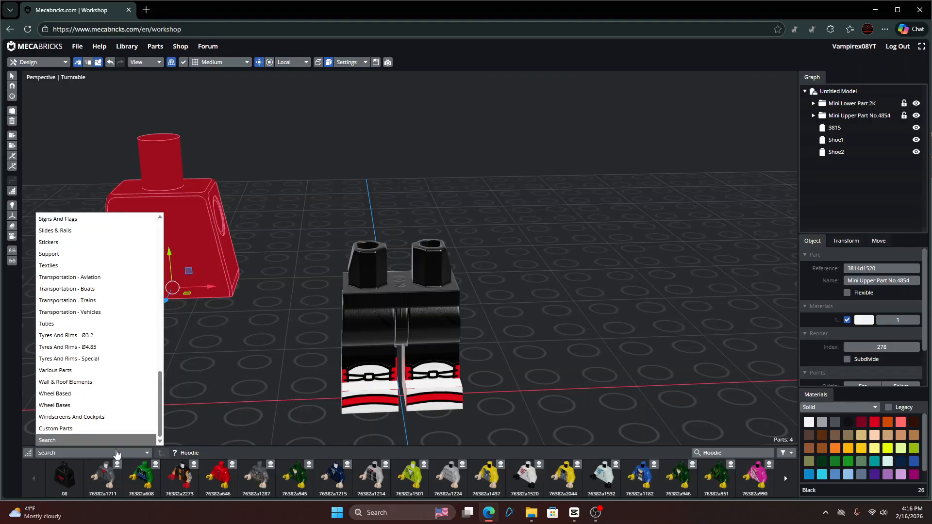
scroll(106, 398, up, 5)
scroll(136, 301, up, 3)
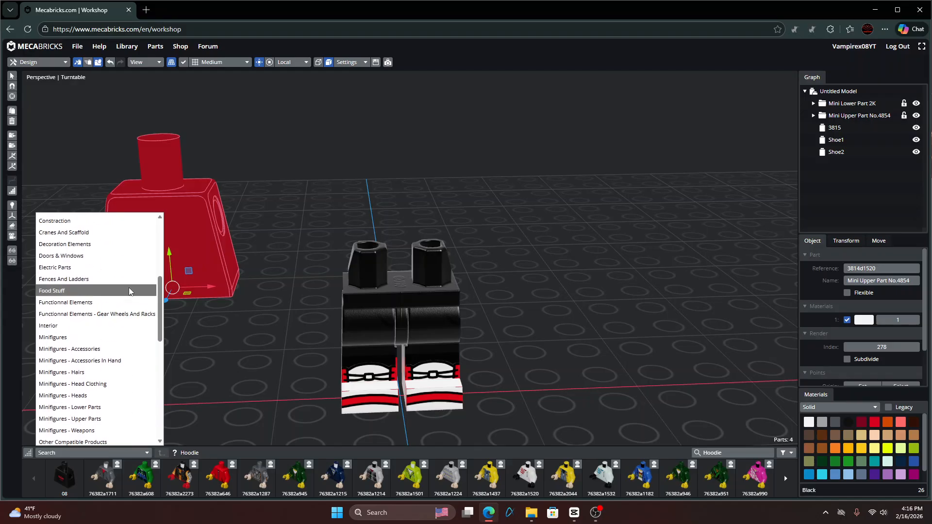
click(116, 272)
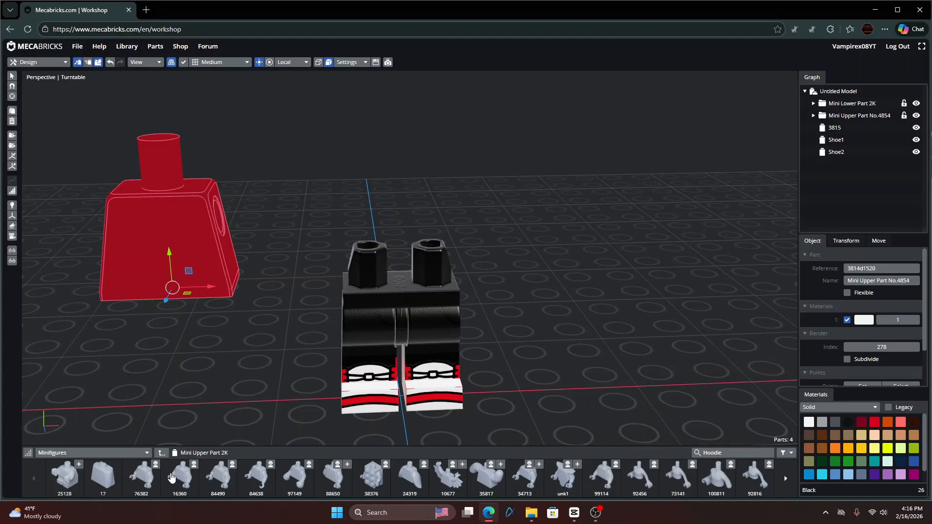
drag(178, 475, 437, 247)
- Colour the whole new upper part Black and delete its plain torso, keeping the arms and hands
click(873, 424)
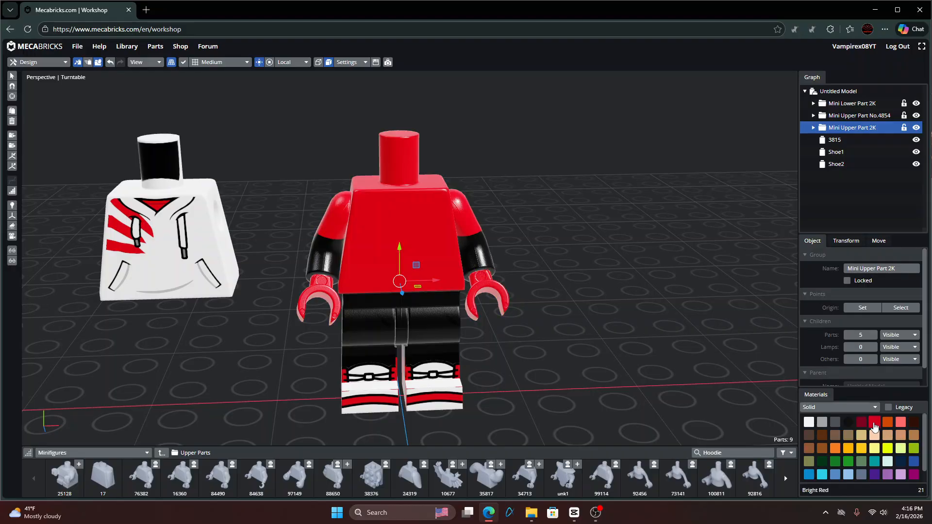
click(747, 379)
click(440, 243)
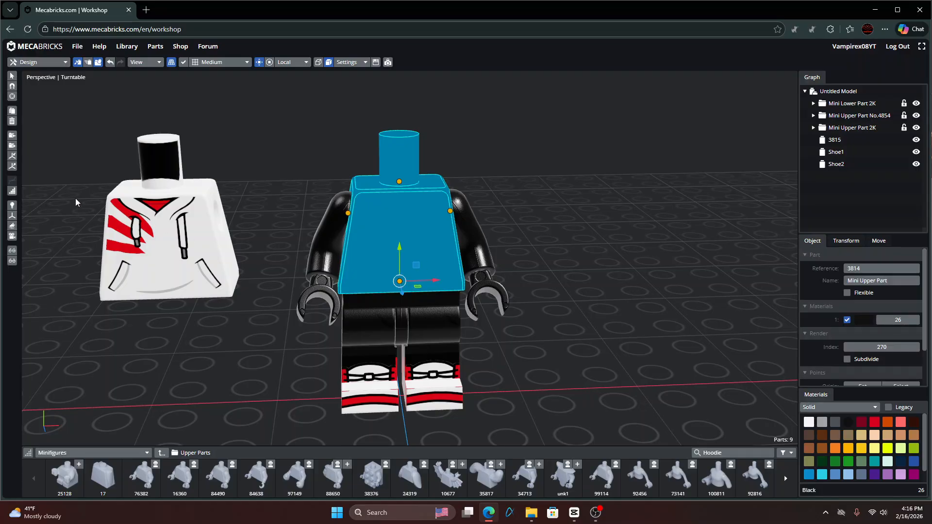
click(12, 121)
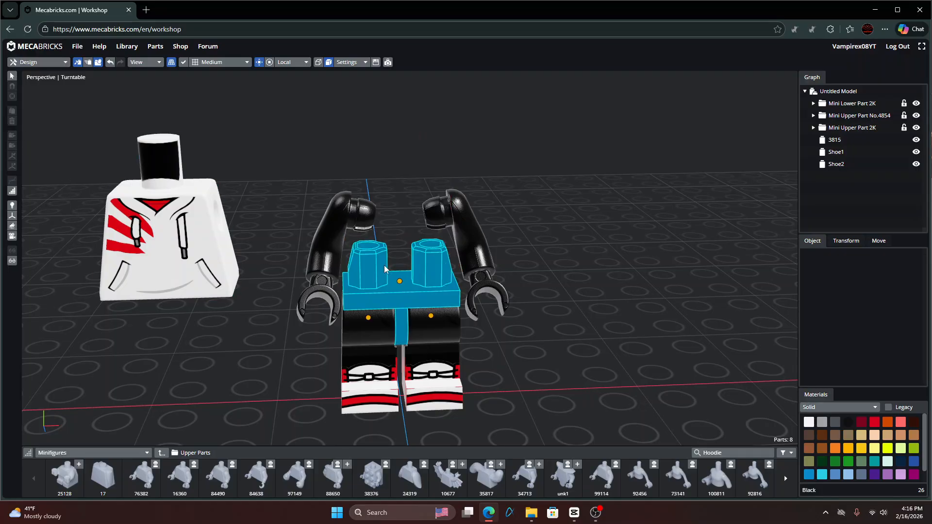
- Colour the lower section of both arms Bright Red, keeping the upper sections Black
click(335, 223)
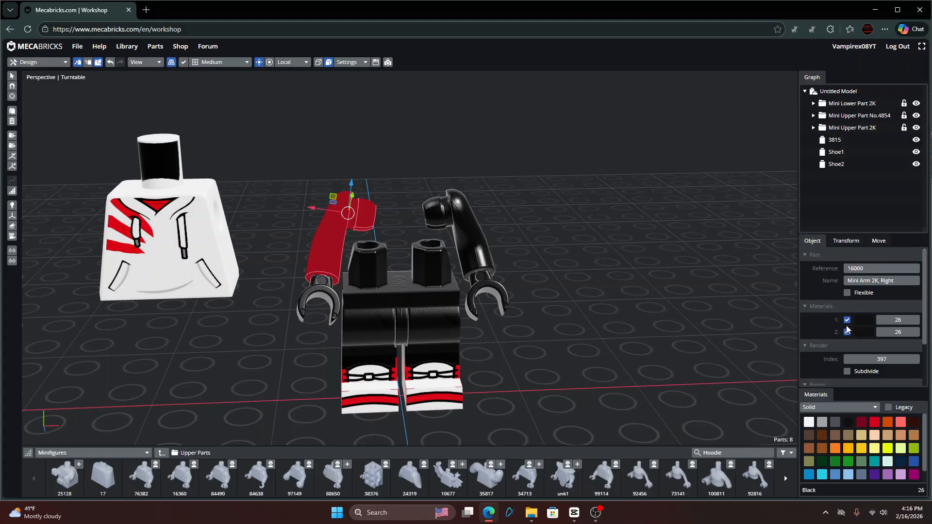
click(876, 422)
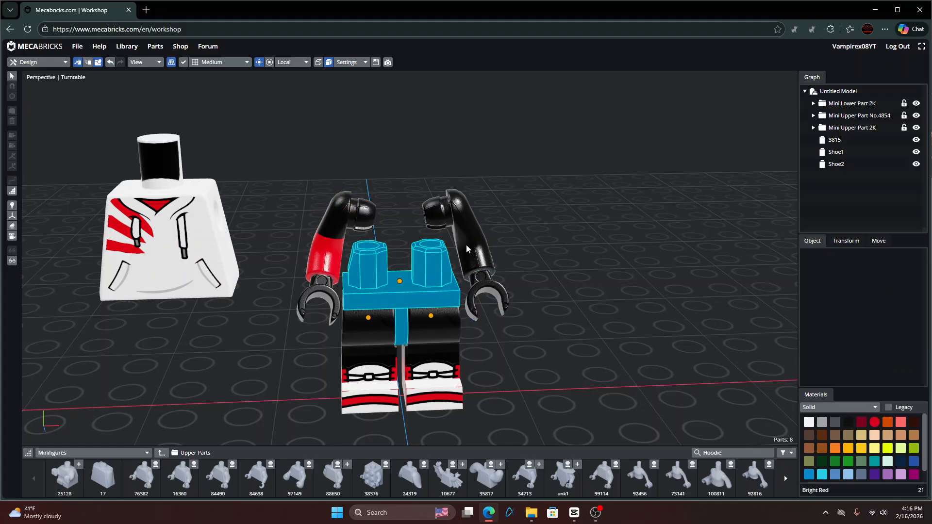
click(464, 228)
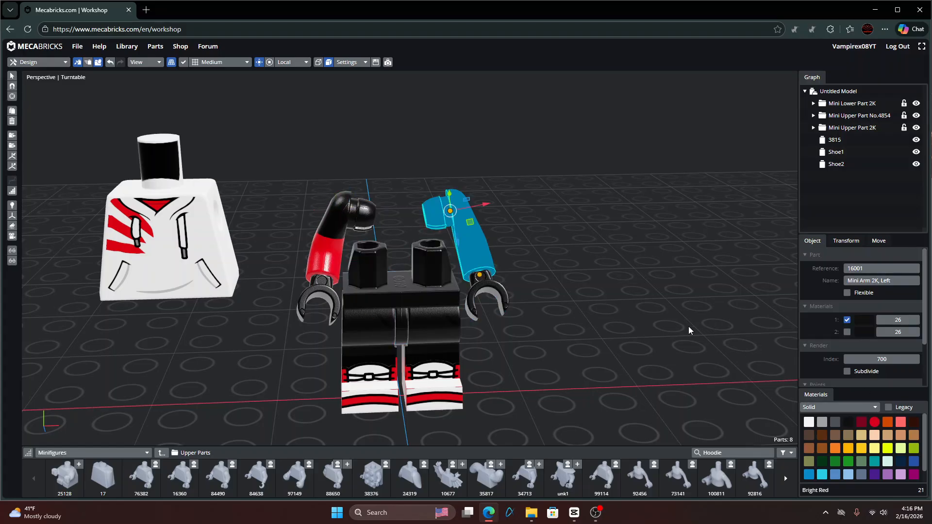
click(846, 320)
click(874, 422)
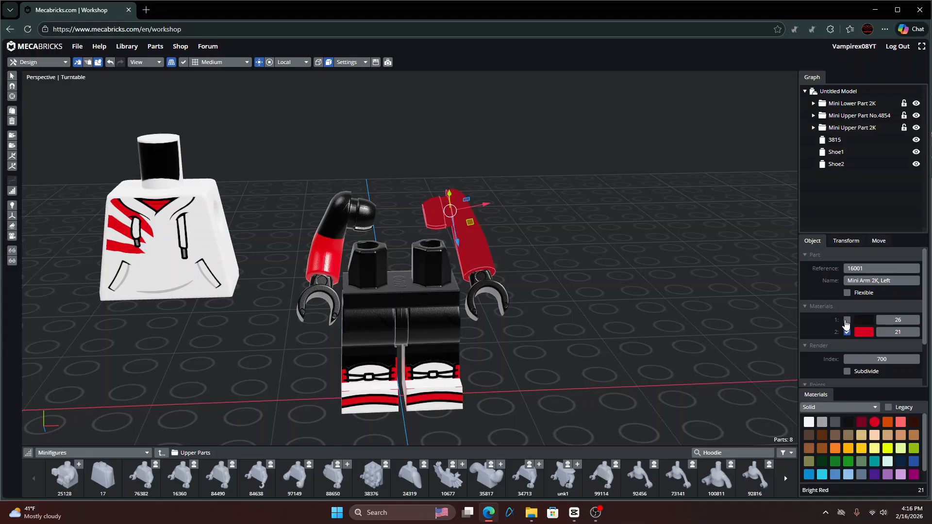
click(874, 422)
click(850, 423)
click(582, 340)
- Colour the hoodie torso Black and move it back onto the hips between the arms
click(195, 242)
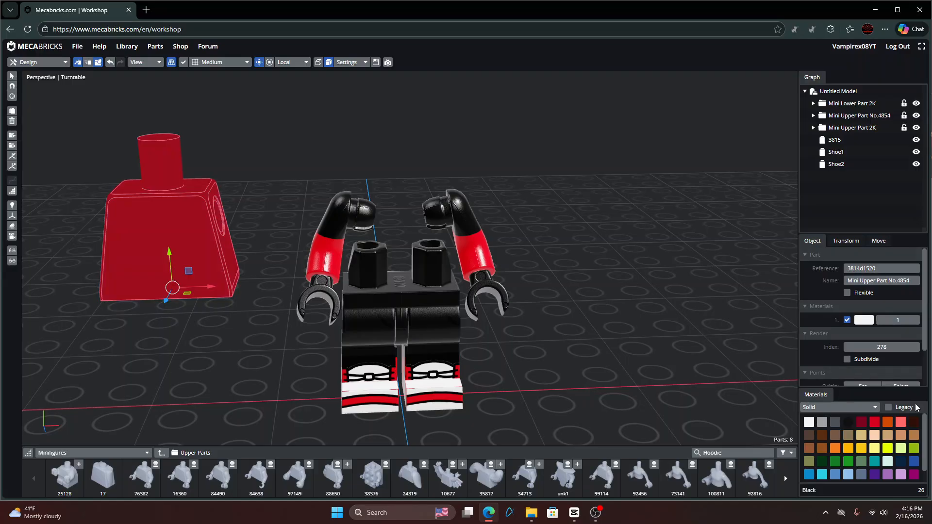
click(848, 422)
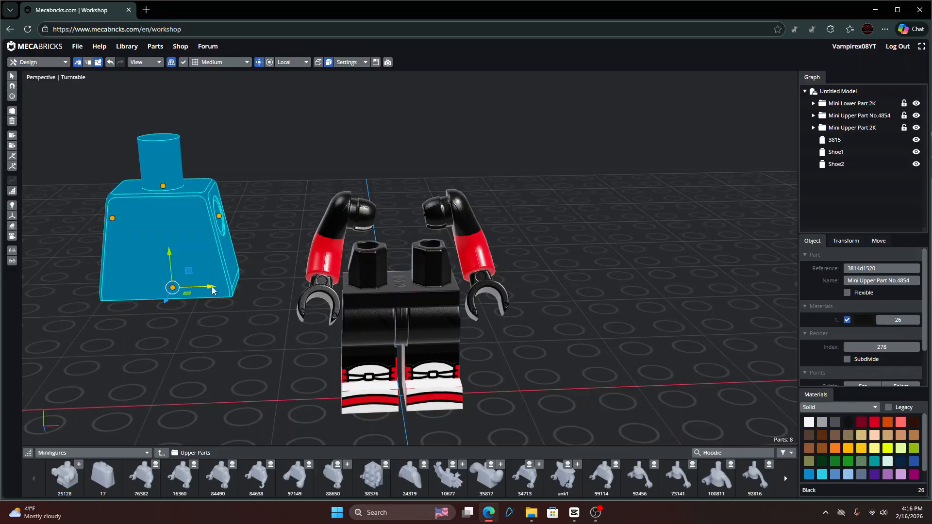
drag(212, 290, 427, 295)
click(613, 287)
scroll(611, 286, up, 5)
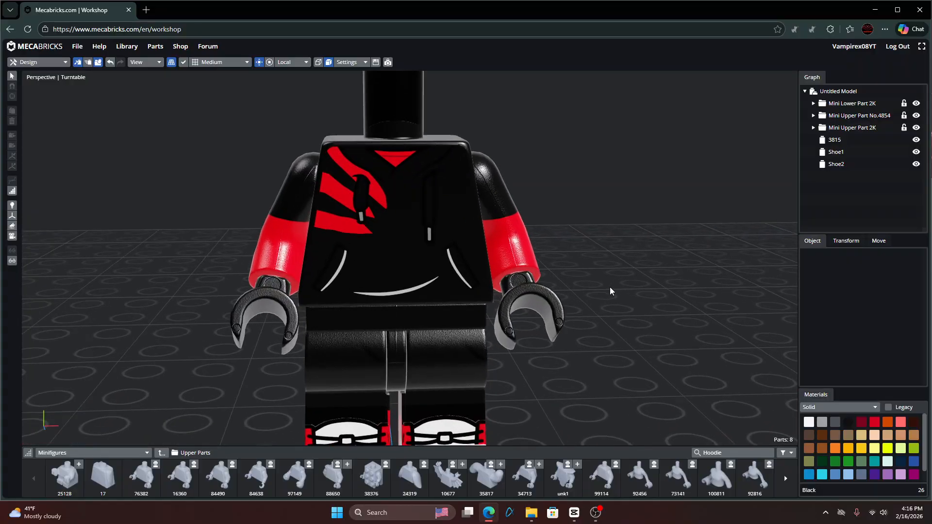
drag(585, 203, 529, 240)
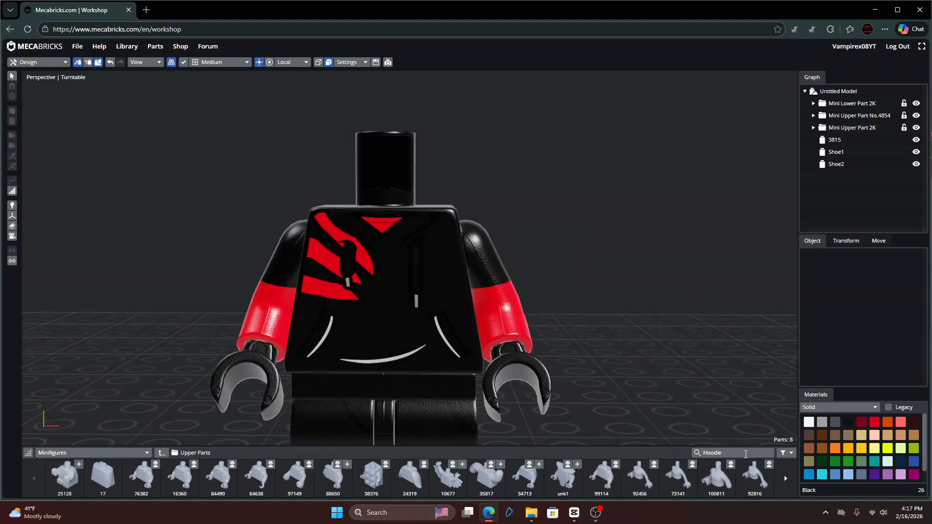
- Enter "web" as the part search text and open the Marvel folder under Super Heroes in Minifigures - Heads
drag(745, 454, 700, 454)
text(web)
click(140, 453)
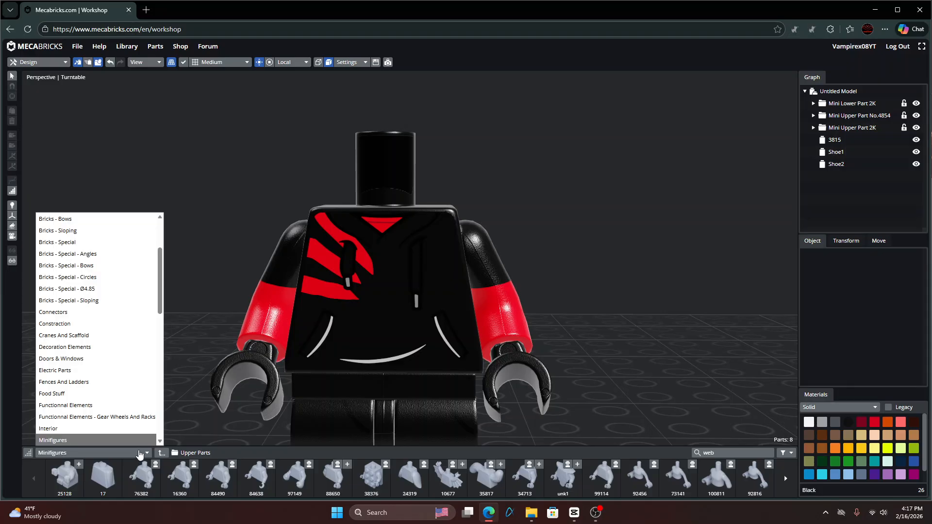
scroll(116, 351, up, 3)
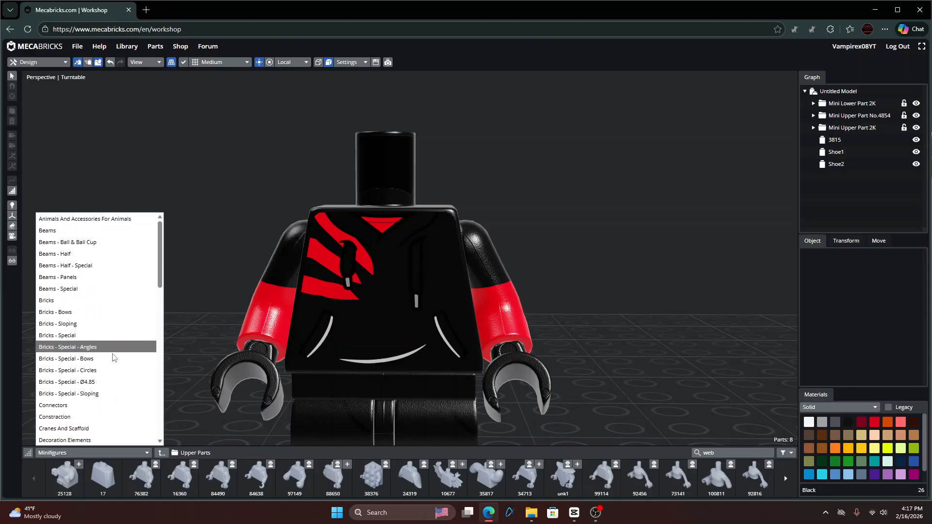
scroll(103, 339, down, 5)
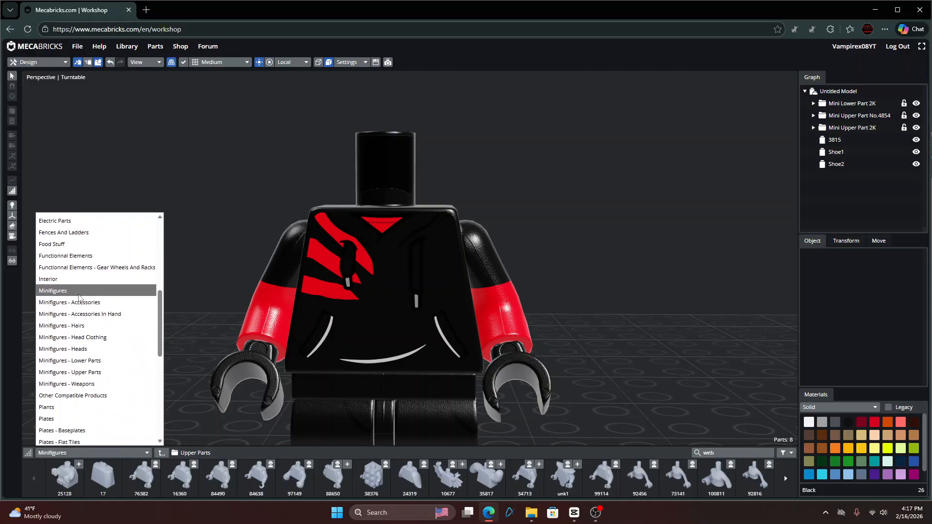
click(91, 349)
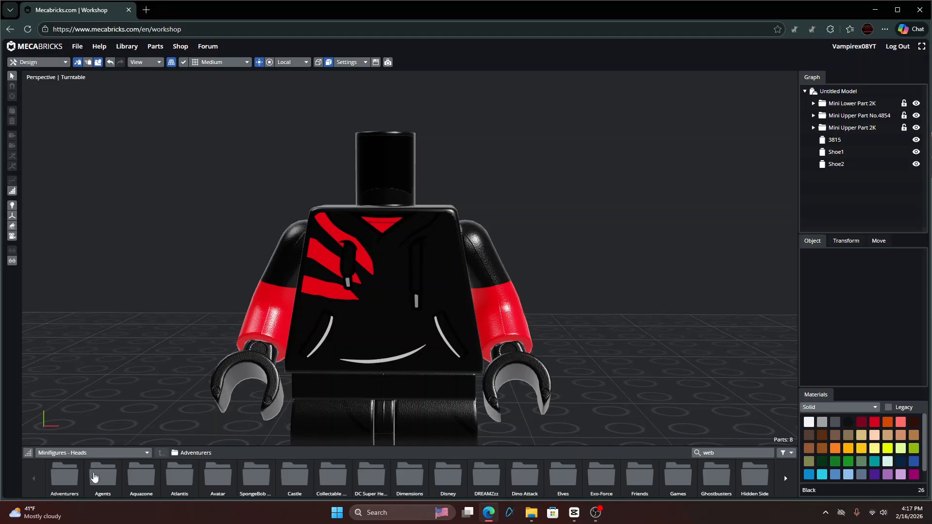
click(781, 488)
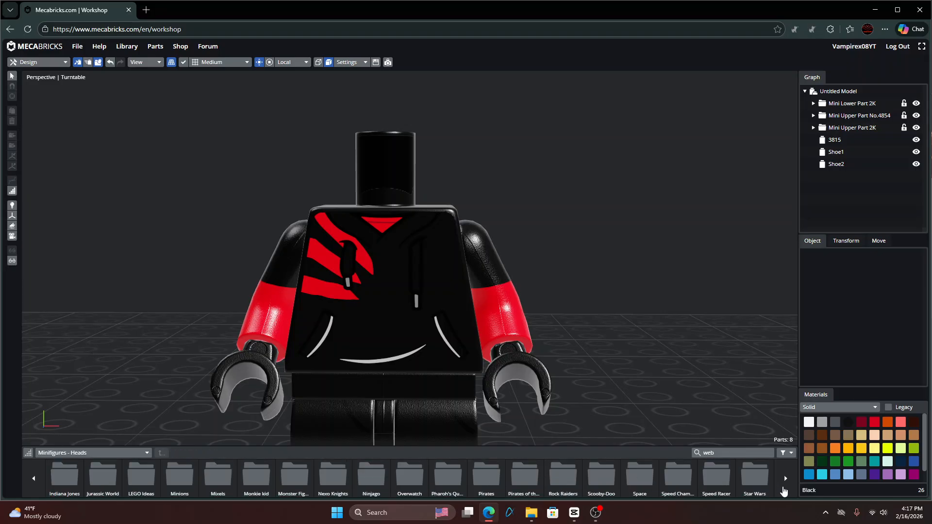
click(782, 488)
click(130, 479)
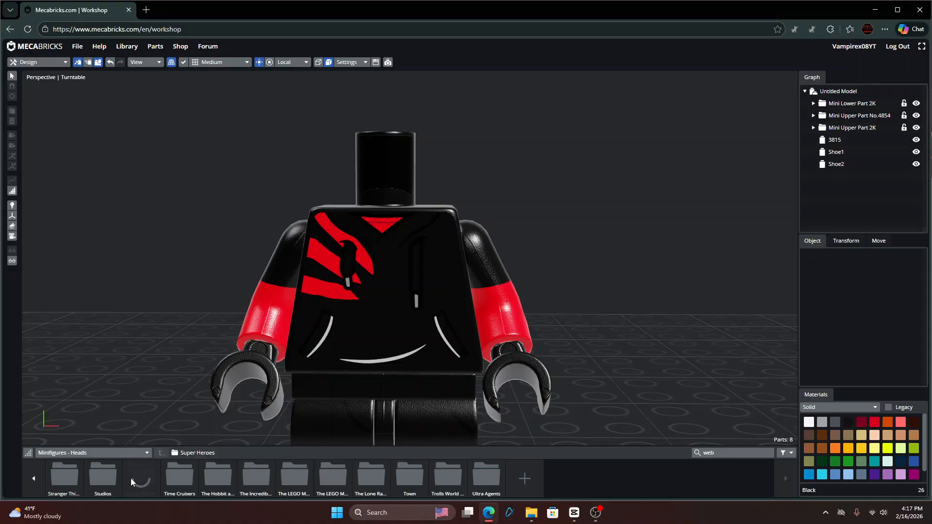
click(103, 477)
- Add the black-and-red Spider-Man head 3626d247 from the Marvel heads at the torso's neck connection point
click(412, 191)
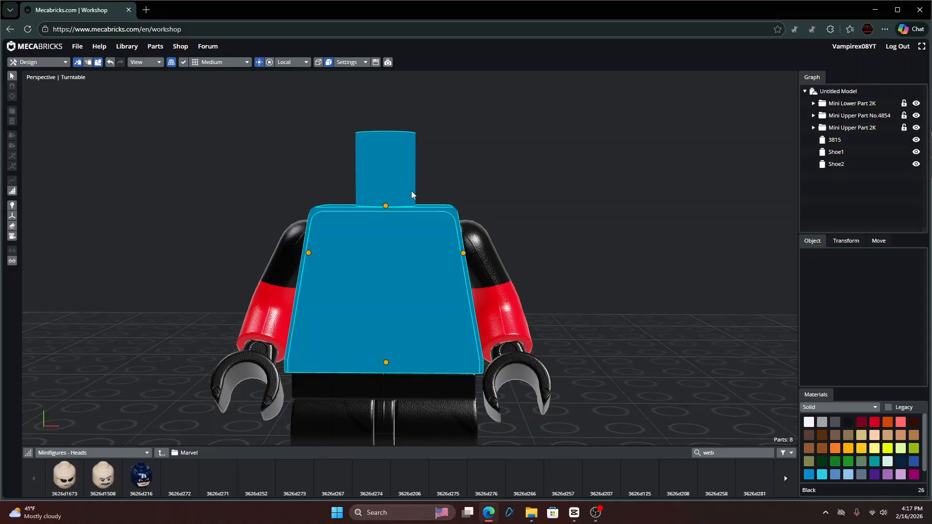
click(383, 209)
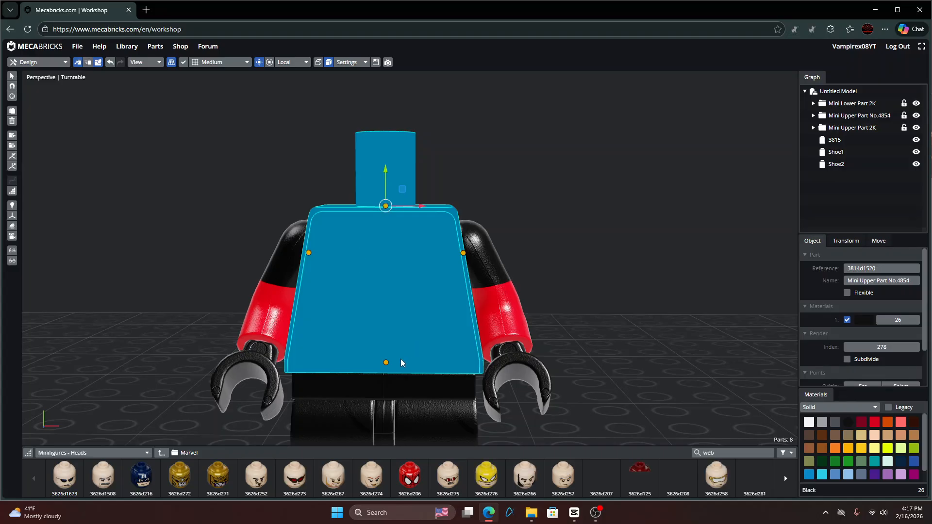
click(783, 478)
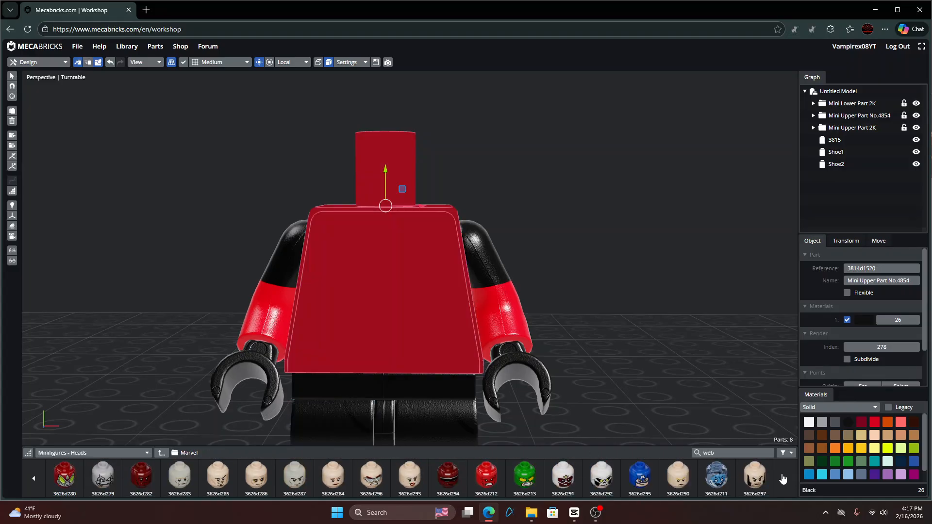
click(795, 480)
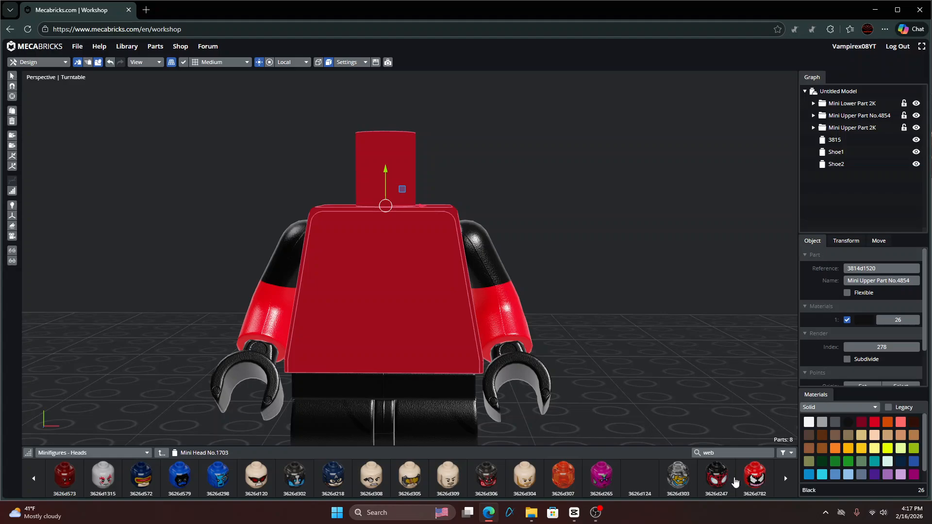
drag(713, 480, 694, 322)
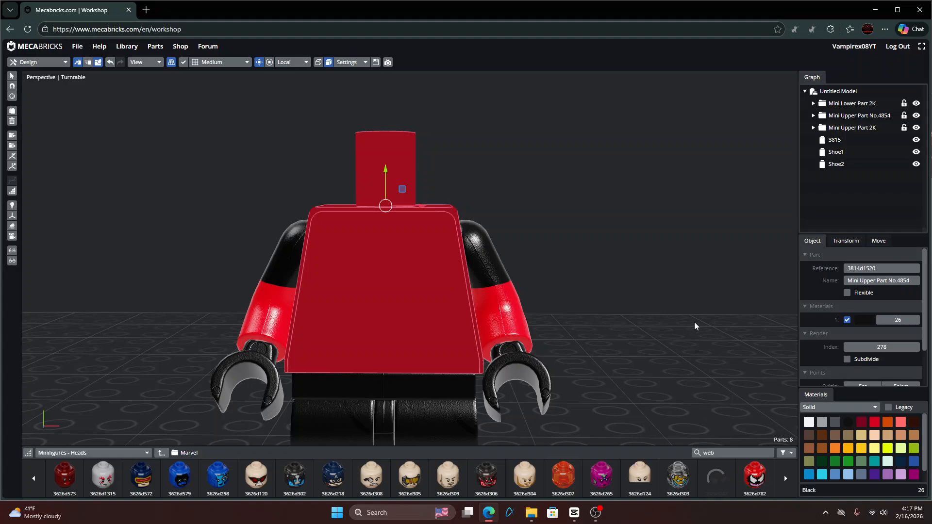
drag(483, 275, 342, 307)
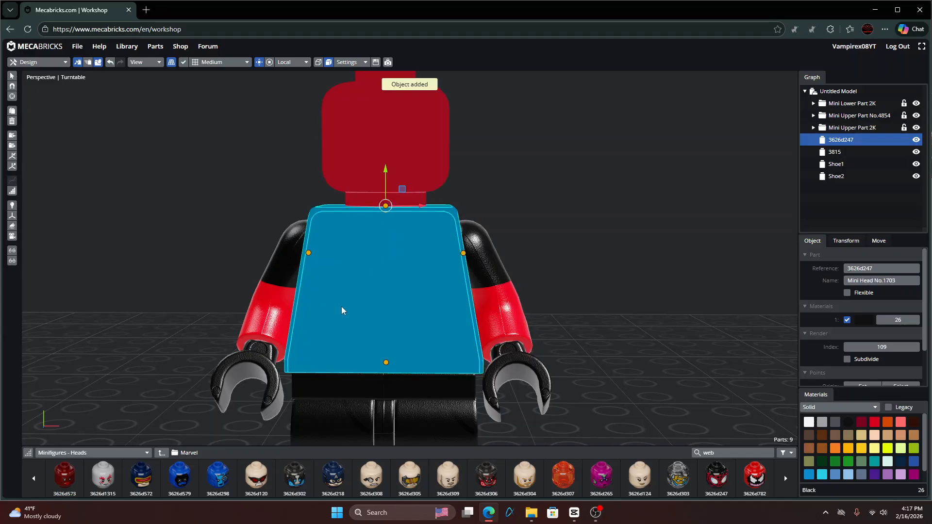
click(584, 196)
right_drag(583, 196, 593, 246)
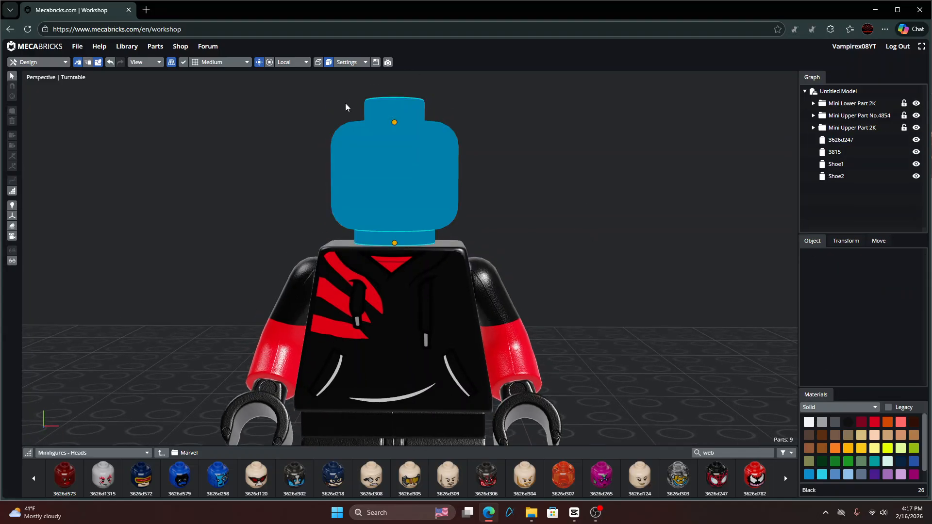
- Look further through the Marvel heads and delete head 3626d247 from the figure
click(786, 479)
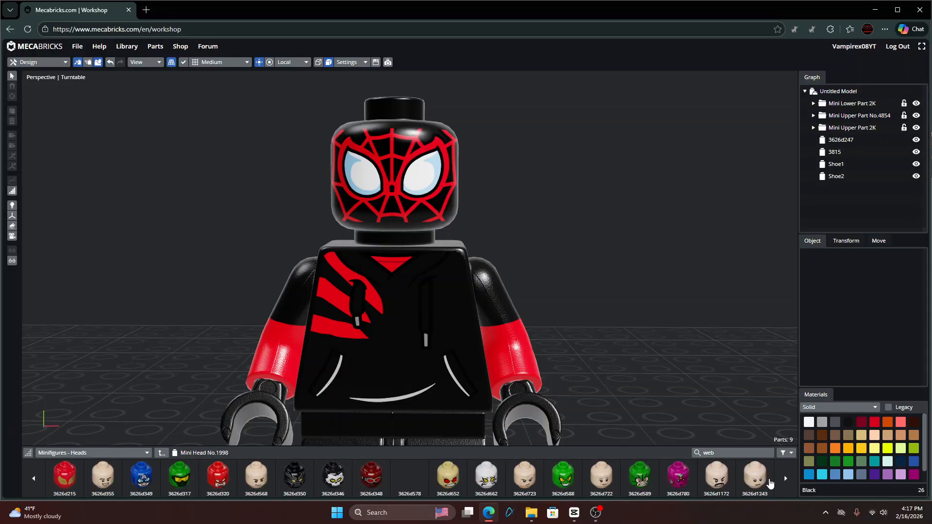
scroll(769, 483, down, 1)
click(401, 139)
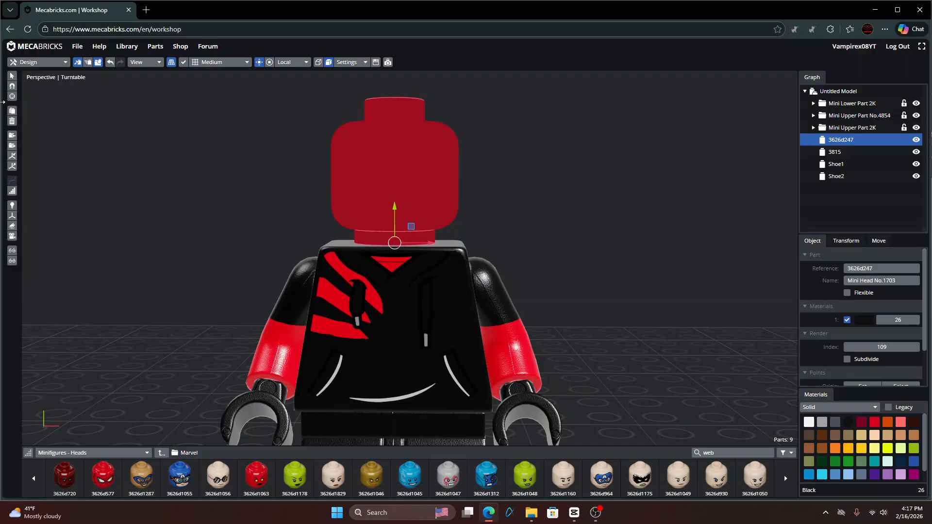
click(17, 122)
- Add the black-and-red Spider-Man head 3626d1291 at the torso's neck connection point
click(461, 272)
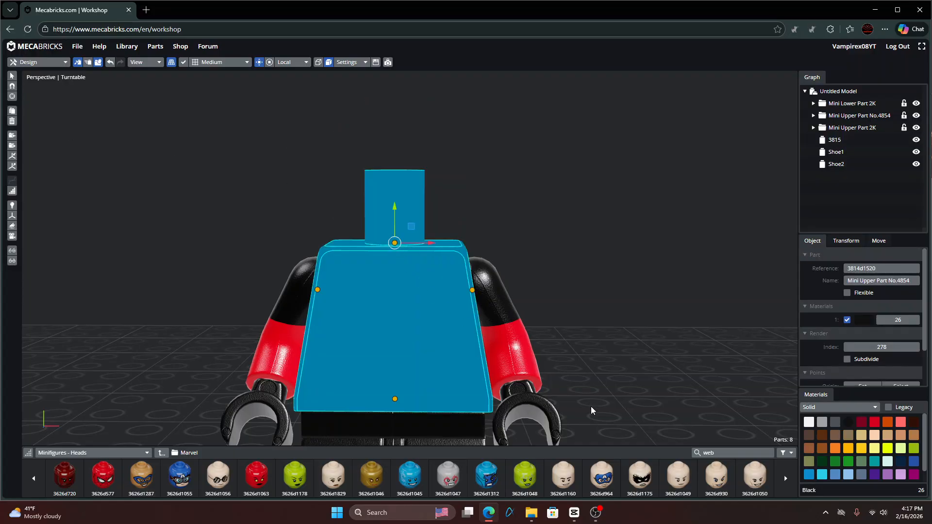
click(787, 470)
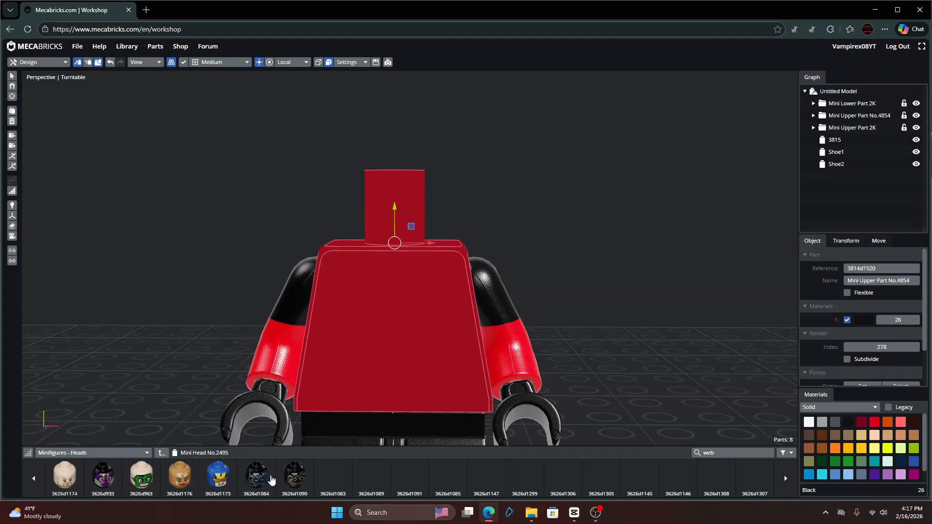
click(786, 492)
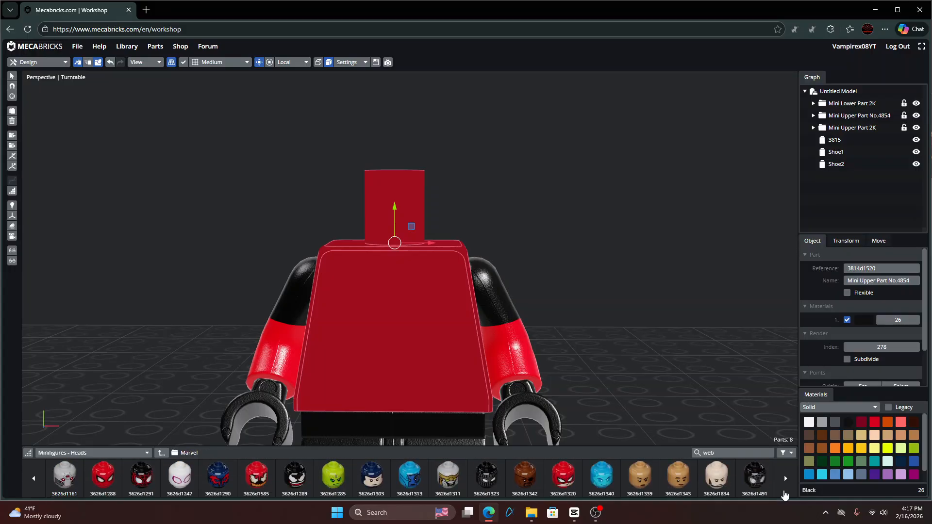
click(141, 484)
click(176, 324)
scroll(235, 261, up, 3)
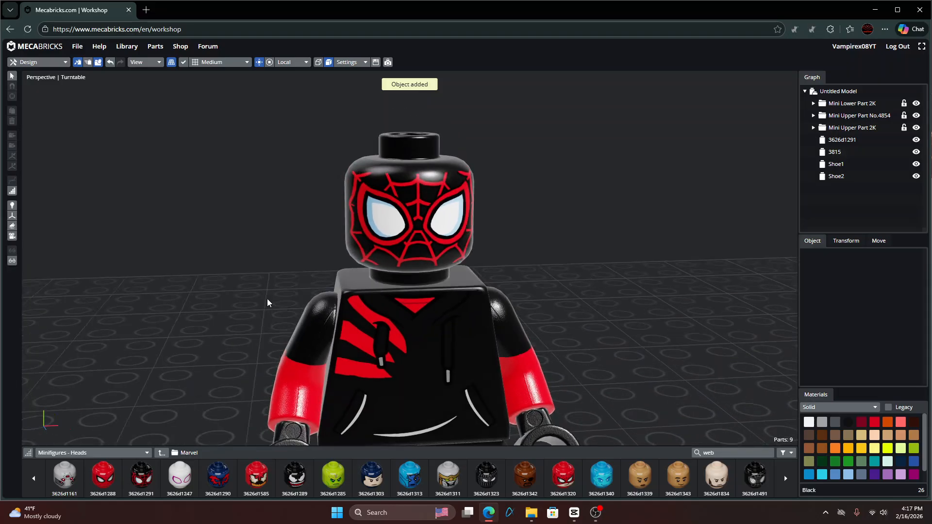
- Try Medium Stone Grey on the Spider-Man head
drag(237, 299, 277, 295)
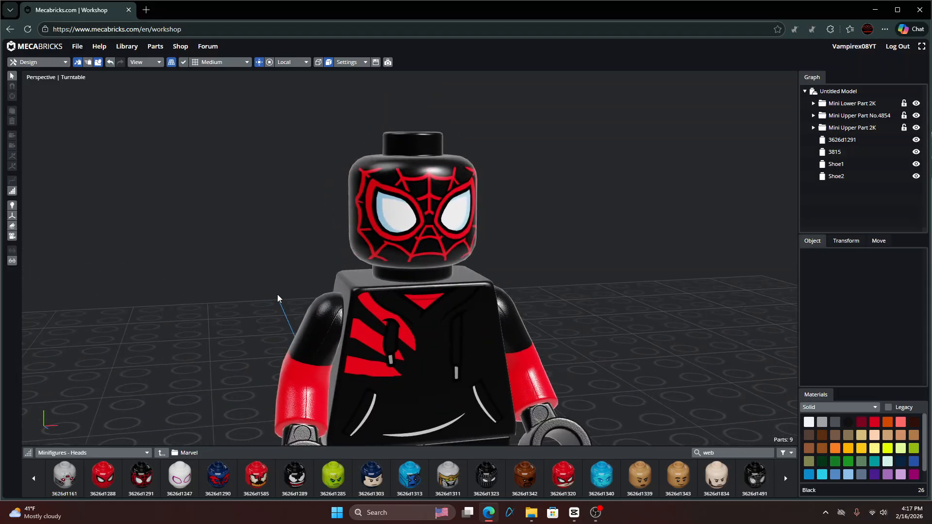
drag(343, 219, 311, 216)
click(391, 221)
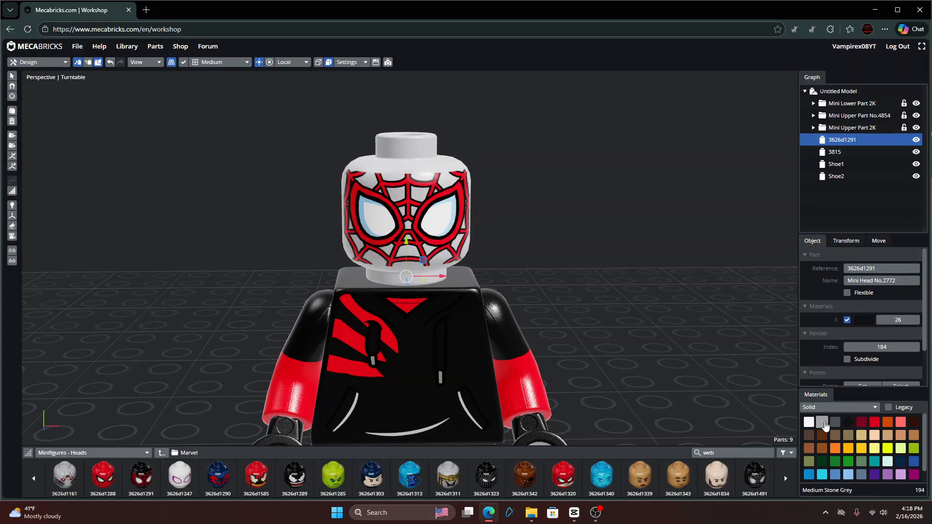
click(683, 282)
drag(683, 281, 655, 269)
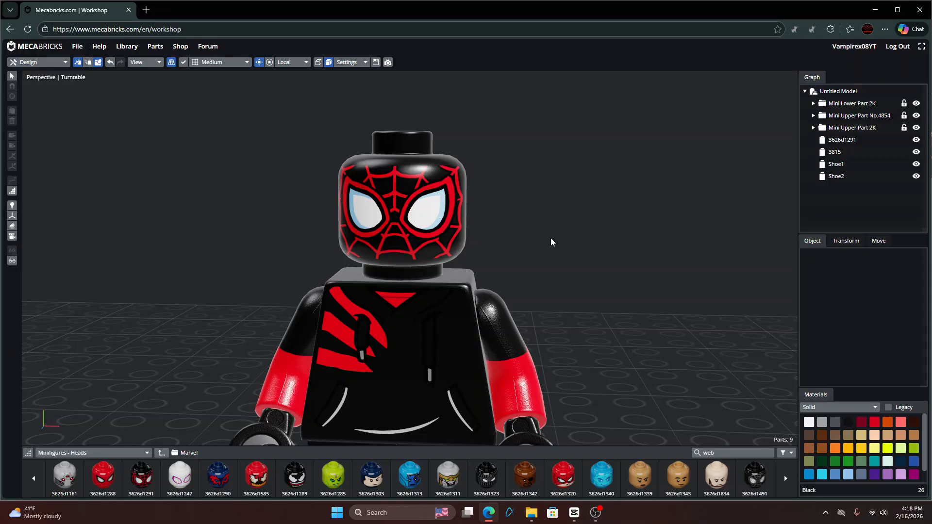
- Examine the head's printed web pattern up close from several angles, including how it fits the whole figure
click(431, 190)
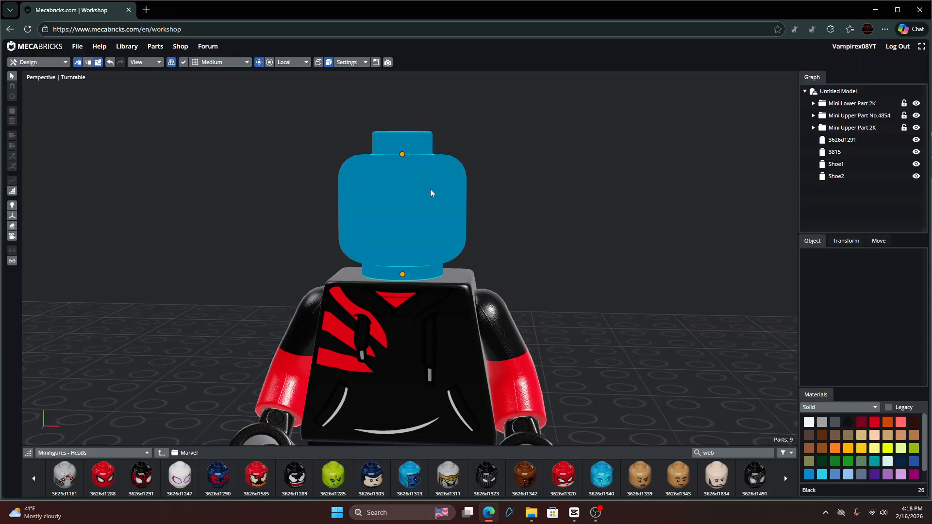
click(536, 173)
drag(536, 173, 517, 193)
scroll(517, 192, up, 10)
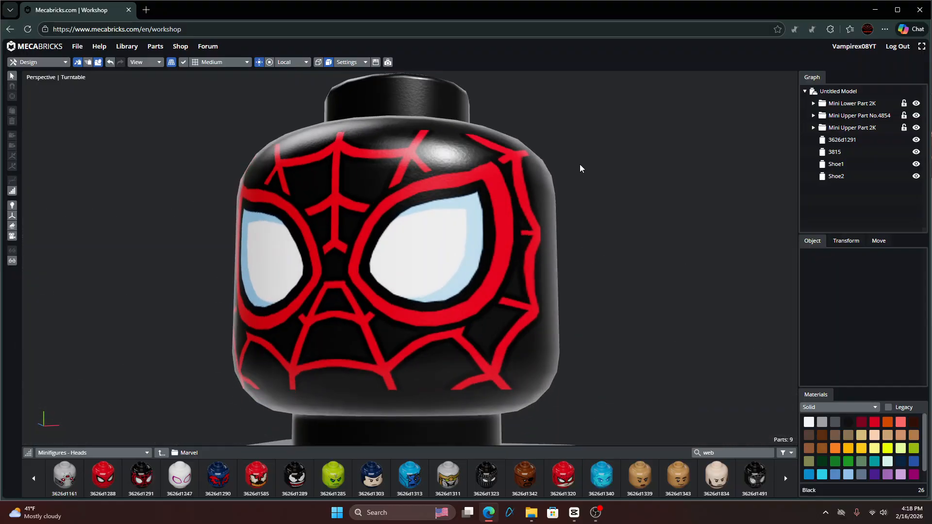
scroll(626, 188, down, 3)
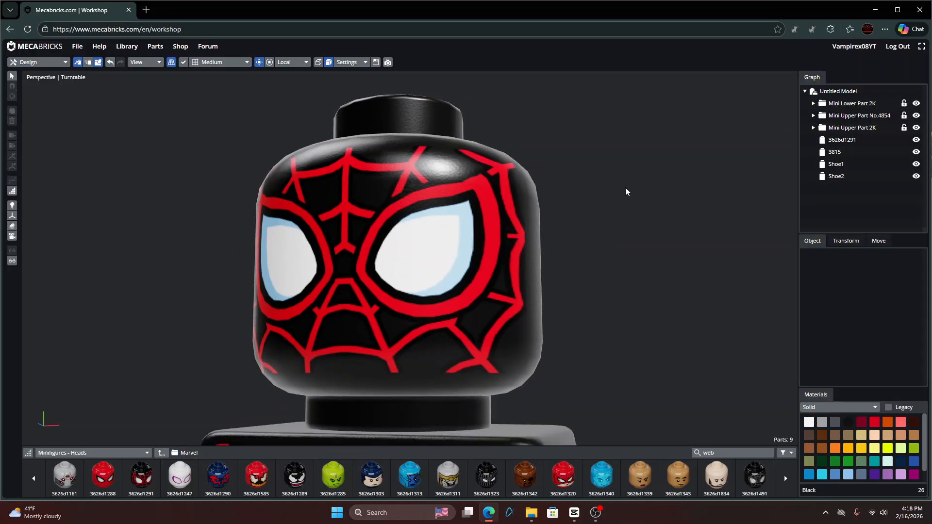
drag(625, 187, 553, 215)
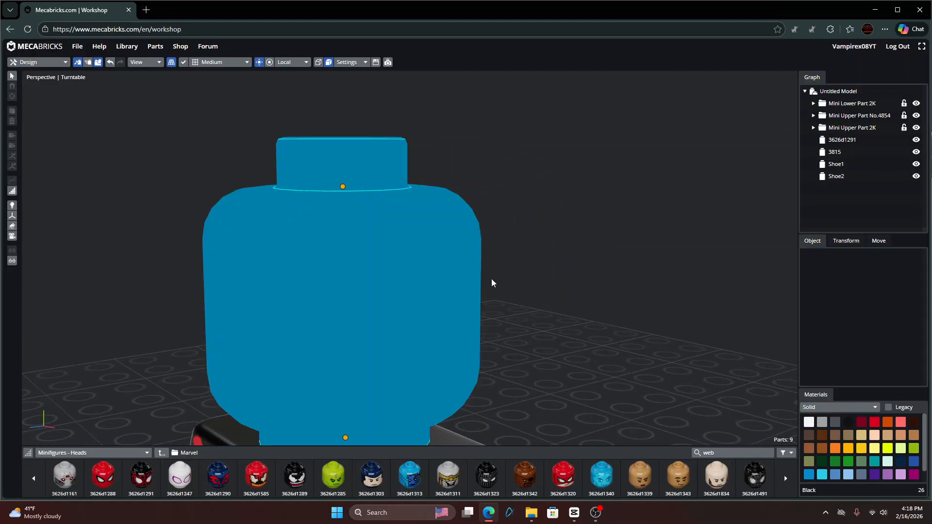
drag(492, 280, 610, 249)
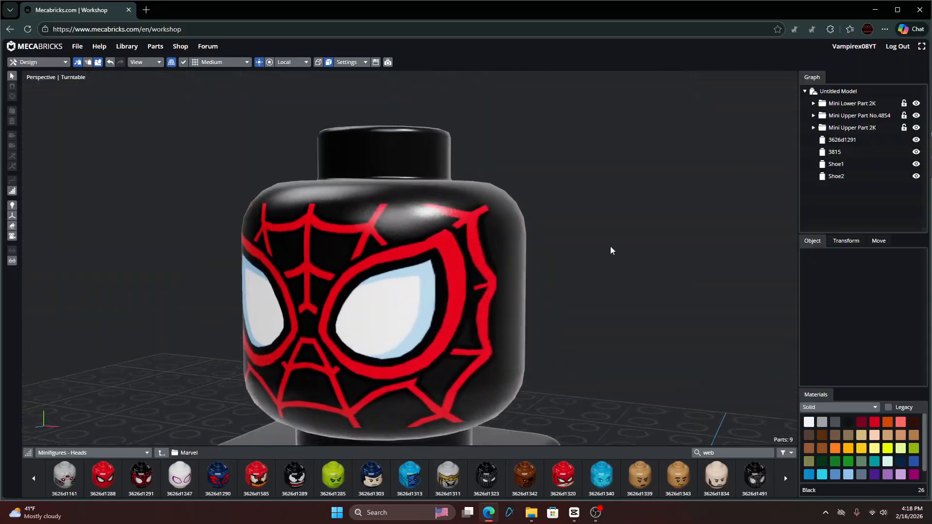
scroll(651, 238, down, 6)
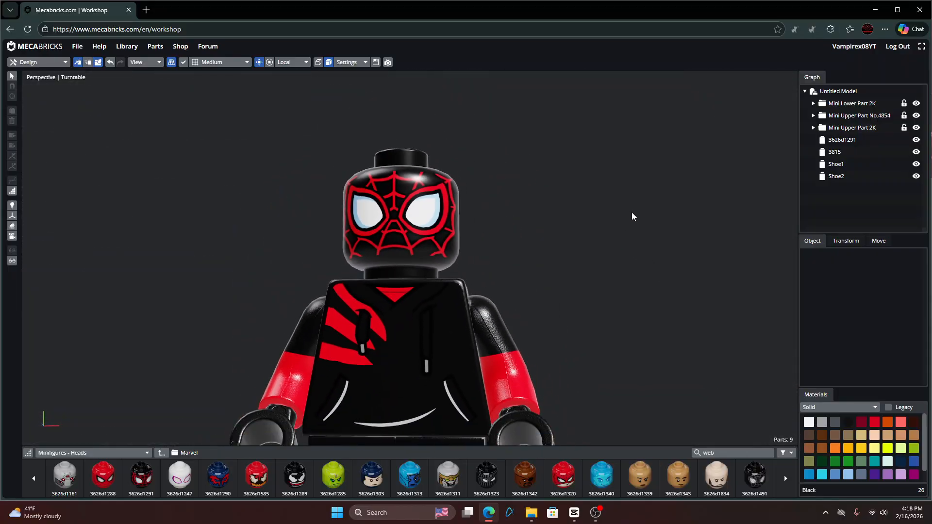
scroll(630, 211, down, 5)
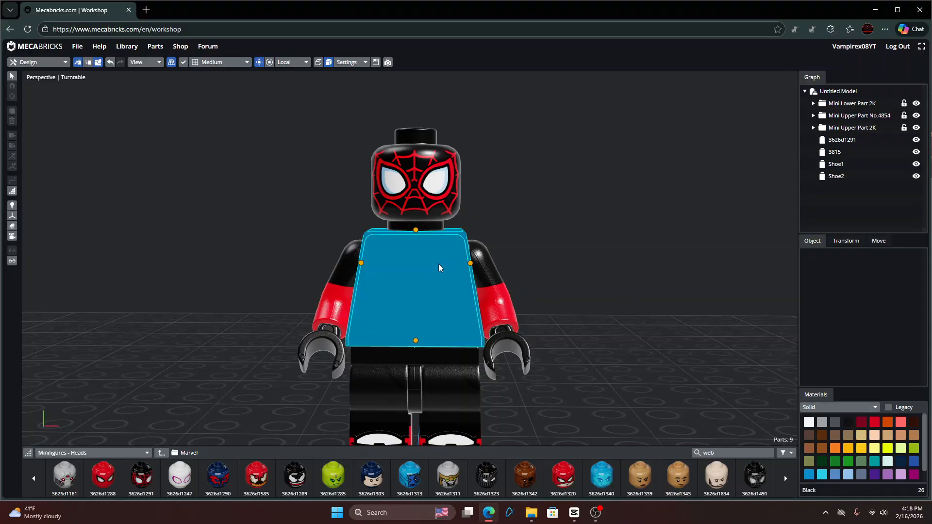
- Select the hoodie torso and activate the neck connection point on its top as the attachment spot
click(438, 263)
drag(551, 240, 420, 216)
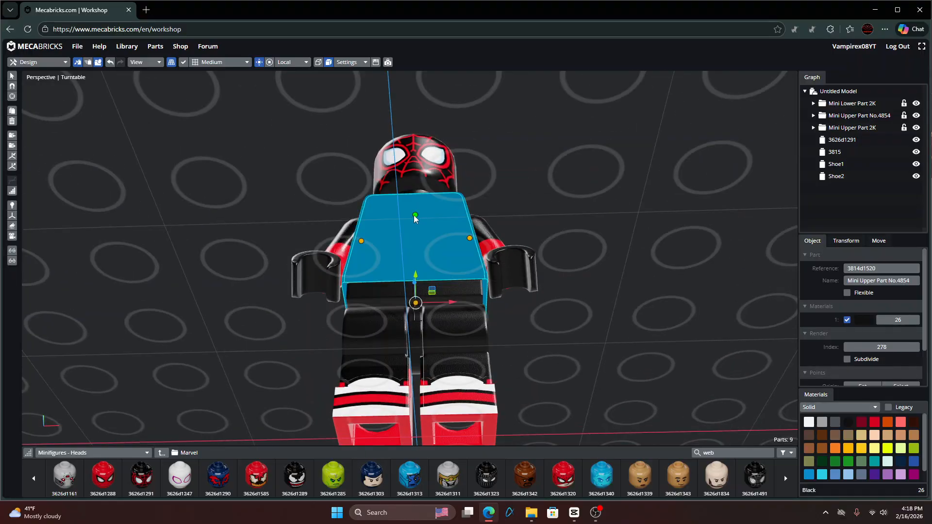
click(414, 215)
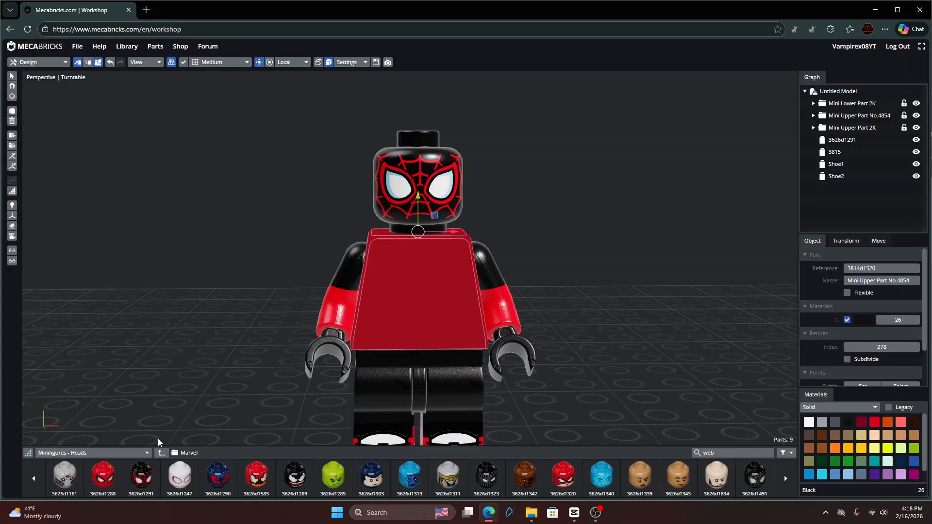
- Switch the parts library to the Minifigures - Accessories category
click(137, 456)
scroll(104, 340, up, 2)
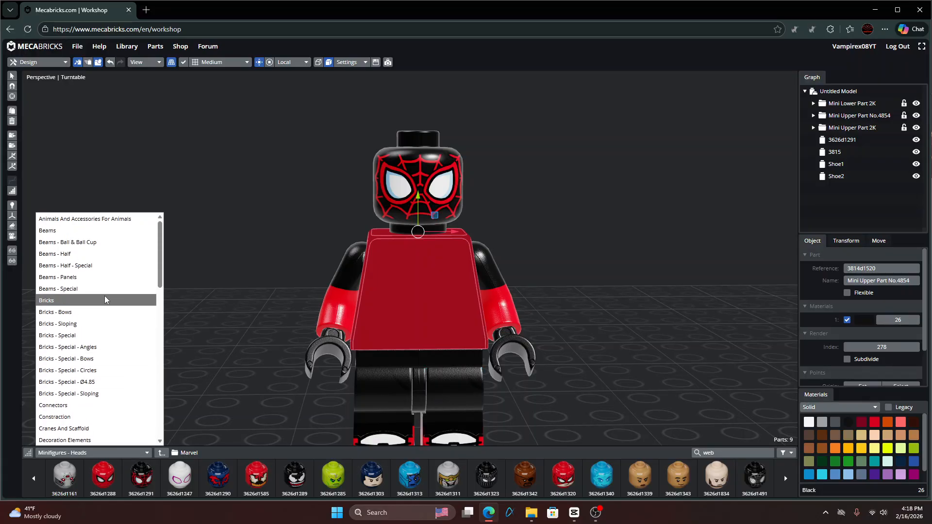
scroll(106, 373, down, 2)
scroll(104, 368, down, 2)
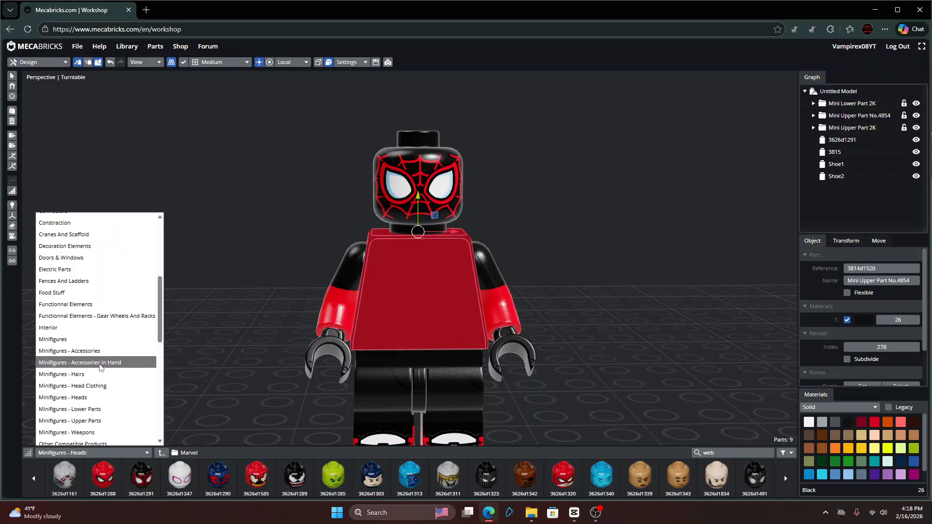
click(101, 350)
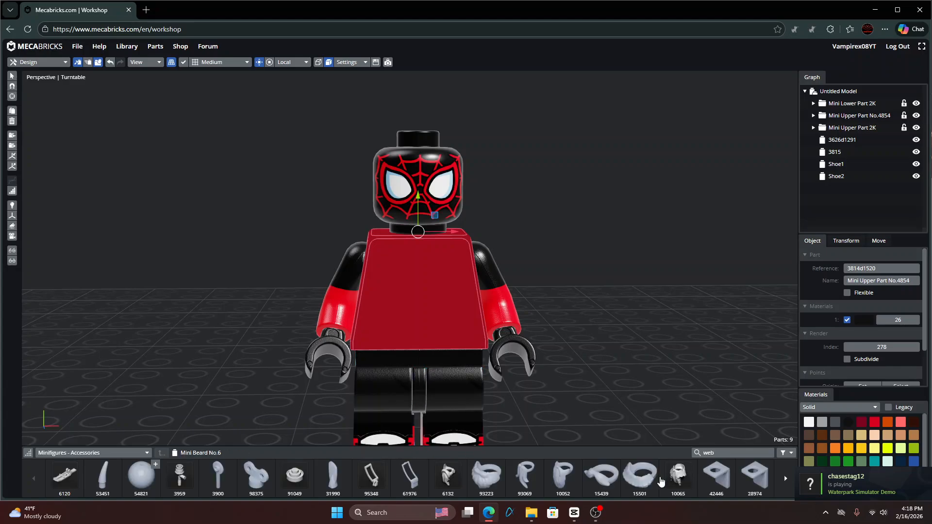
- Look through all pages of minifigure accessories for a clothing piece that fits around the figure's neck
click(784, 478)
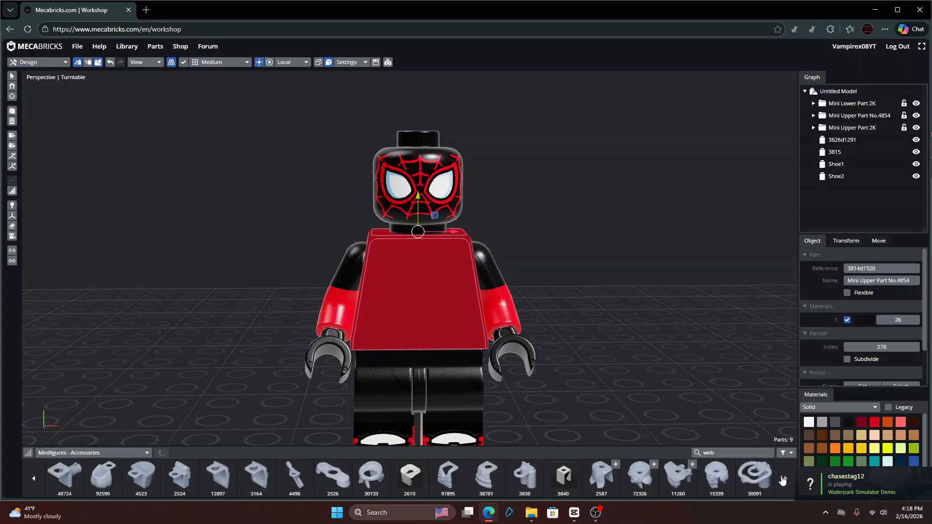
click(782, 479)
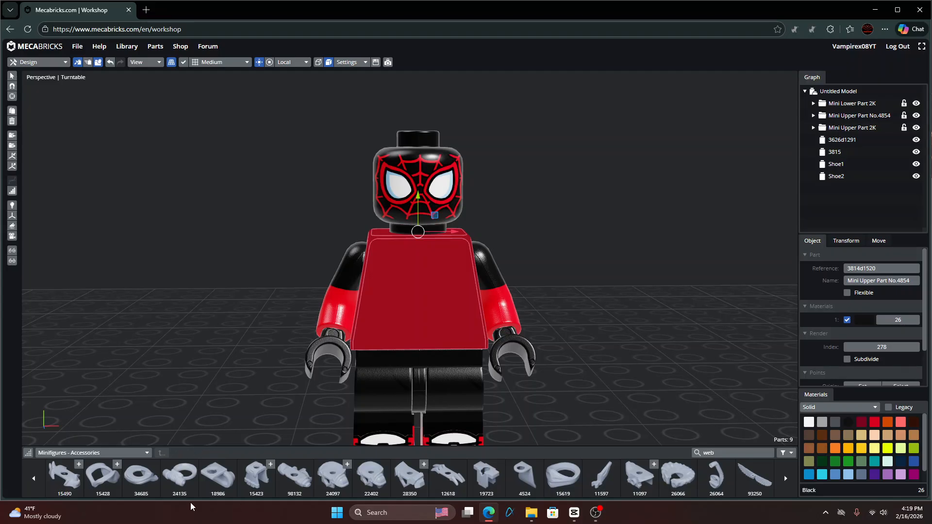
click(34, 478)
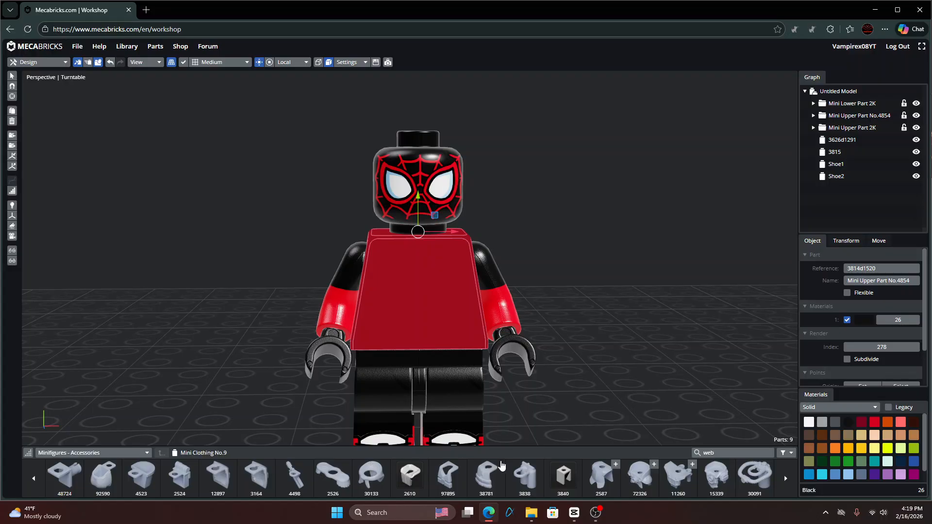
click(785, 479)
click(784, 479)
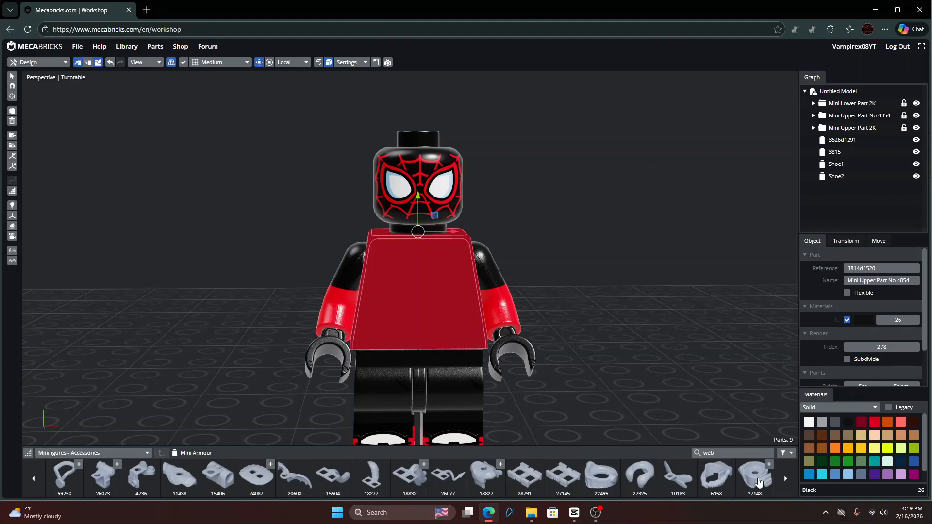
scroll(589, 480, down, 1)
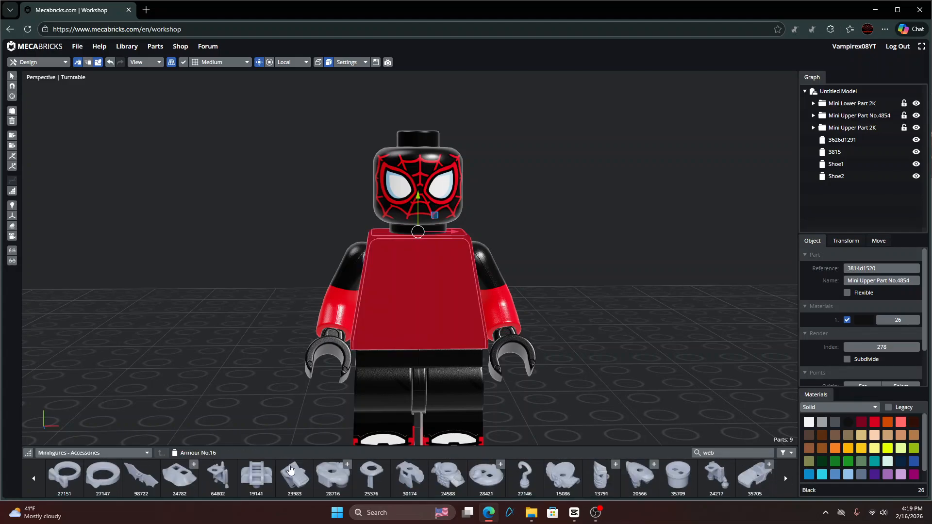
click(784, 479)
click(253, 481)
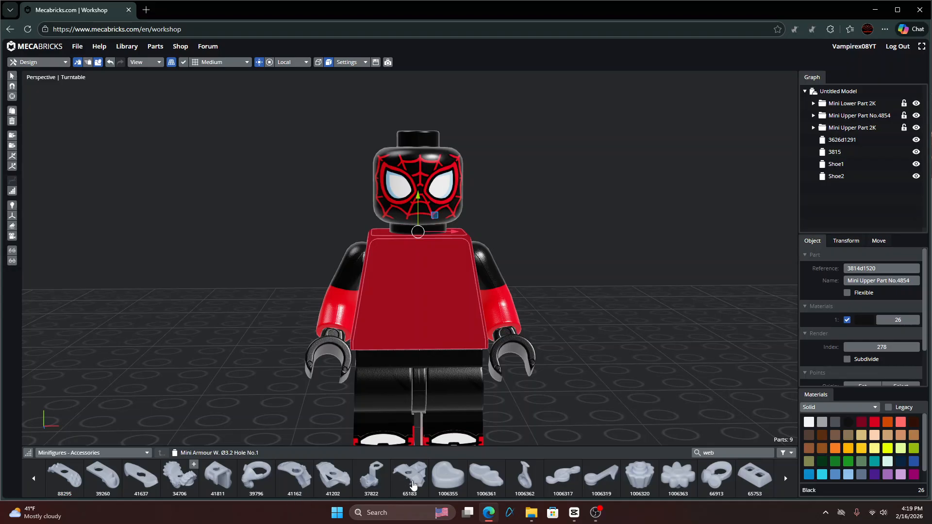
click(786, 479)
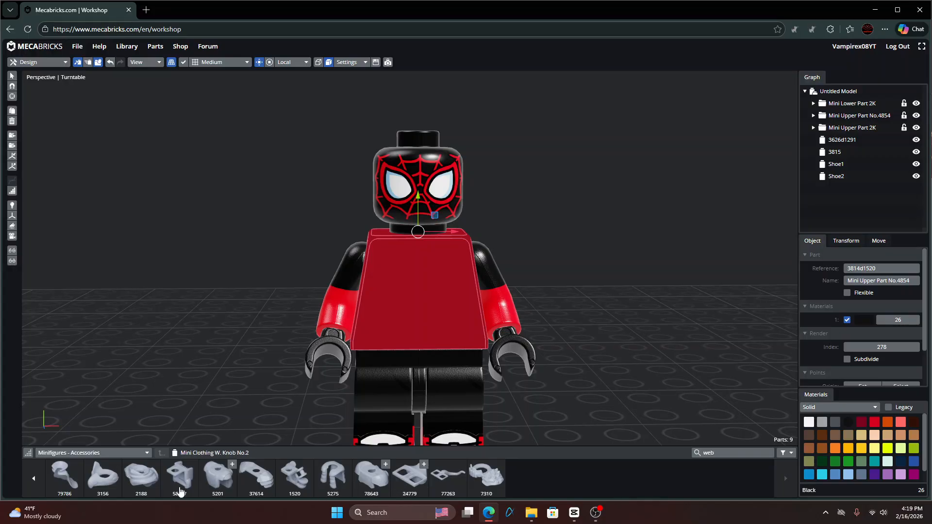
click(34, 479)
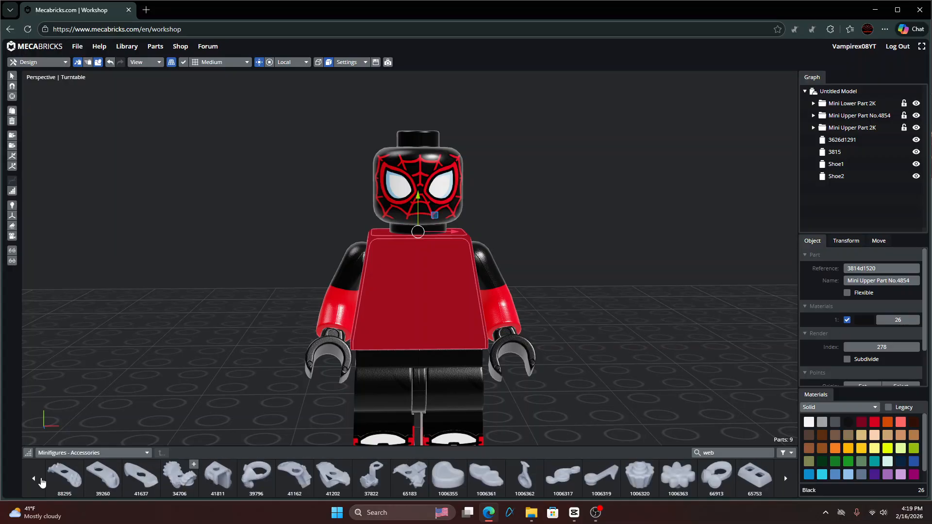
click(42, 480)
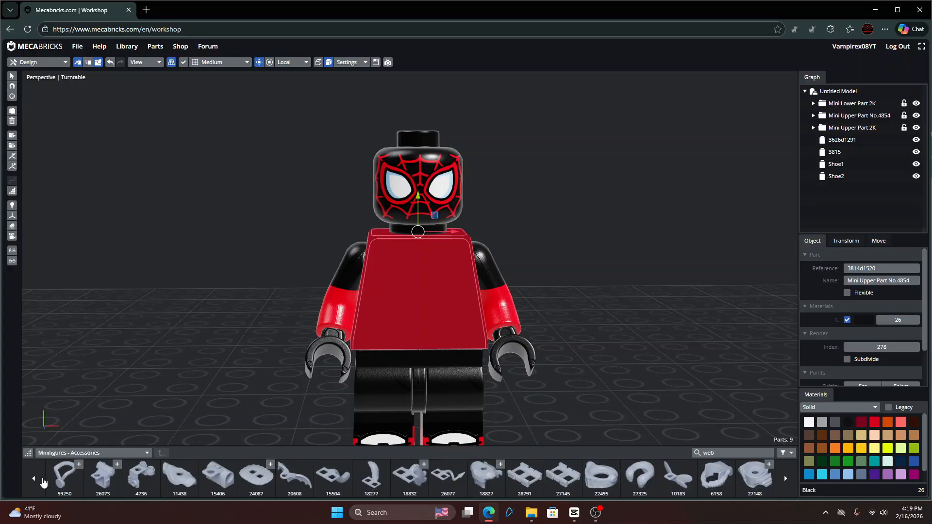
click(43, 482)
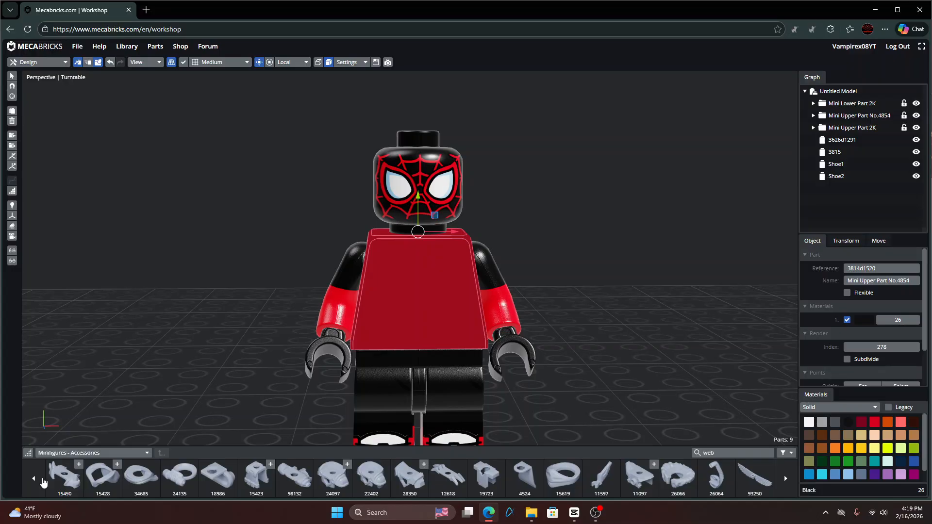
click(42, 482)
click(43, 482)
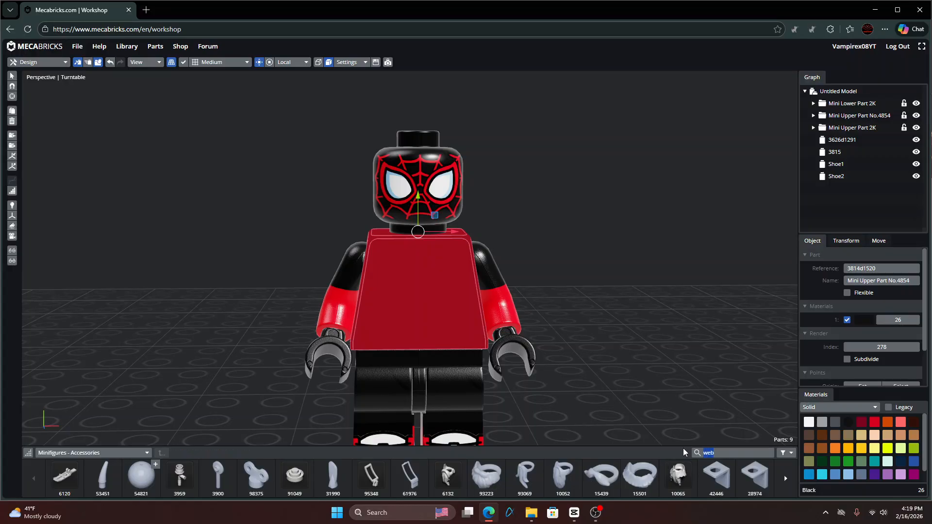
- Search the parts library for "scarf" and add Mini Mask No.2 (24504) at the torso's neck
text(scarf)
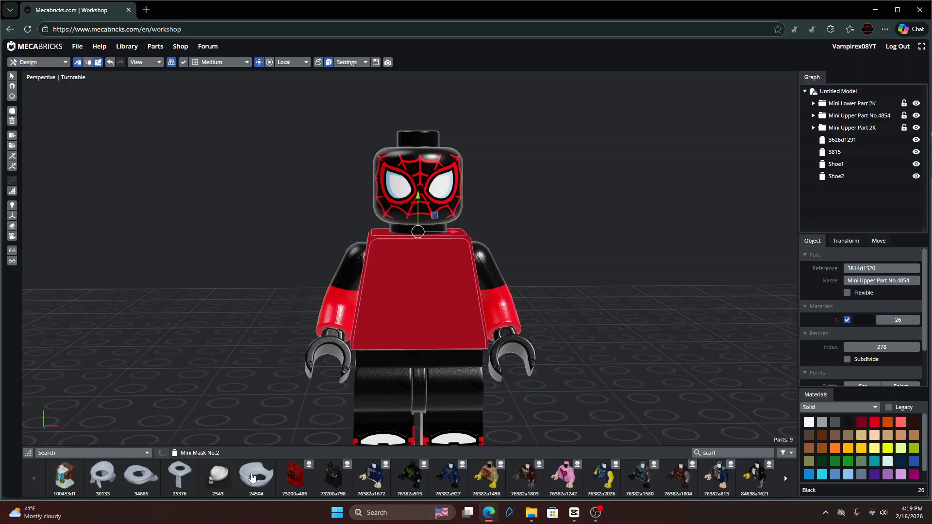
click(253, 470)
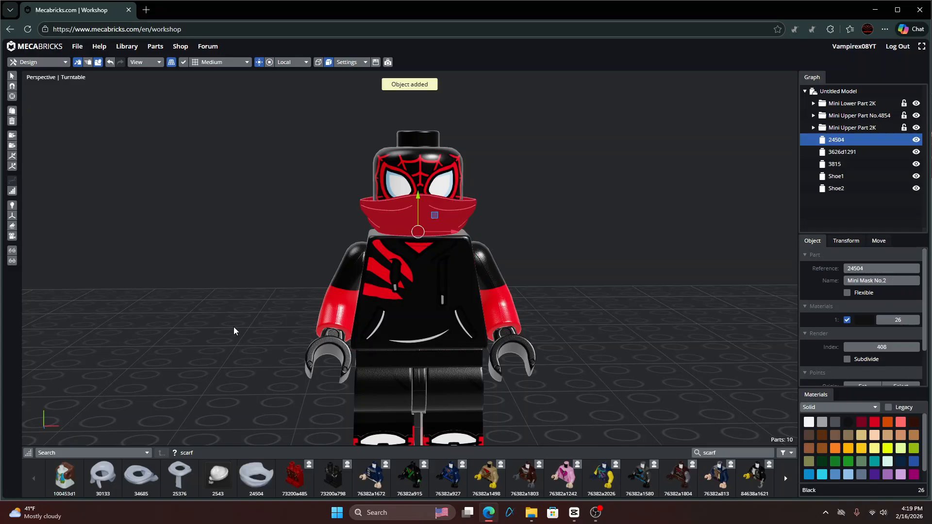
drag(234, 327, 211, 322)
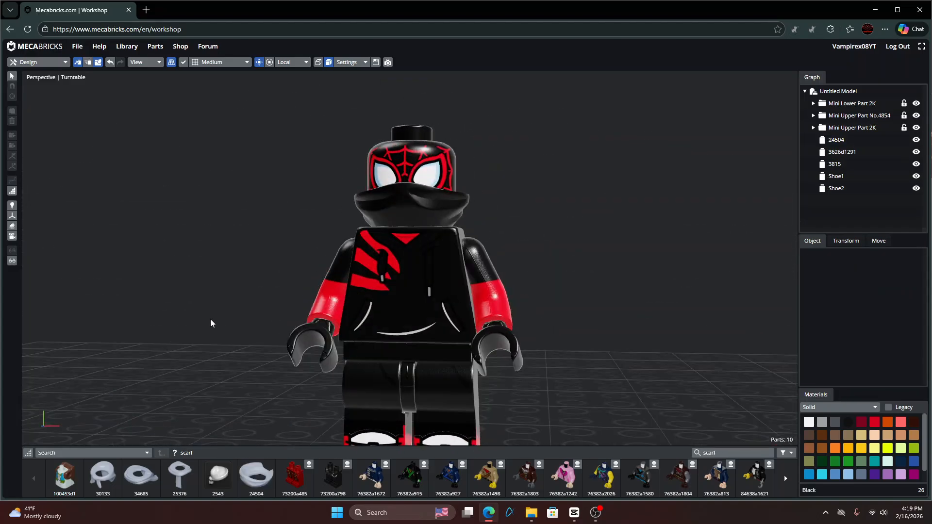
- Turn the black mask 24504 around by half a turn so its low side faces the front
click(407, 258)
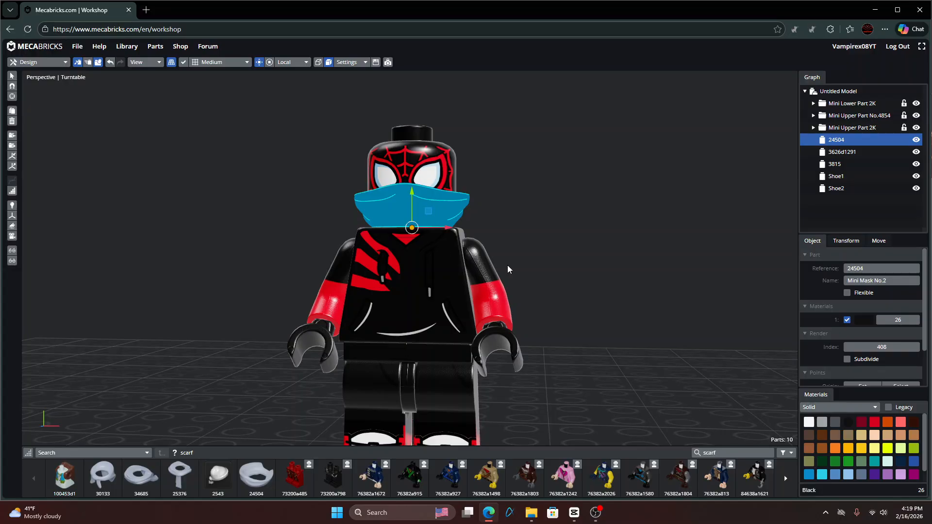
click(605, 280)
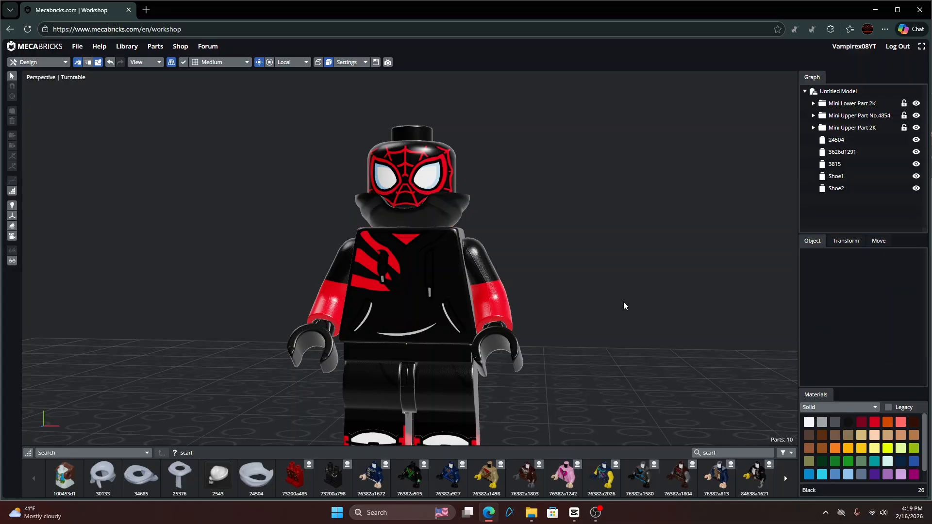
right_drag(623, 301, 628, 275)
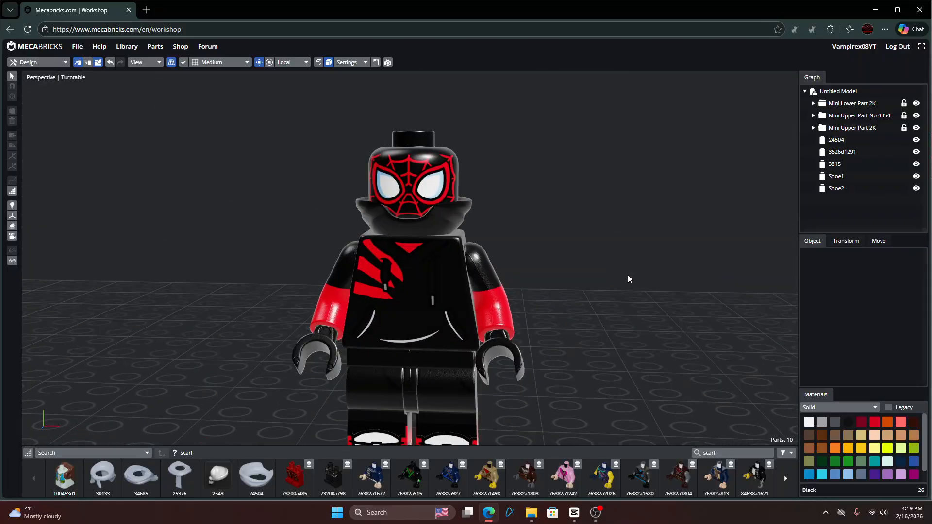
- Lower mask 24504 onto the torso's shoulders, set the movement grid to Small and shift the mask about 0.6 mm along its Z axis
click(466, 208)
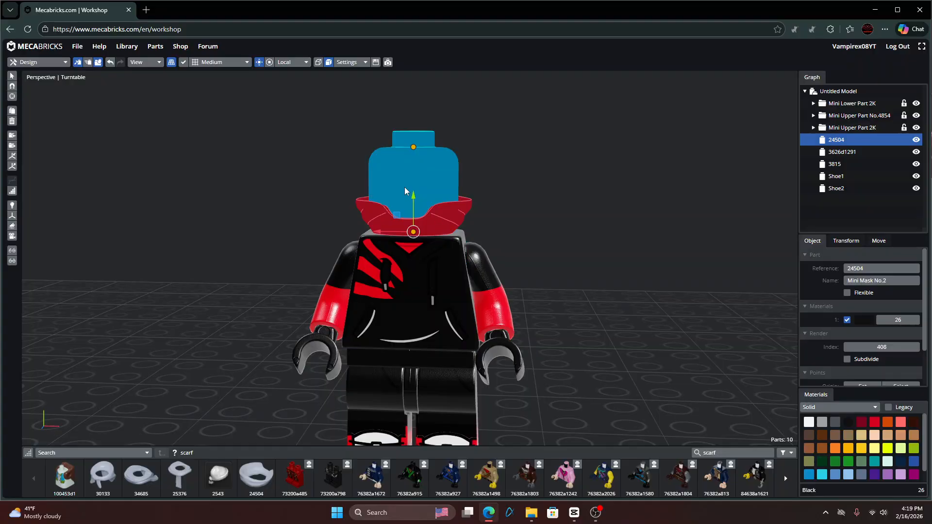
drag(419, 193, 423, 223)
click(228, 62)
click(206, 91)
drag(619, 247, 508, 229)
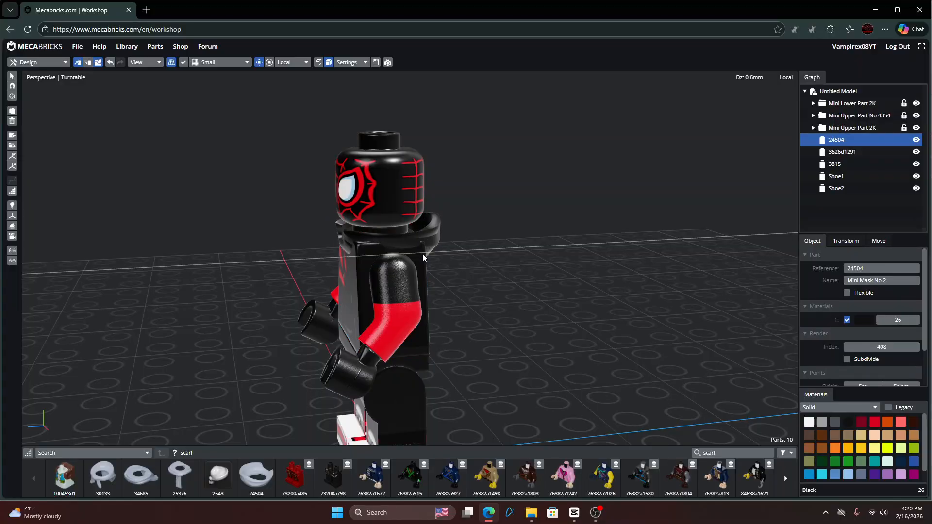
- Duplicate mask 24504, raise the copy about 0.2 mm and colour it Bright Red as the hood's lining
click(12, 111)
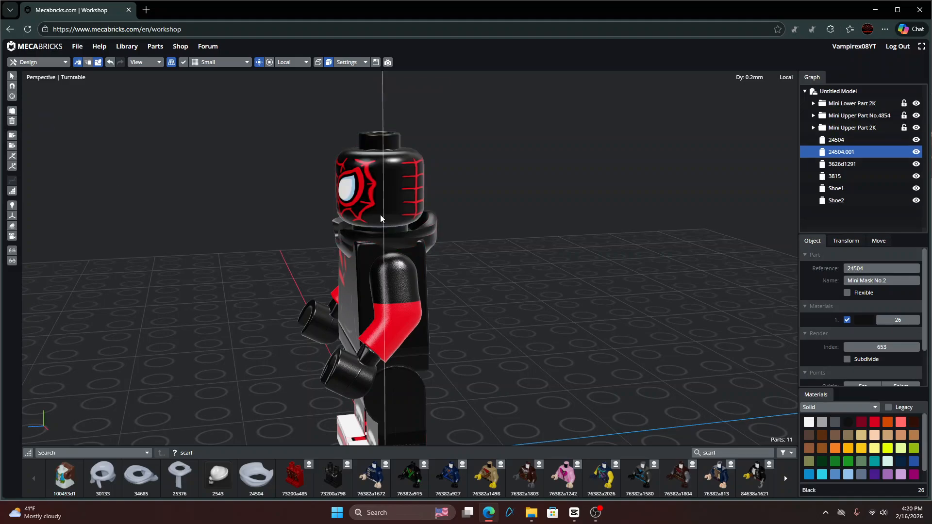
click(876, 423)
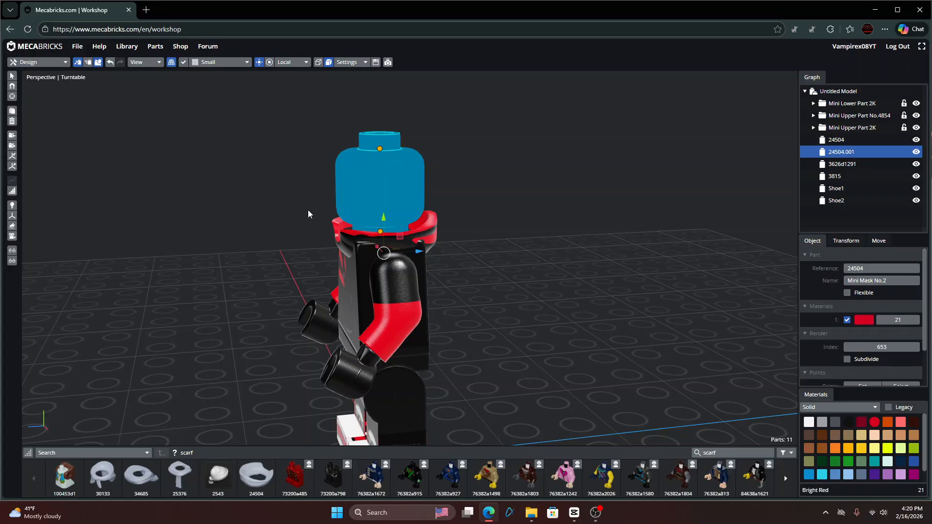
drag(419, 251, 415, 250)
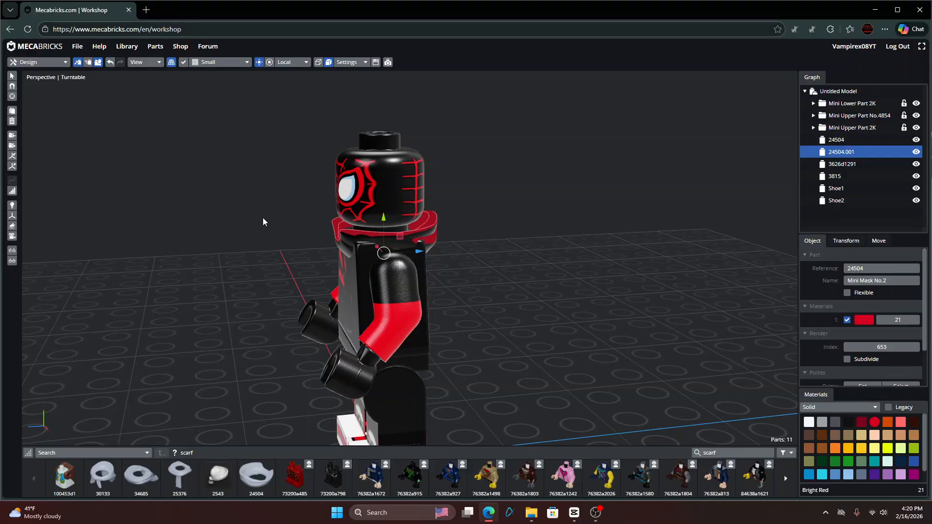
- Duplicate the black mask 24504 and shift the copy slightly along its Z axis to thicken the hood
click(340, 248)
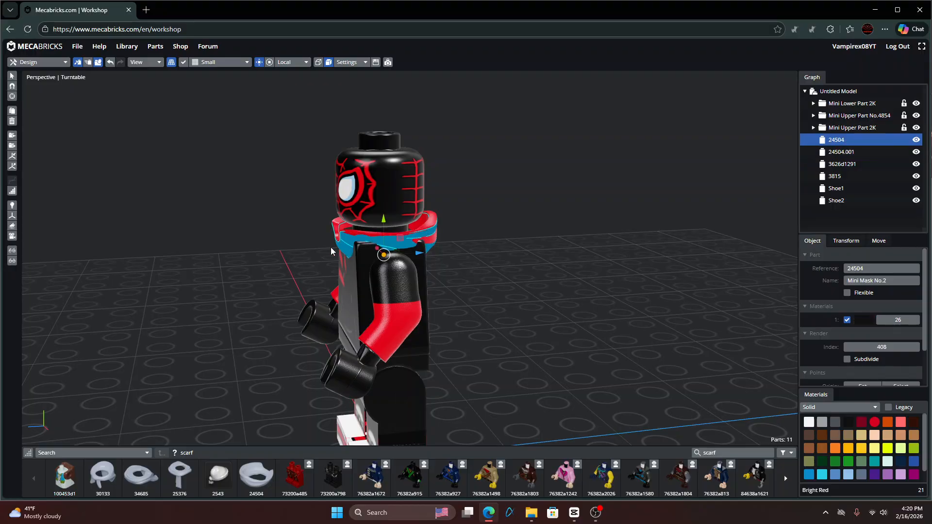
click(13, 112)
drag(424, 251, 639, 251)
scroll(639, 251, up, 3)
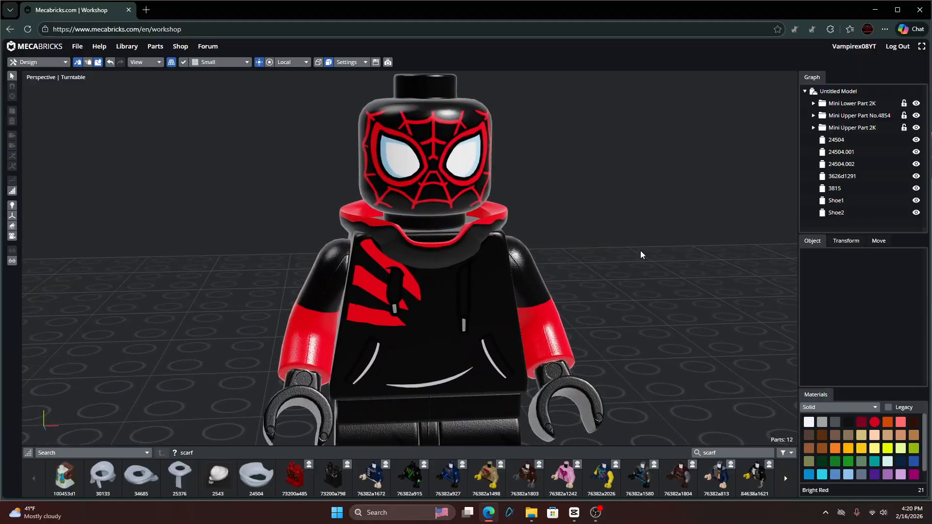
- Examine the layered black-and-red hood from the side and front up close, including how it fits the whole figure
right_drag(640, 251, 561, 264)
drag(561, 263, 398, 270)
scroll(517, 249, up, 5)
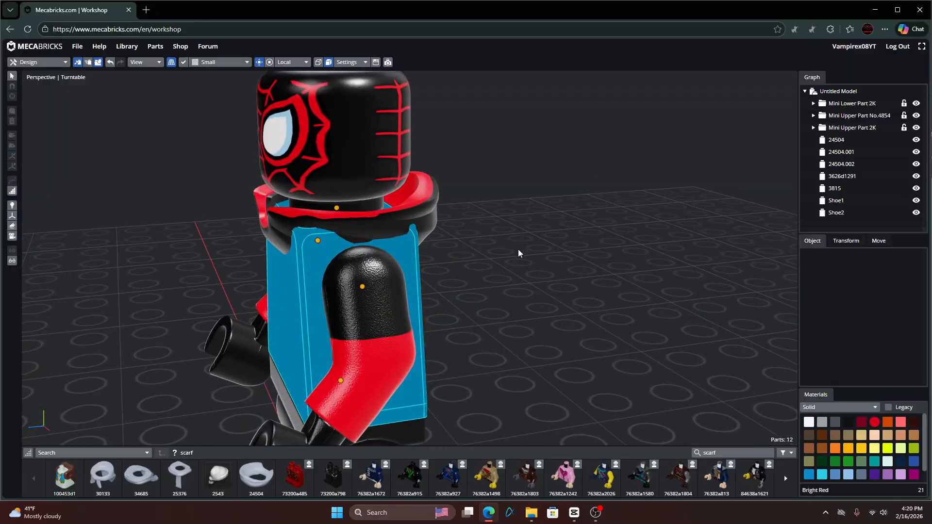
drag(597, 242, 569, 207)
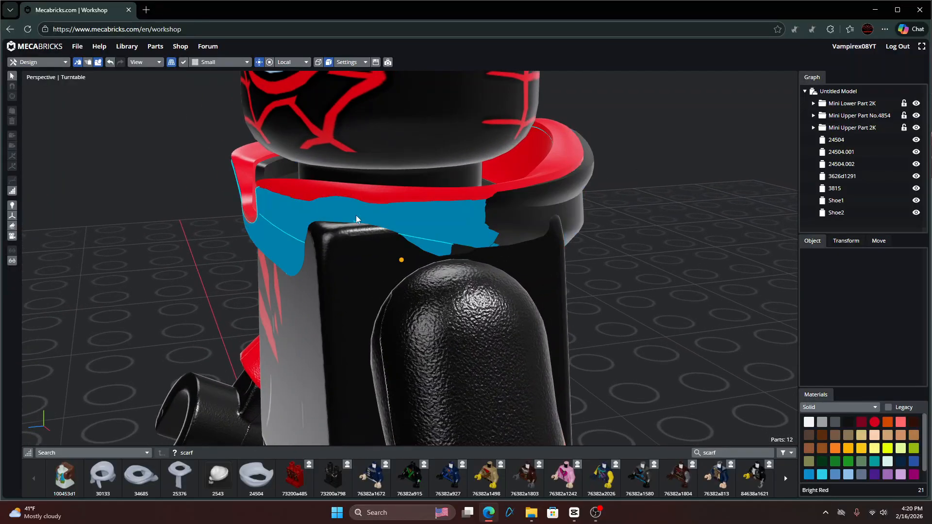
drag(234, 261, 324, 261)
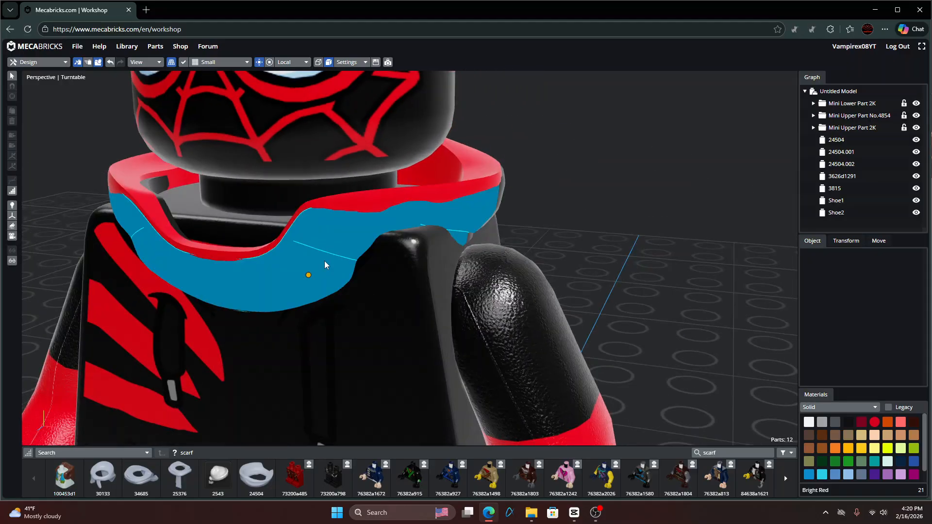
scroll(324, 260, down, 4)
scroll(580, 197, down, 1)
scroll(581, 197, down, 2)
drag(580, 197, 575, 176)
scroll(589, 197, down, 2)
scroll(575, 177, down, 1)
right_drag(576, 178, 582, 206)
drag(584, 251, 570, 199)
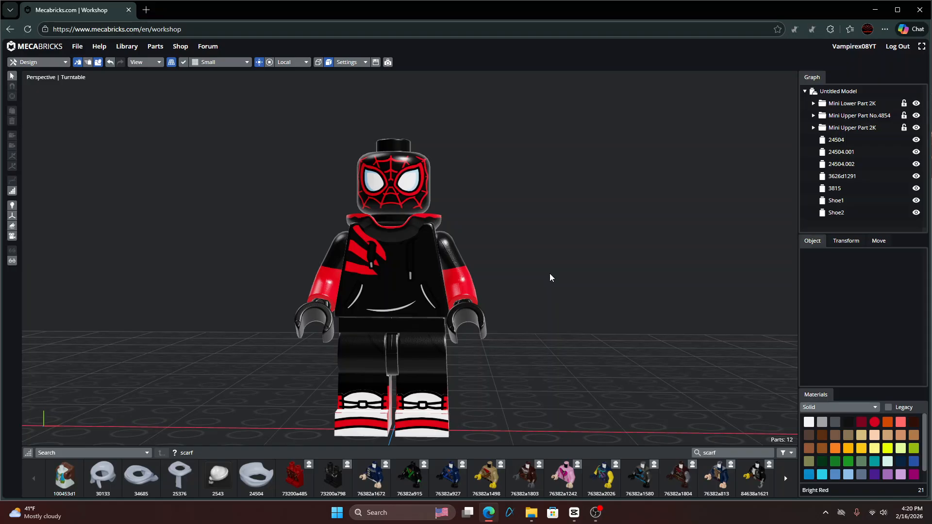
- Select the figure's right arm and hand together and rotate them up into a raised, waving pose
click(10, 77)
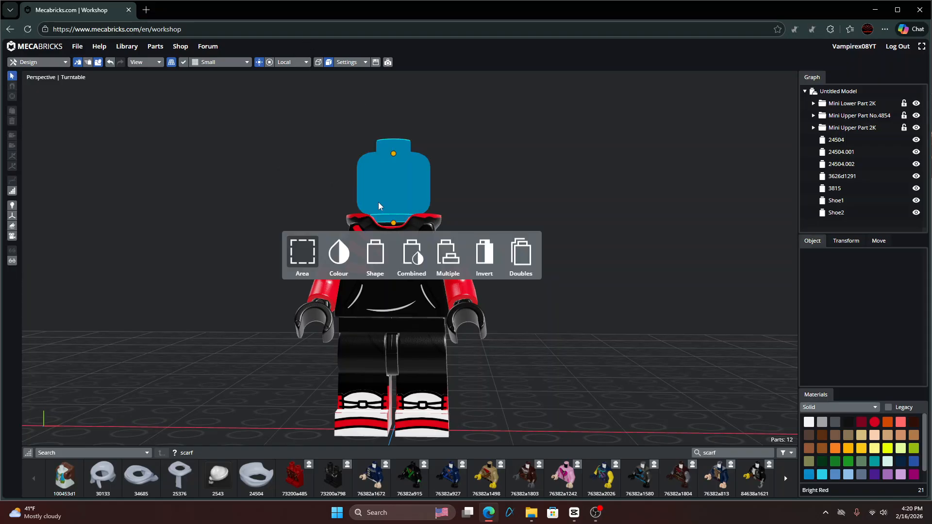
click(445, 254)
click(334, 275)
click(320, 315)
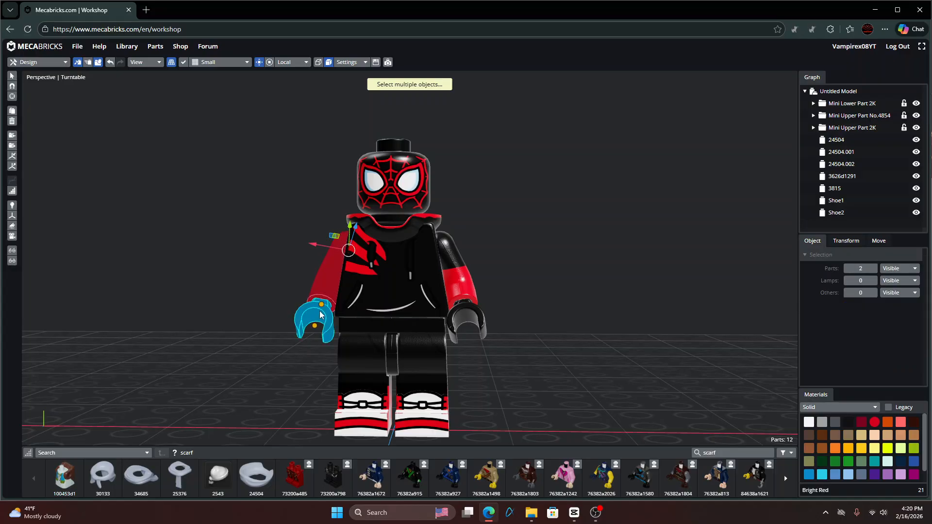
key(Up)
key(Left)
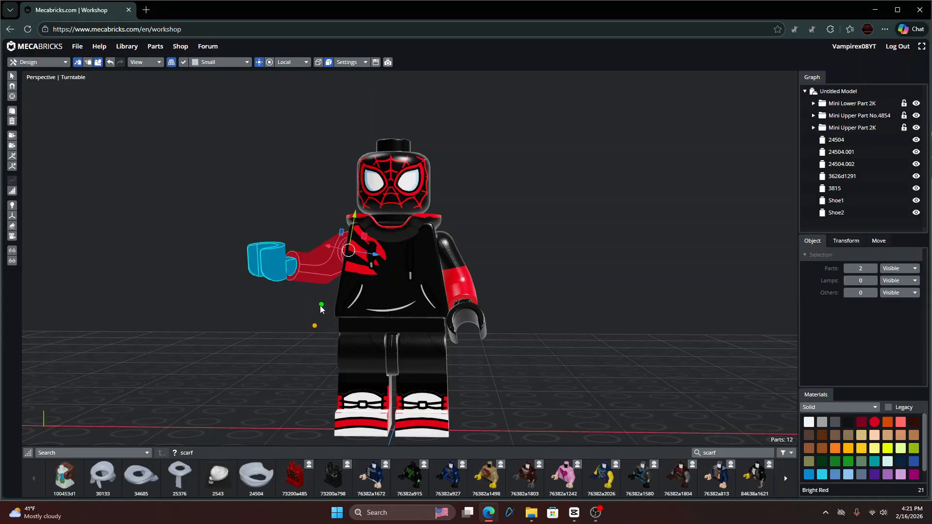
key(Up)
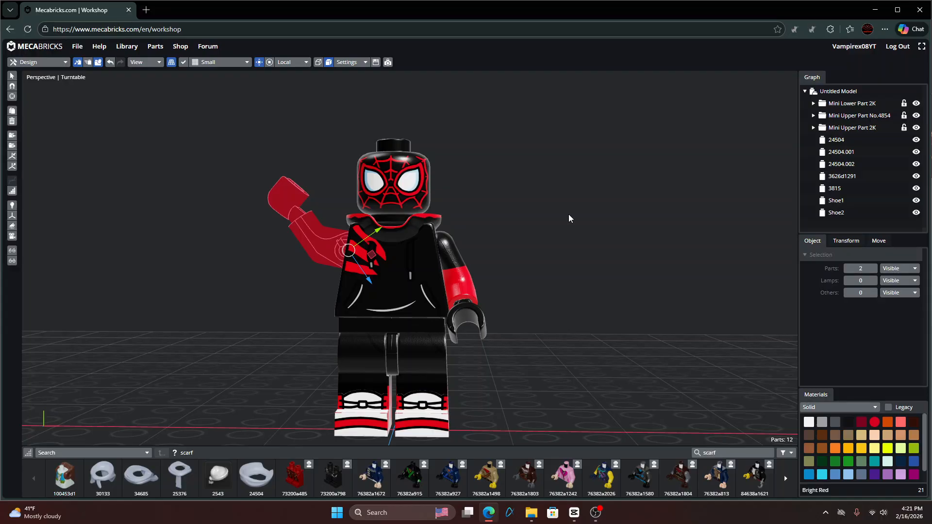
click(568, 215)
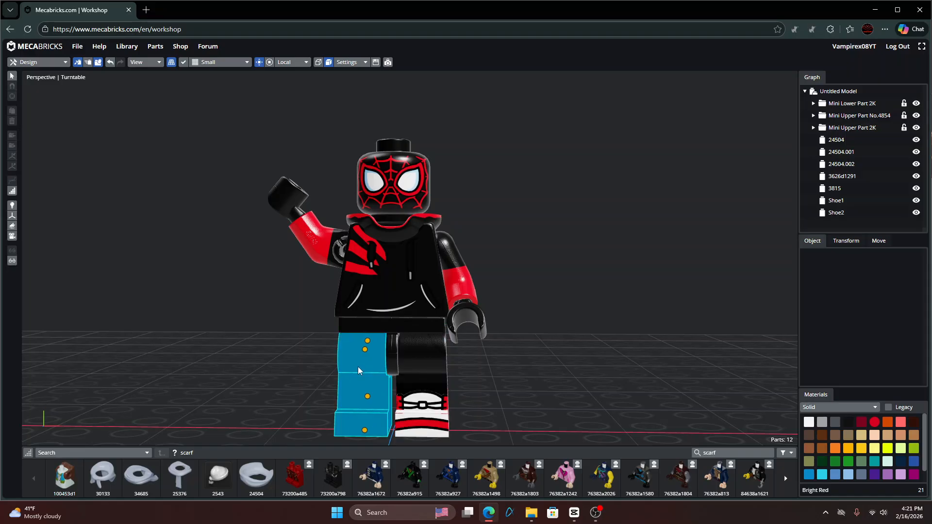
- Turn the leg Shoe2 outward by setting its Y rotation to 22°
click(426, 383)
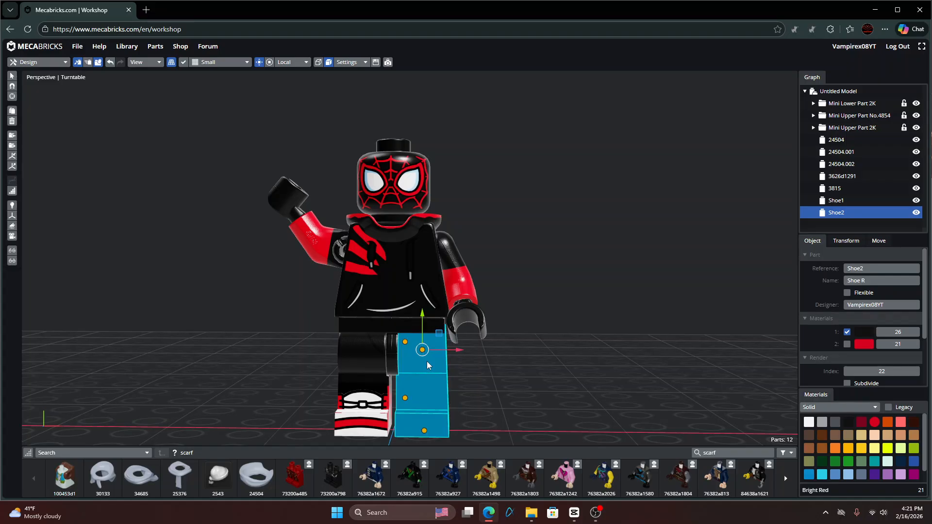
click(846, 240)
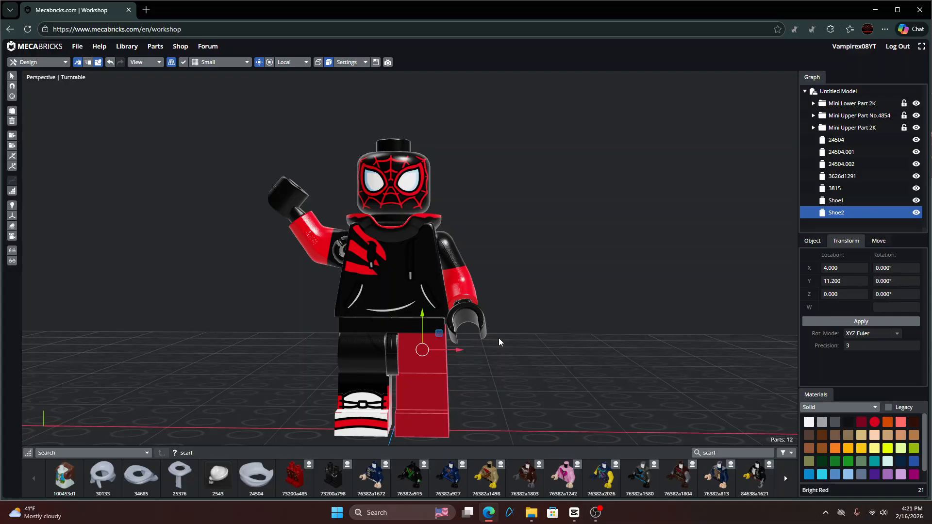
key(Right)
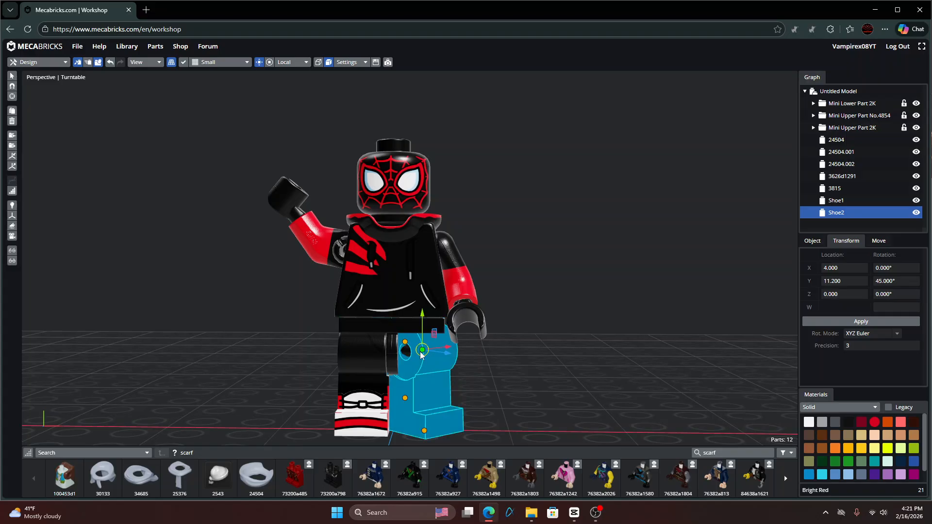
key(Left)
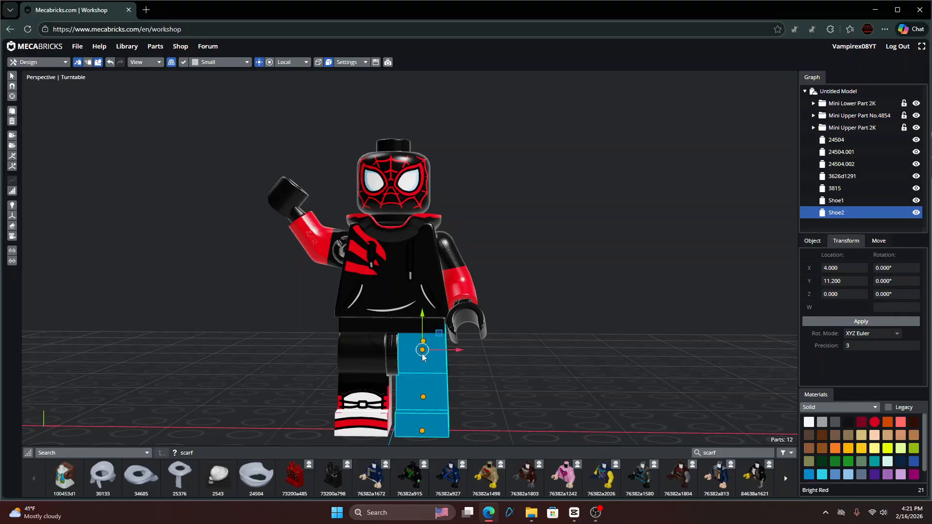
click(876, 282)
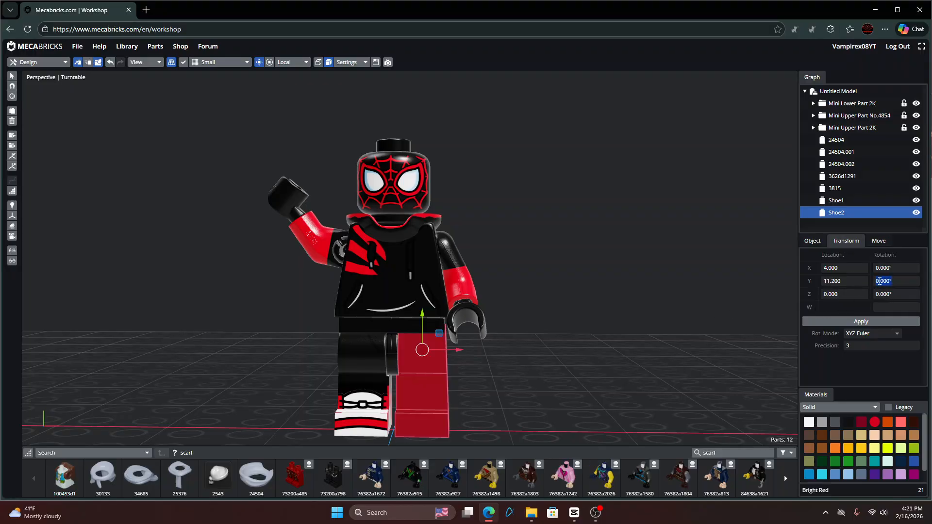
text(22)
click(886, 322)
click(689, 324)
right_drag(689, 325, 675, 342)
- Select the opposite leg, Shoe1, and try rotating it in 45° increments about its X and Y axes
click(421, 384)
click(357, 403)
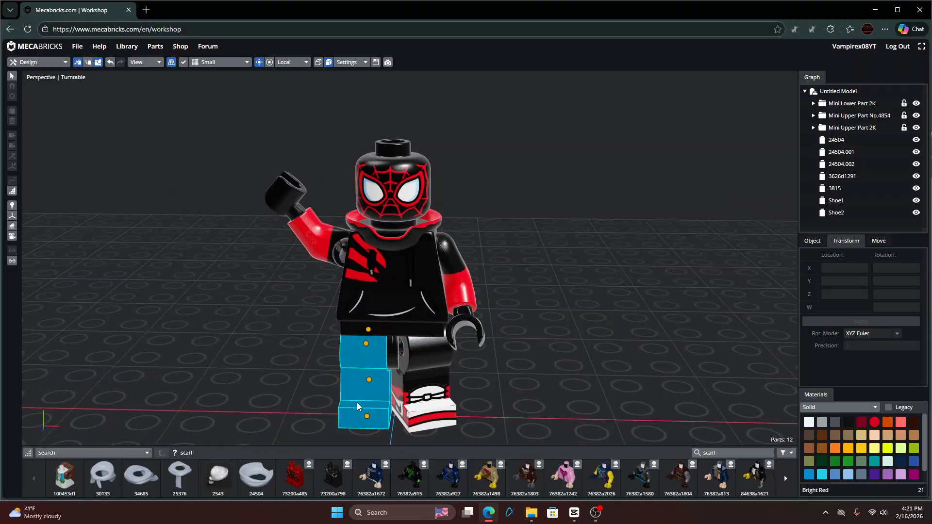
click(368, 381)
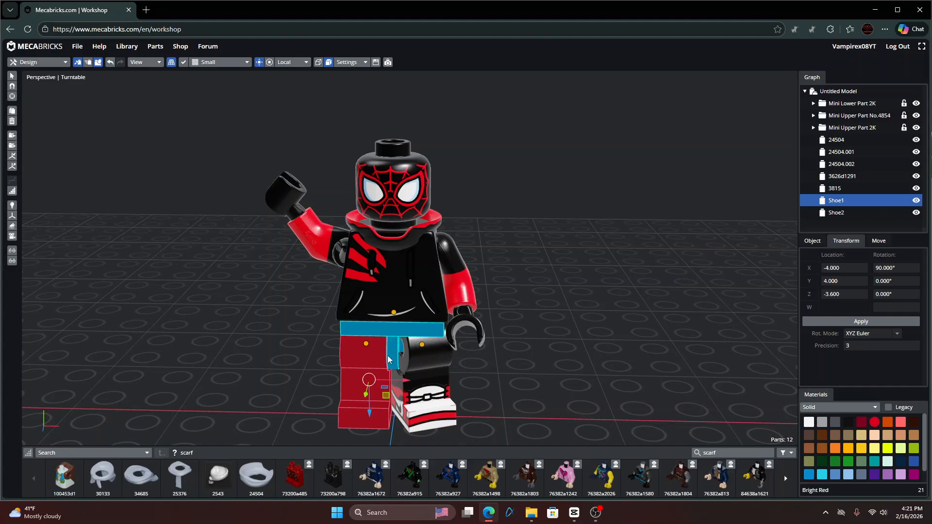
right_drag(485, 358, 489, 337)
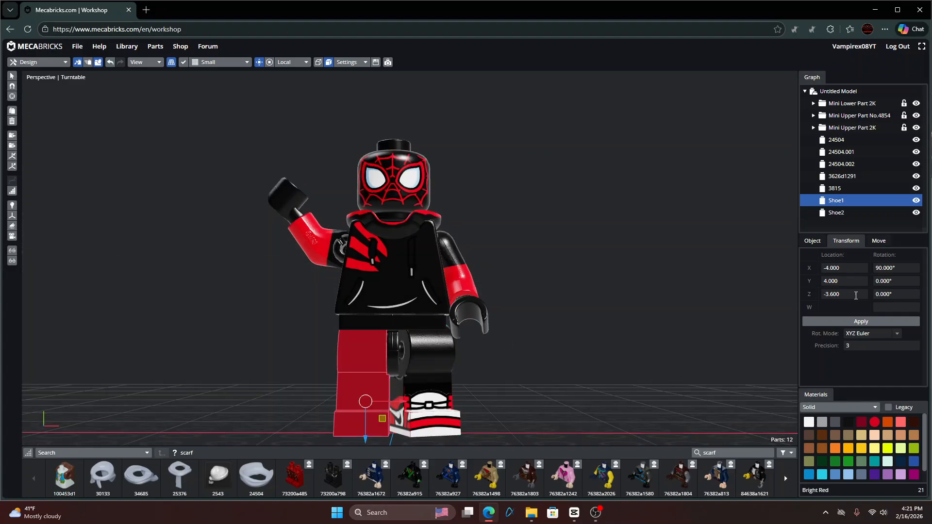
key(Down)
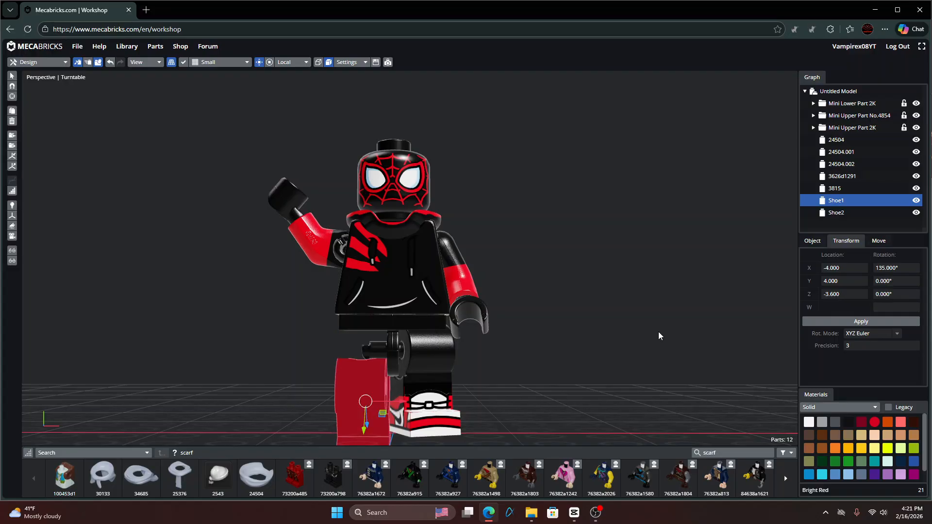
key(Up)
key(Right)
key(Left)
key(Right)
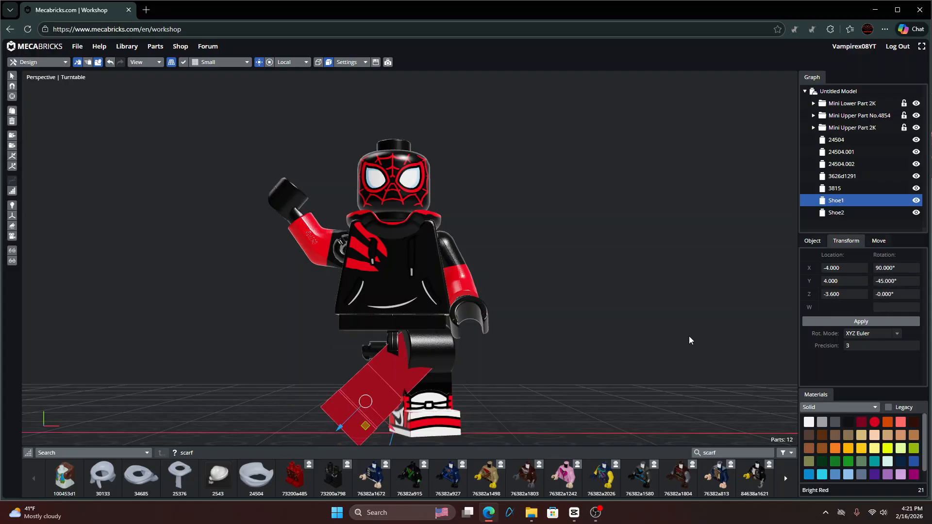
key(Left)
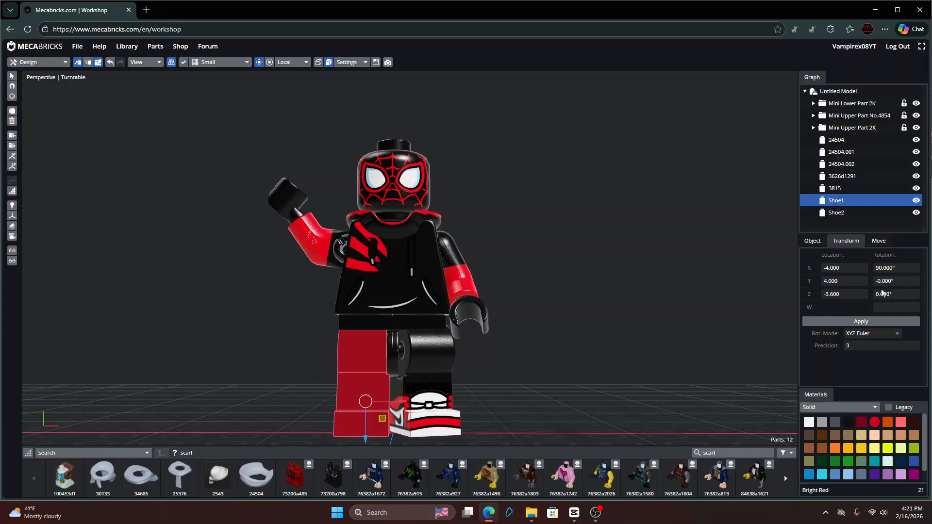
- Adjust the leg Shoe1's rotation slightly, entering 5° about Y and refining the pose
text(5)
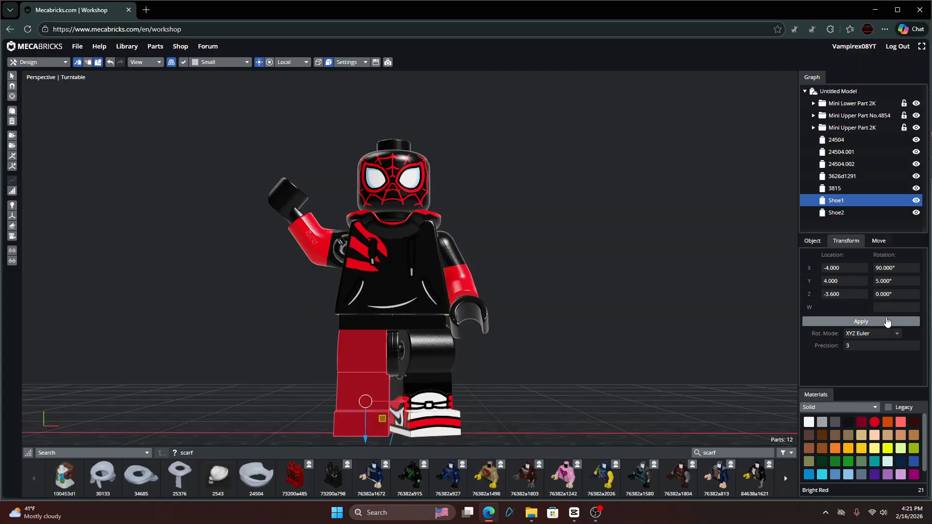
click(886, 322)
double_click(877, 281)
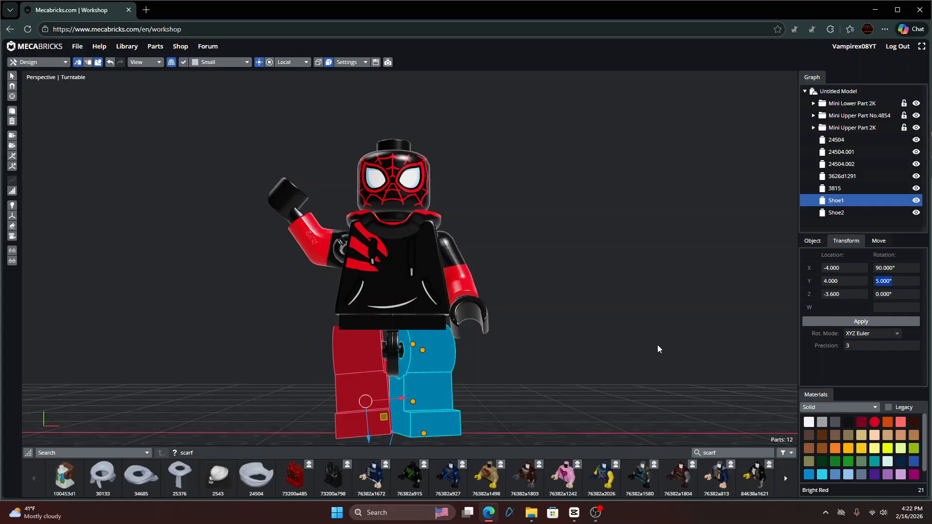
click(878, 282)
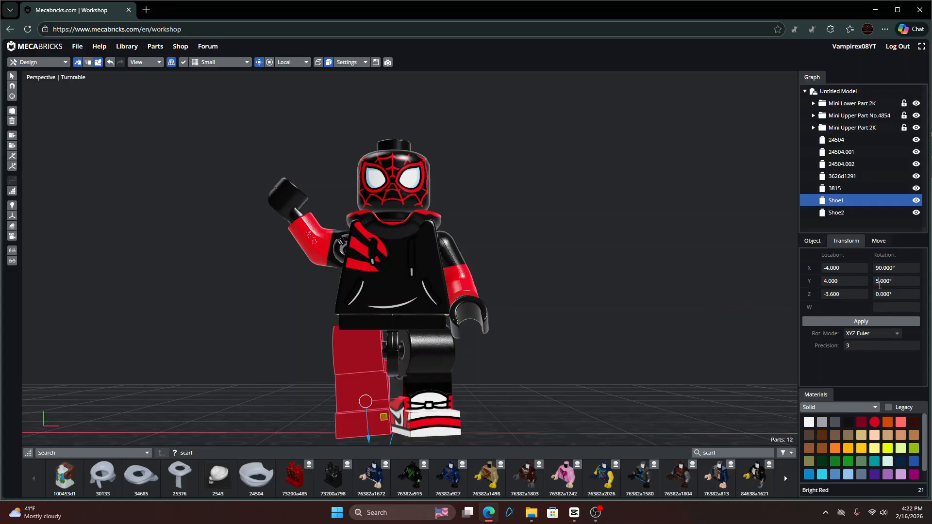
click(886, 322)
drag(406, 403, 402, 406)
mouse_move(522, 363)
mouse_down()
mouse_move(442, 357)
mouse_move(264, 374)
mouse_move(525, 360)
mouse_move(537, 378)
mouse_move(524, 374)
mouse_move(568, 361)
mouse_move(507, 391)
mouse_move(530, 366)
mouse_up()
drag(63, 109, 180, 170)
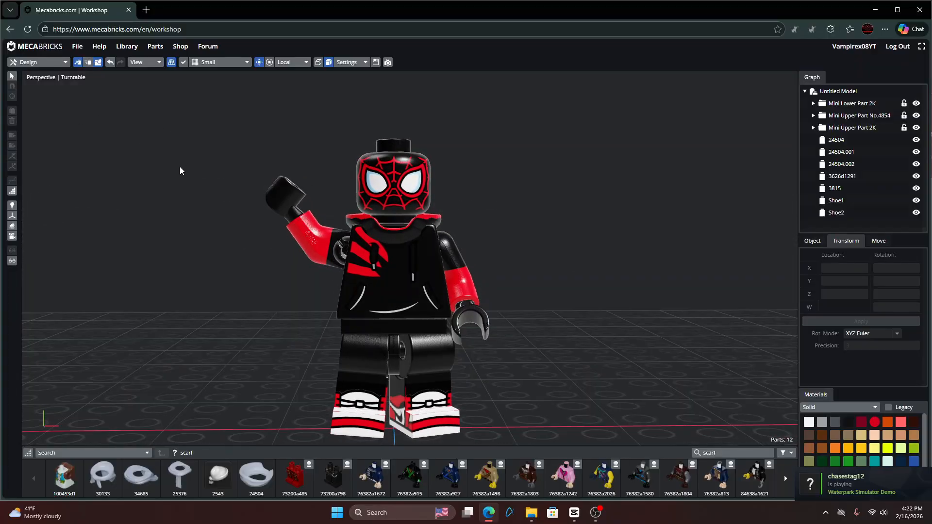
- Save the model to the account's library under the name Sig-fig
click(77, 46)
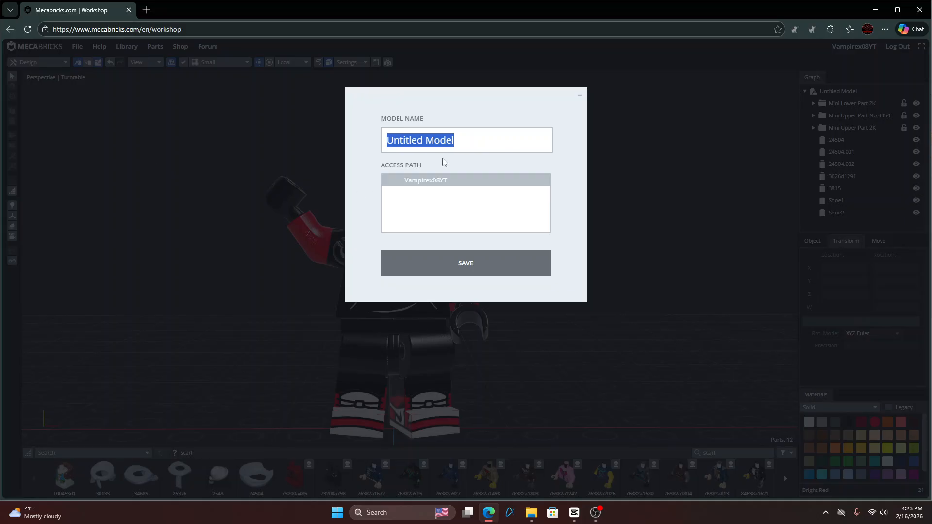
key(BackSpace)
text(Sig-)
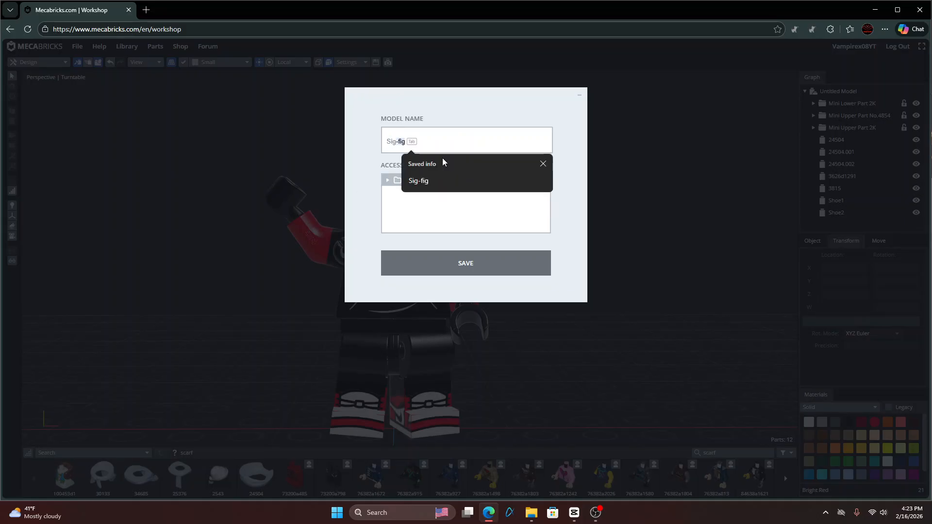
click(447, 189)
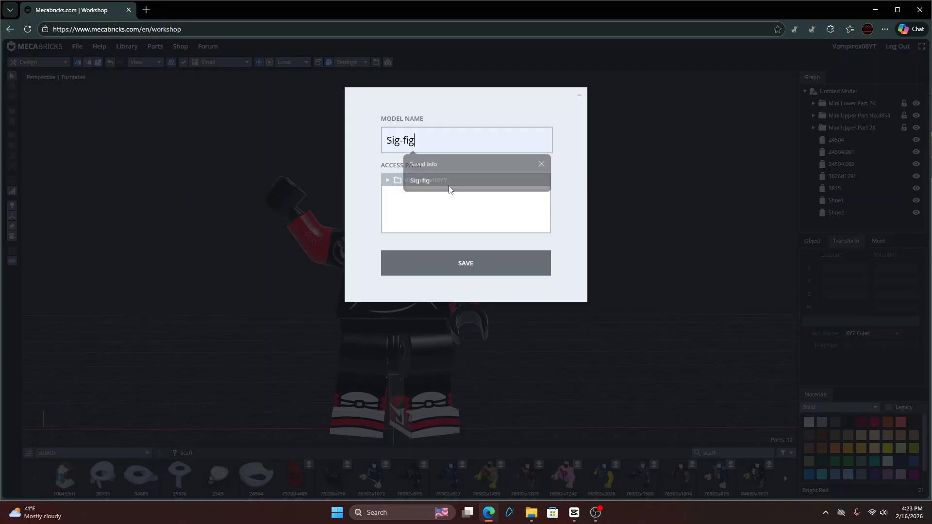
click(518, 262)
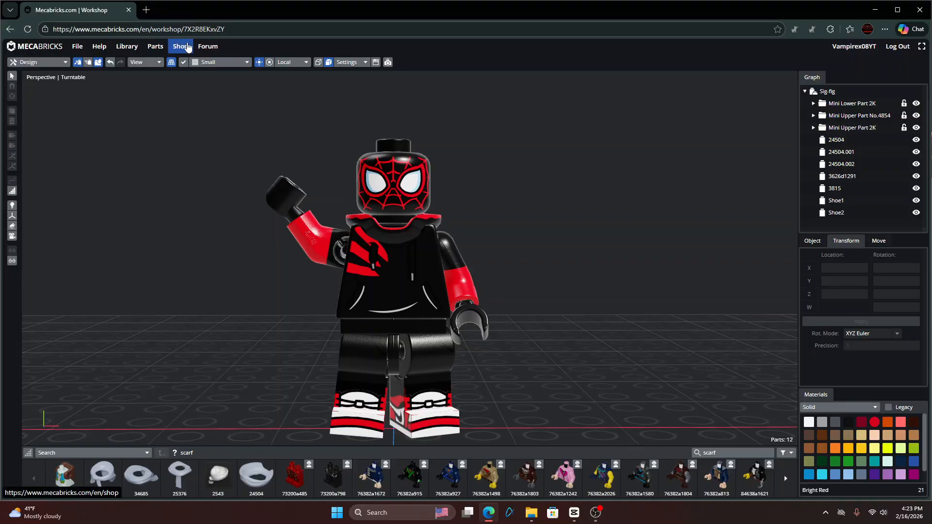
- Leave the workshop for the account's own model library and visit the Mecabricks Shop
click(853, 47)
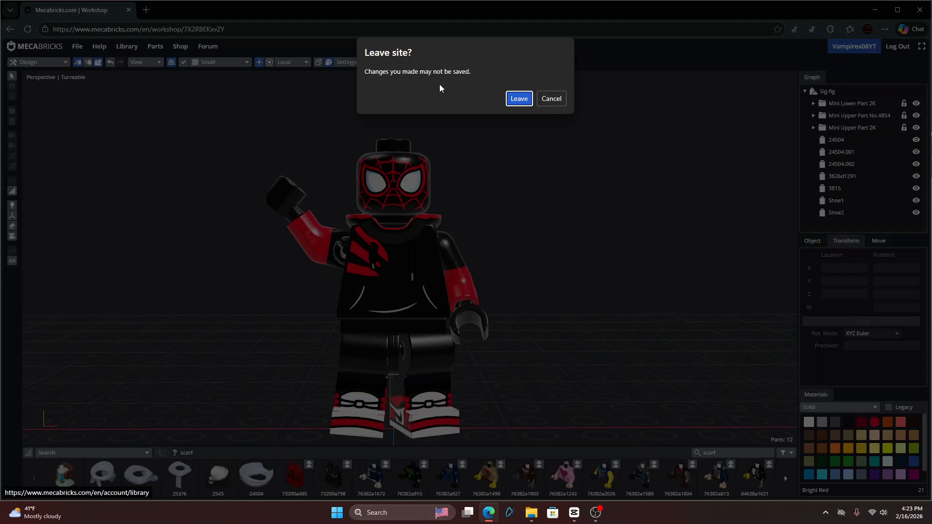
drag(447, 72, 370, 77)
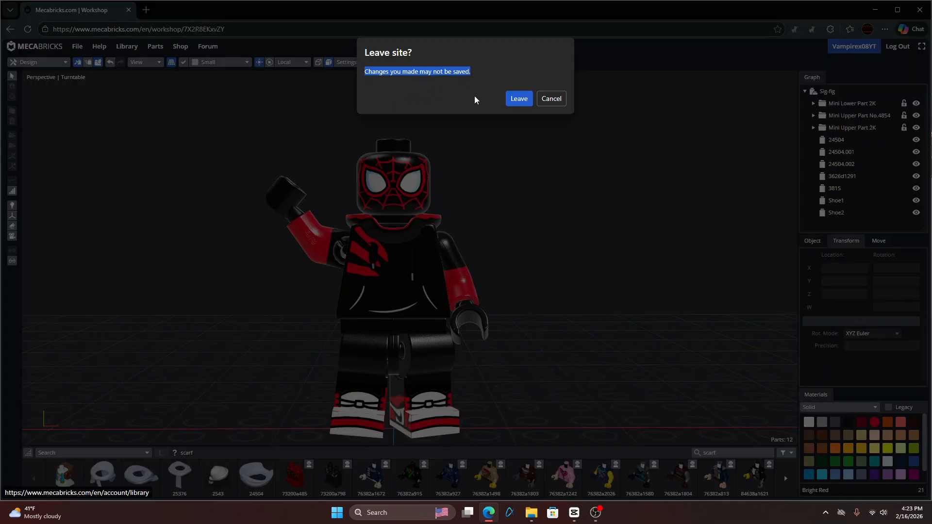
click(518, 98)
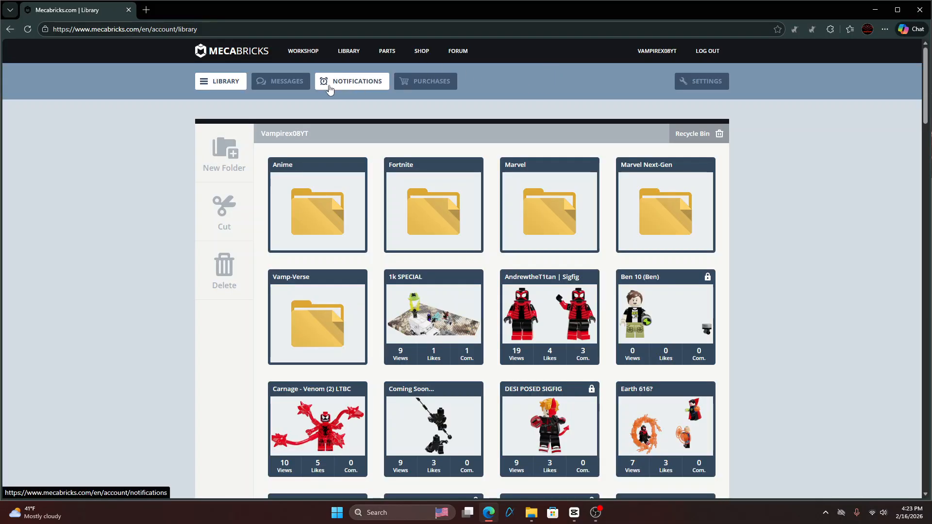
click(418, 51)
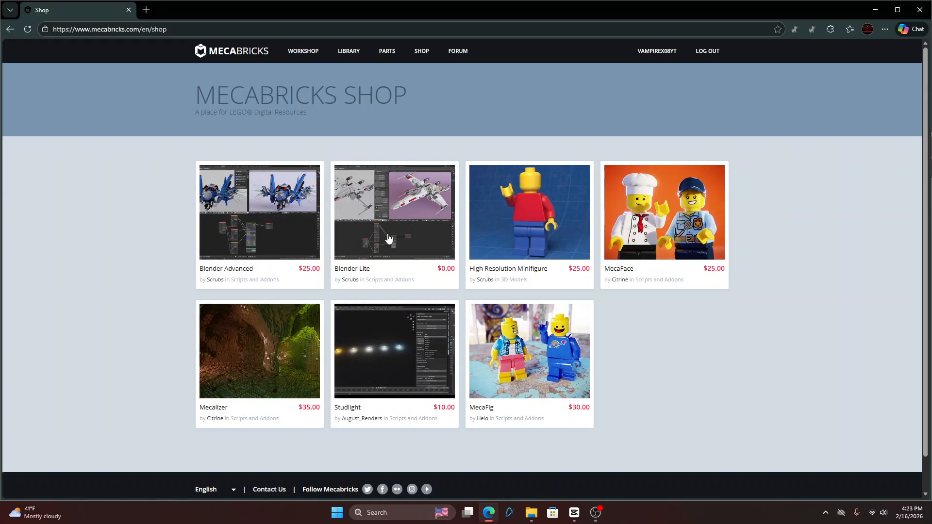
- Browse the selection of community models in the public Mecabricks library
click(343, 50)
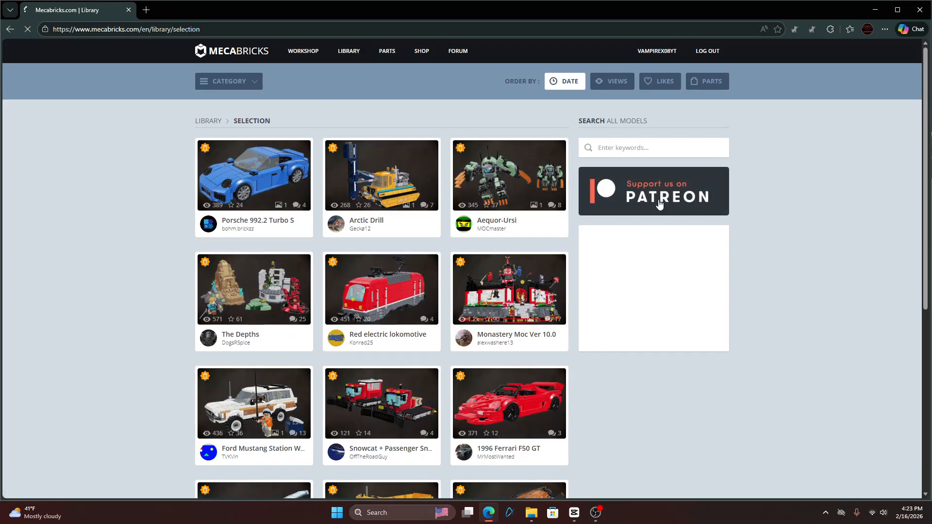
scroll(456, 299, down, 4)
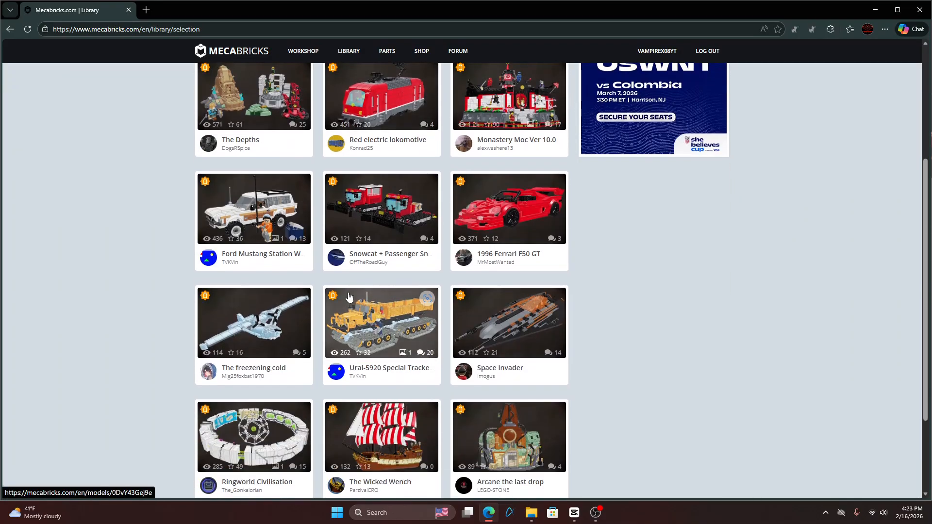
scroll(533, 291, down, 2)
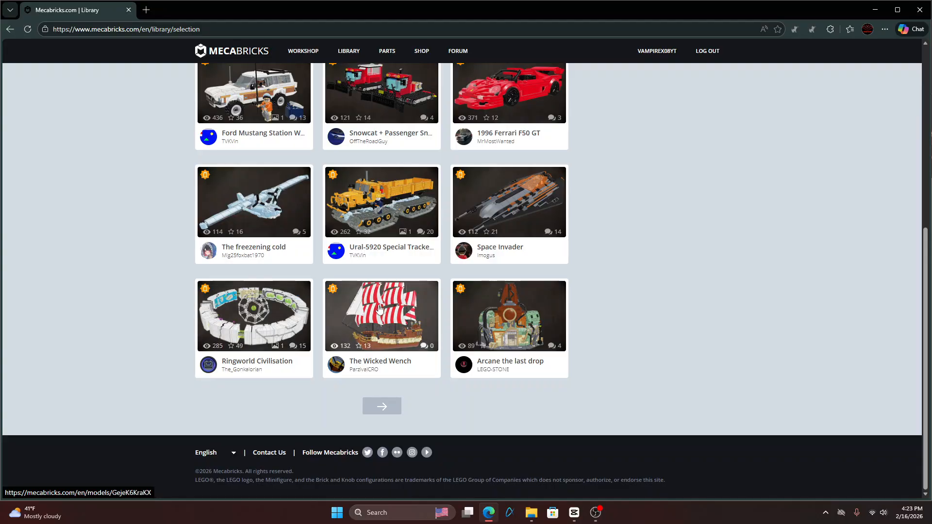
scroll(386, 129, up, 3)
- Open the Red electric lokomotive model, inspect it in the 3D view and return to browsing the library selection
click(385, 130)
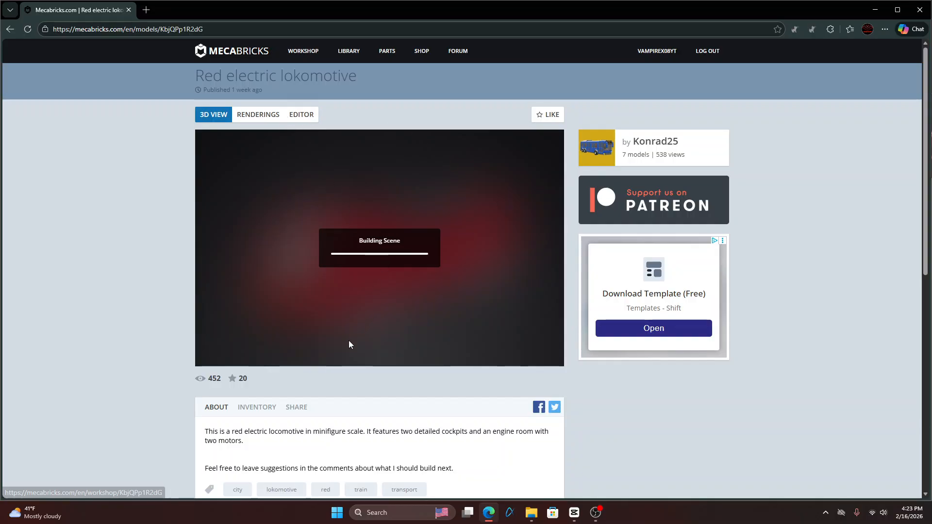
scroll(348, 339, down, 1)
scroll(347, 343, up, 1)
drag(371, 273, 359, 234)
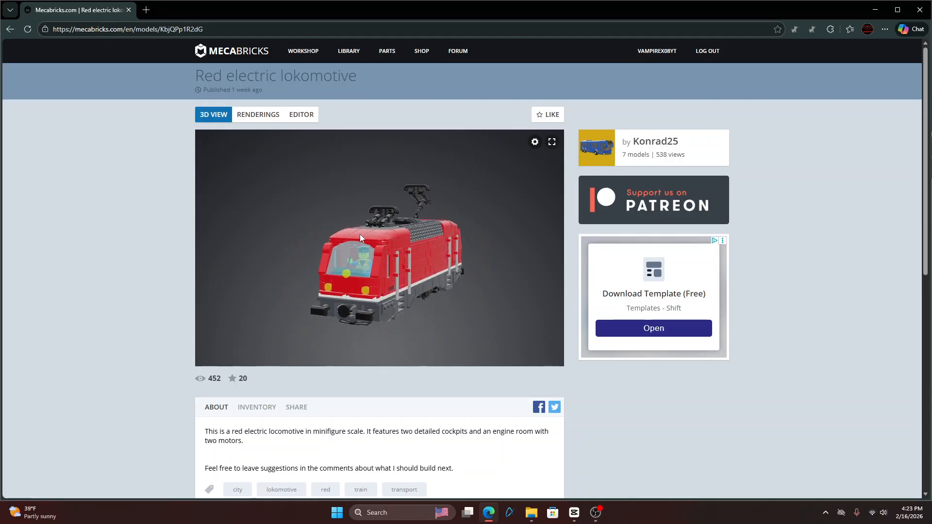
click(9, 30)
scroll(352, 315, down, 1)
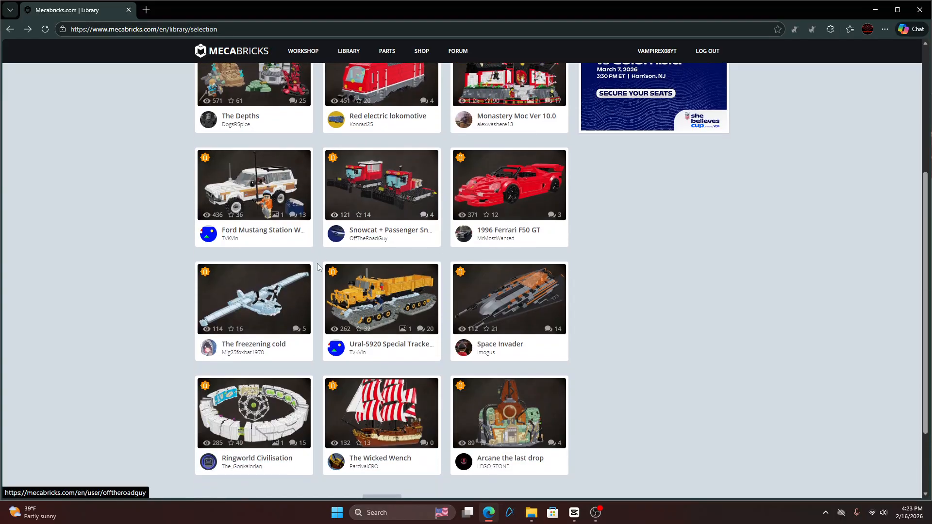
scroll(388, 325, down, 5)
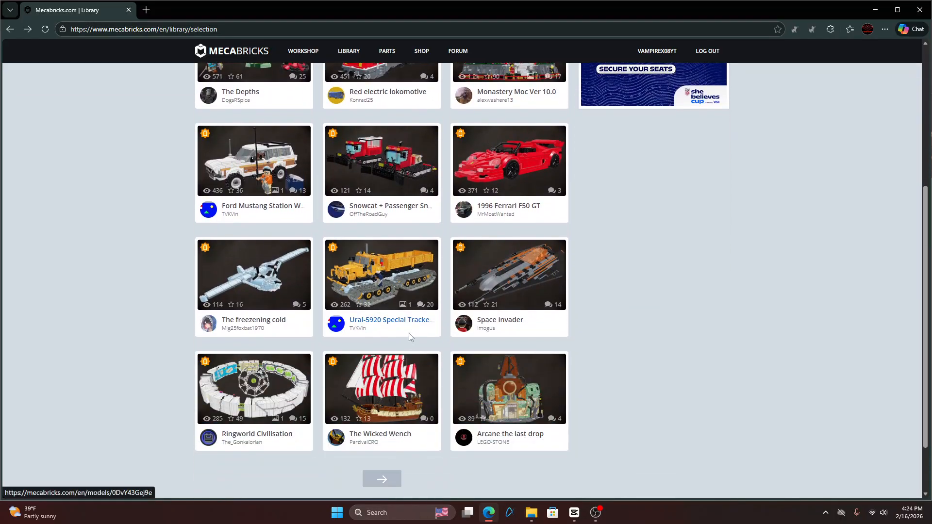
- Go to the second page of the library selection and look over its models
click(390, 479)
scroll(330, 260, down, 2)
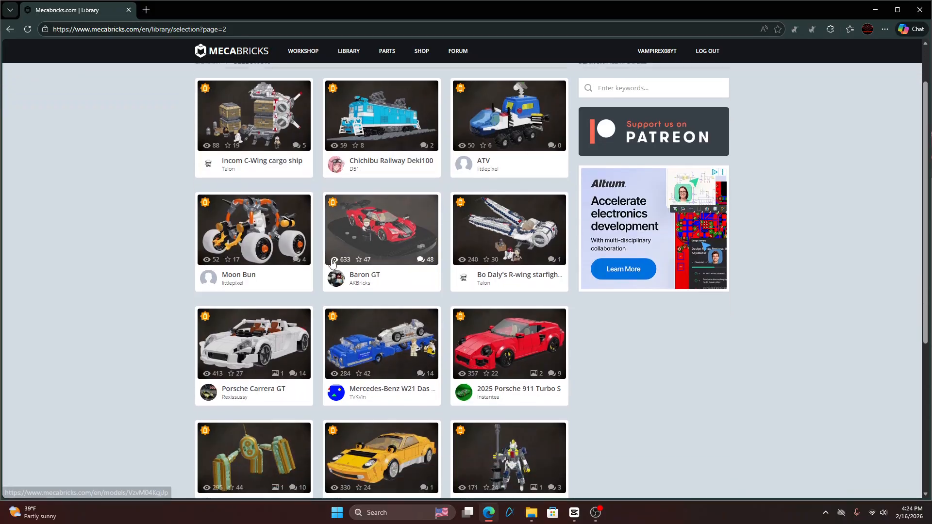
scroll(330, 260, down, 4)
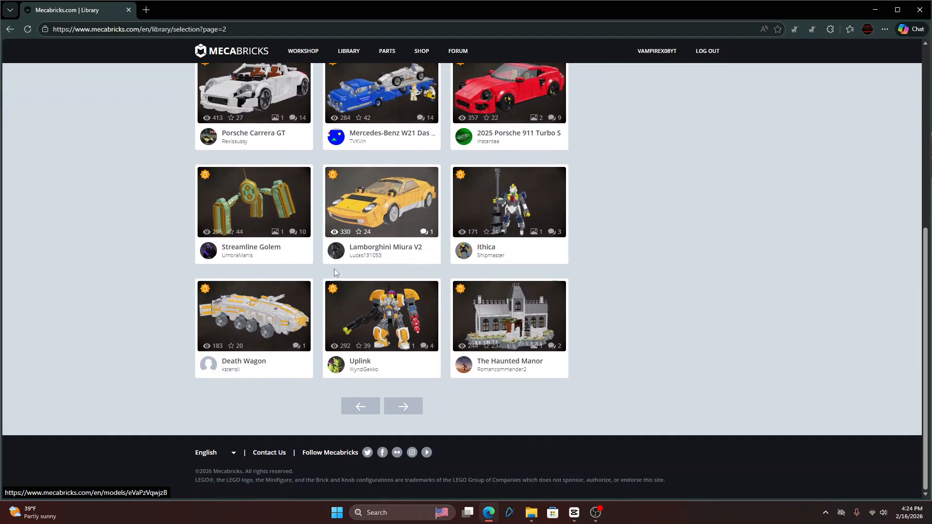
- Open the Uplink and Death Wagon models one after the other, returning to the selection's second page each time
click(401, 310)
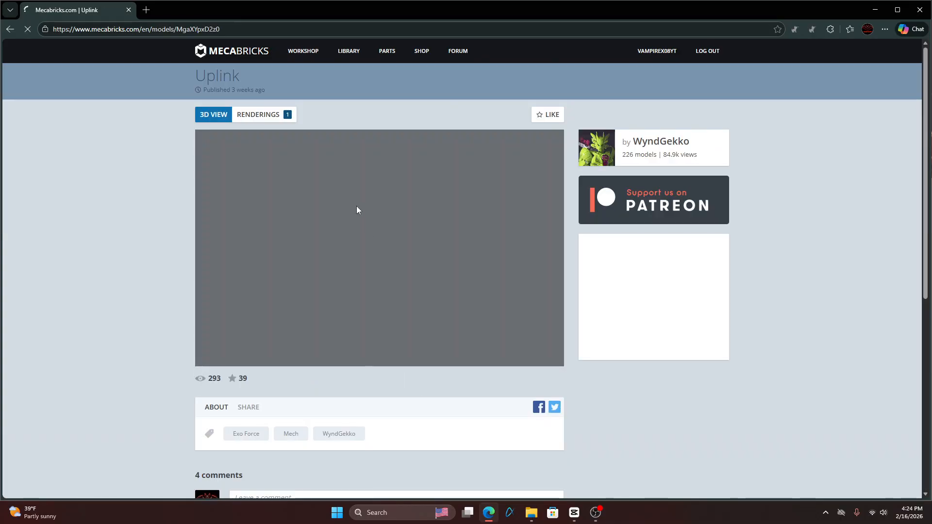
click(9, 29)
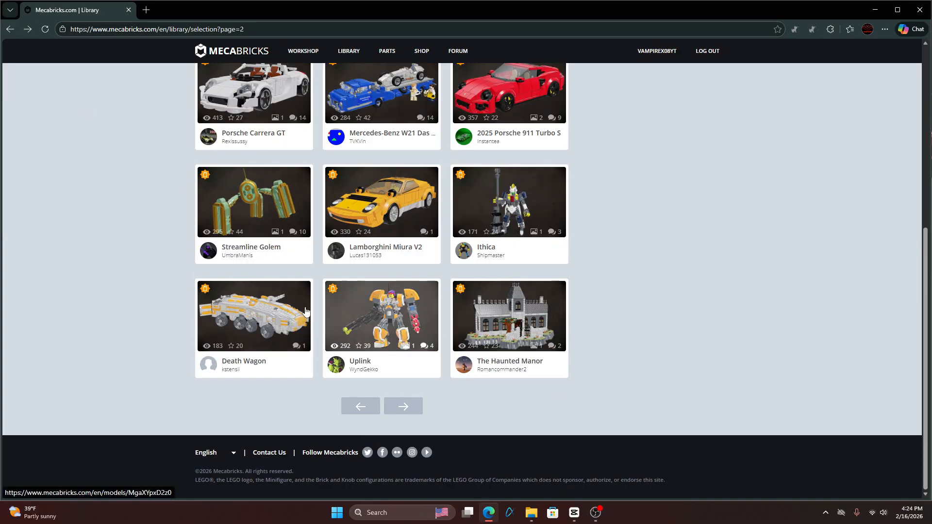
click(253, 312)
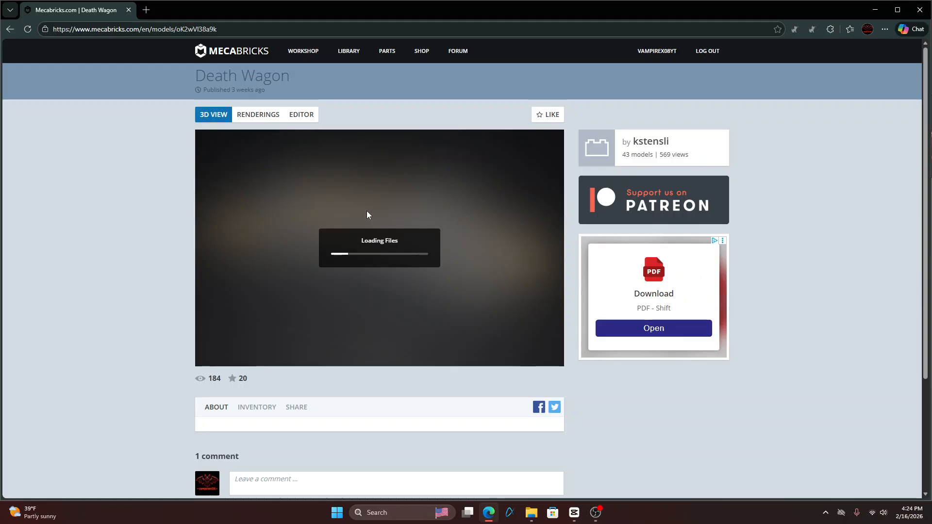
click(10, 30)
scroll(404, 254, up, 5)
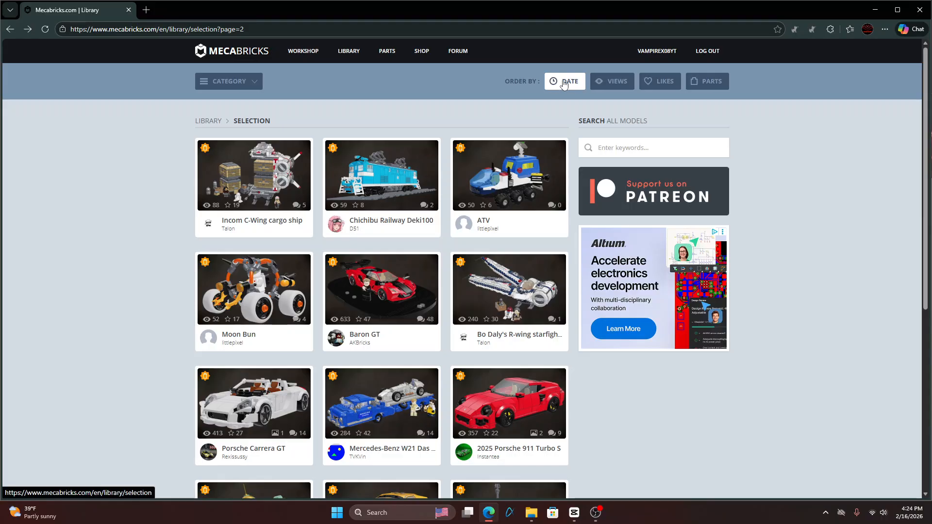
- Switch the library category to Renderings and open the Ant-Man Civil War Suit rendering
click(252, 81)
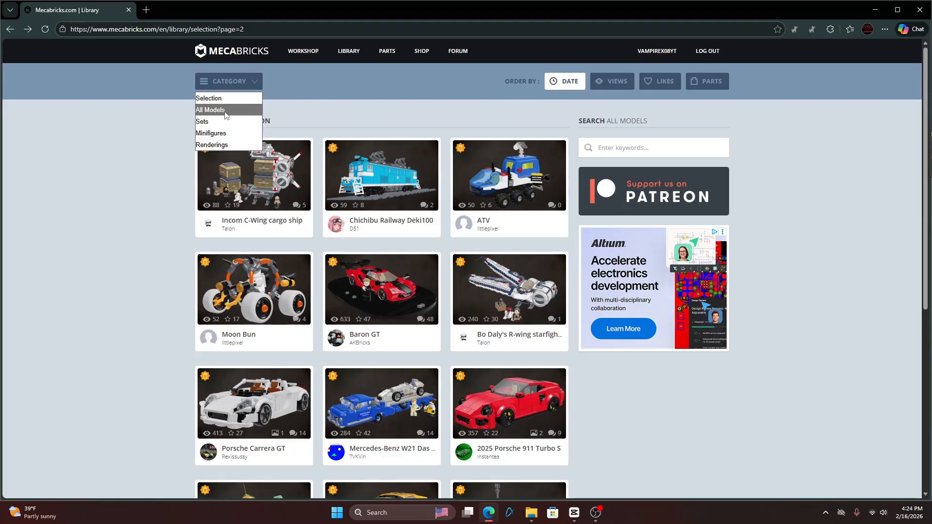
click(232, 143)
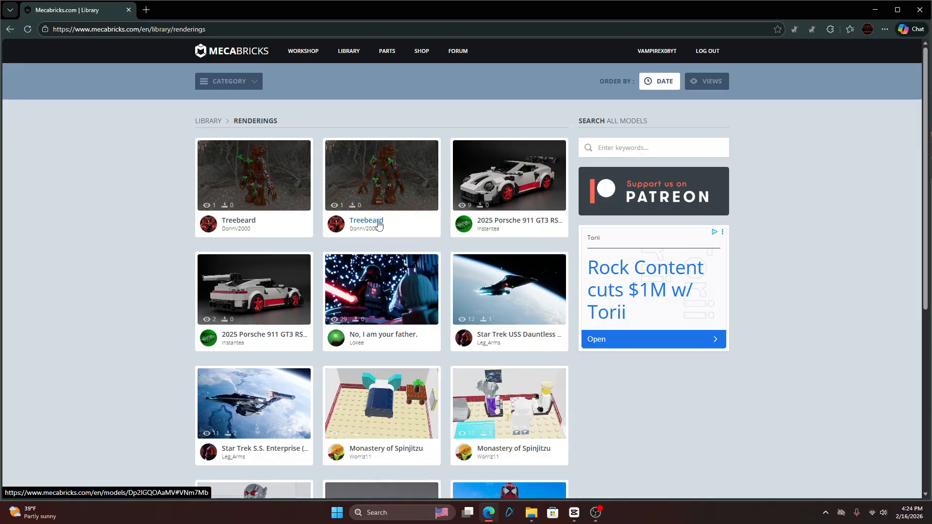
scroll(379, 225, down, 2)
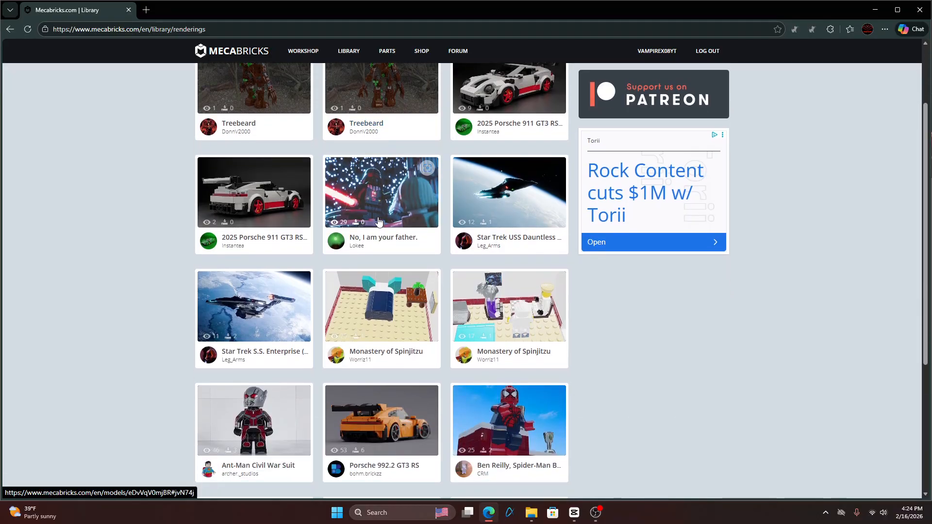
click(279, 396)
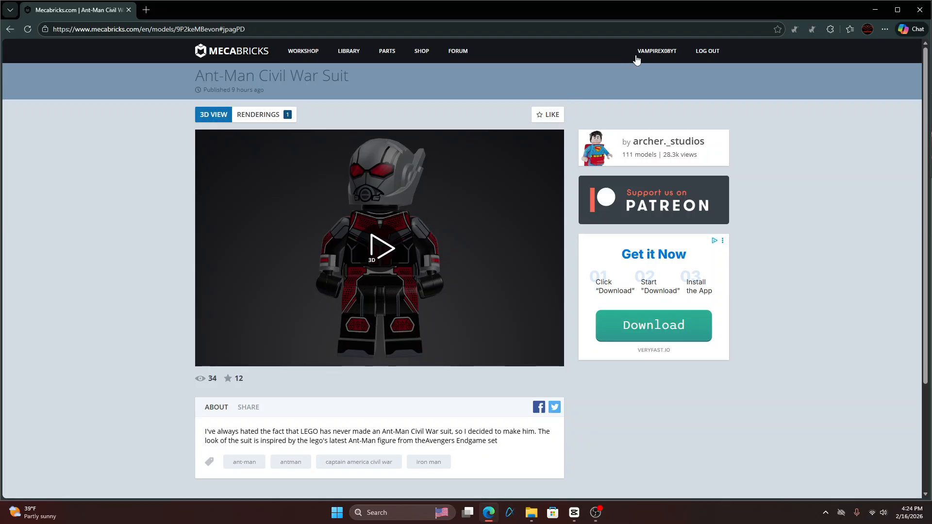
- Open the account's own library and look through its folders and saved models
click(656, 51)
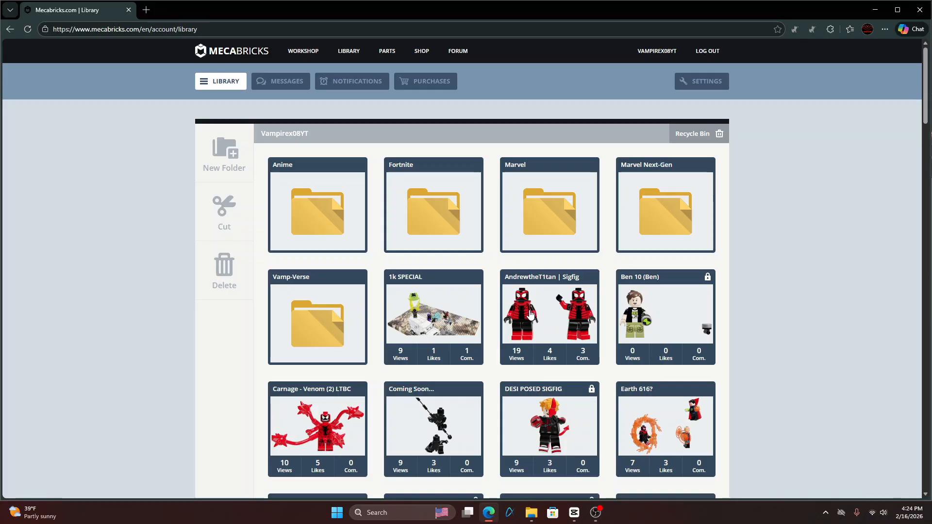
scroll(530, 314, down, 7)
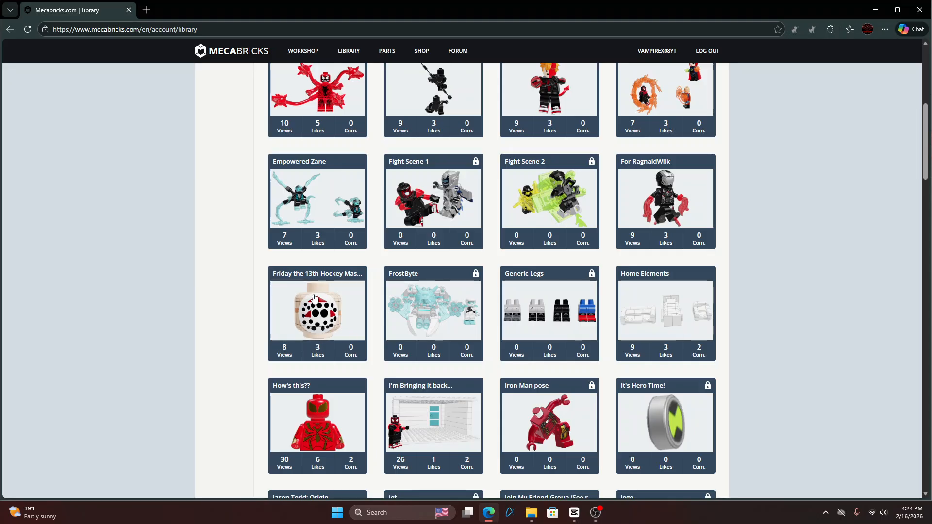
scroll(320, 312, down, 2)
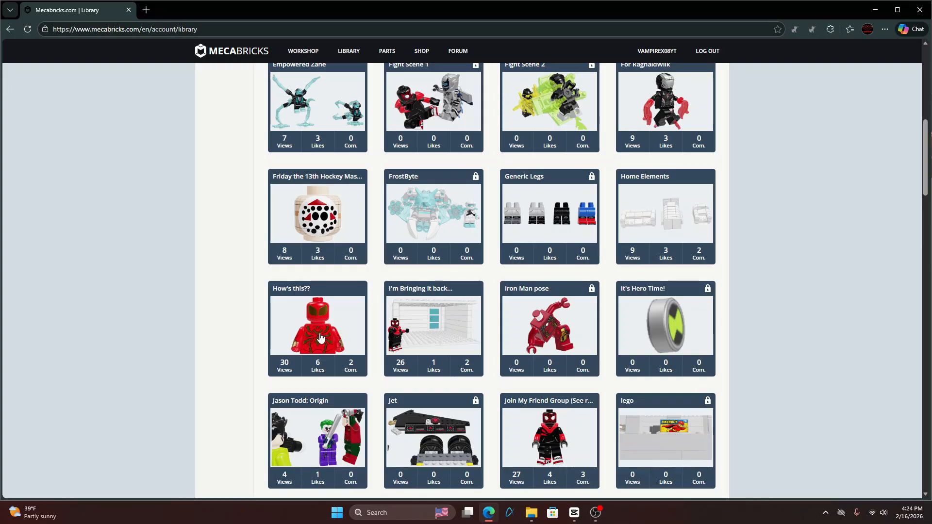
scroll(320, 338, down, 1)
scroll(320, 337, up, 10)
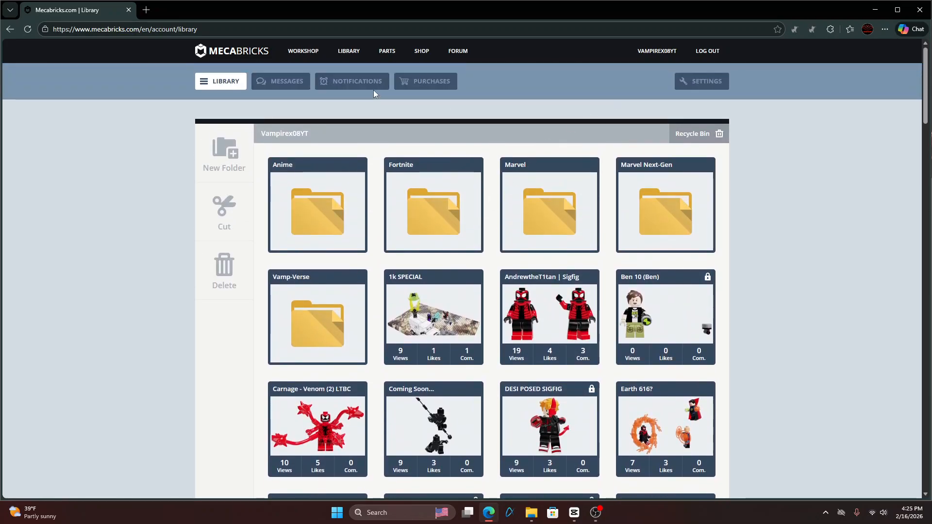
- Open the account's purchases and highlight the Blender Lite add-on's name
click(423, 81)
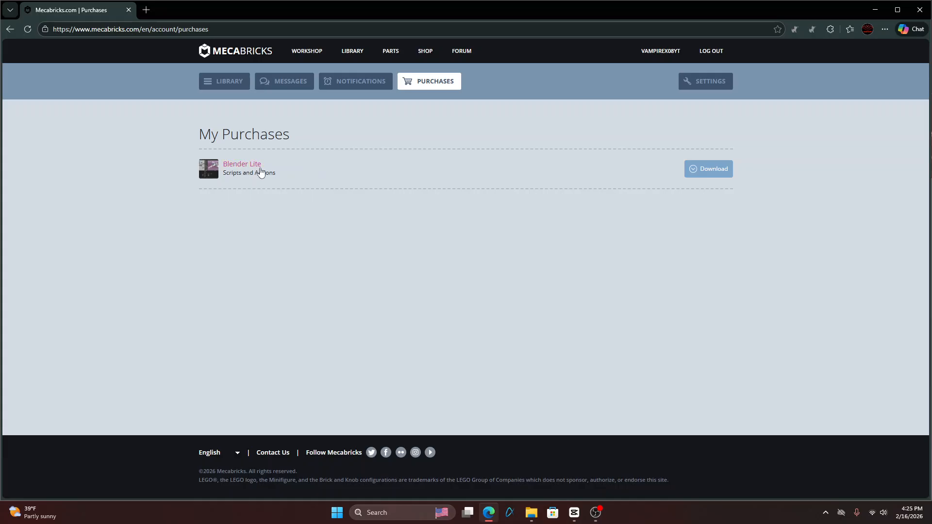
drag(258, 166, 223, 164)
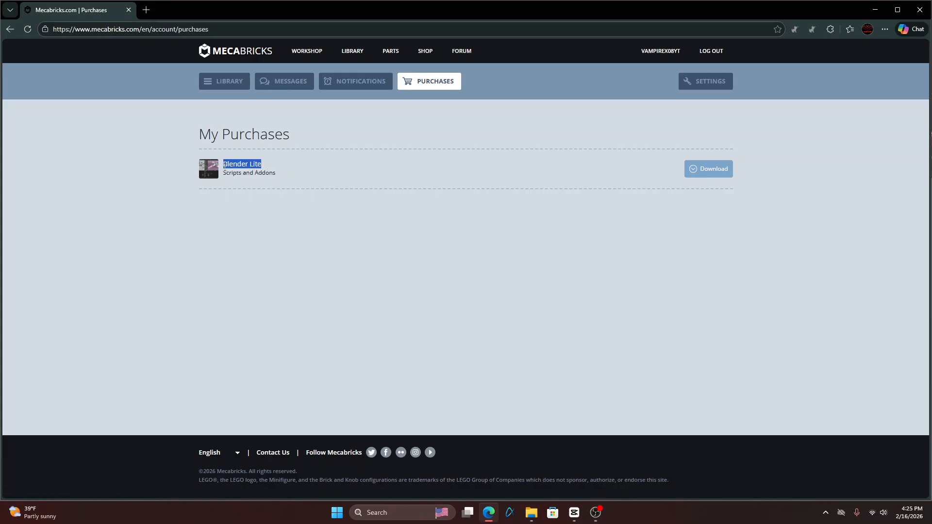
click(444, 131)
- Check the account's messages and notifications, and return to its own library
click(283, 81)
click(326, 83)
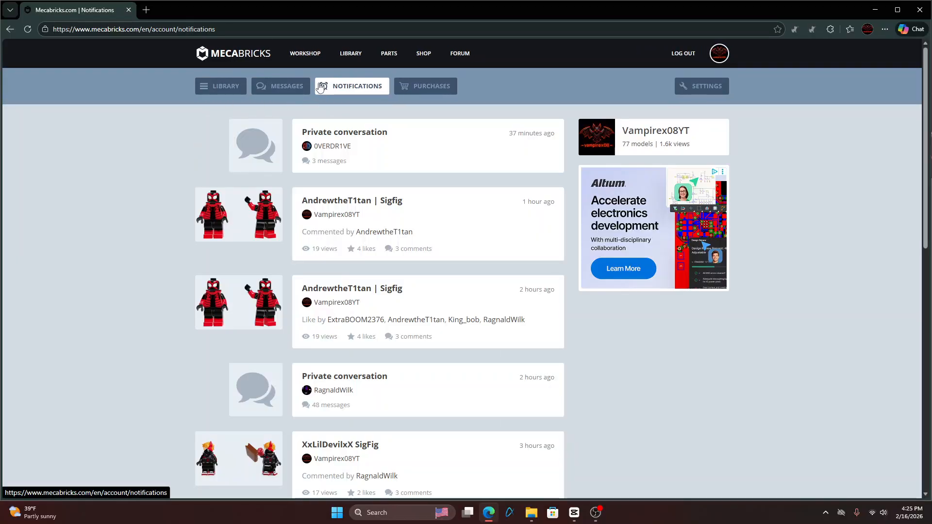
click(241, 88)
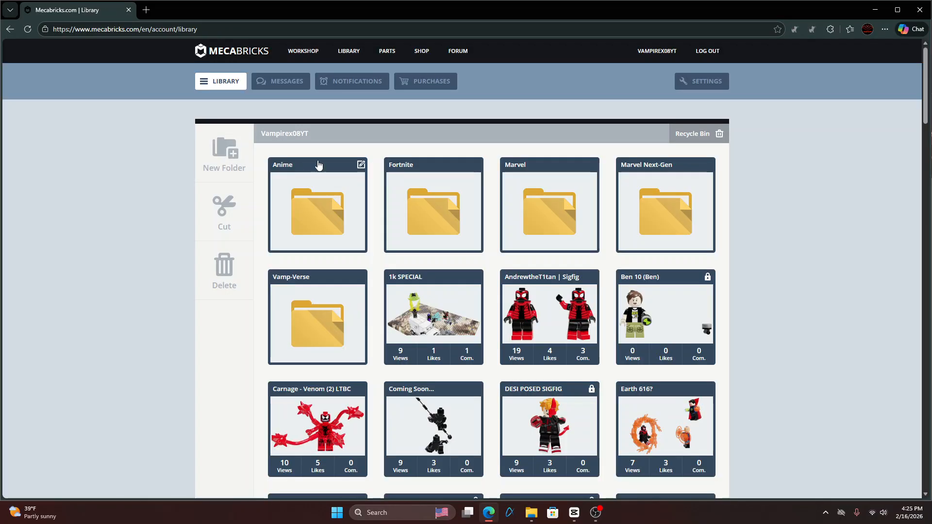
- View the contents of the Marvel Next-Gen folder and return to the top level of the account's library
scroll(284, 205, down, 5)
scroll(326, 284, up, 5)
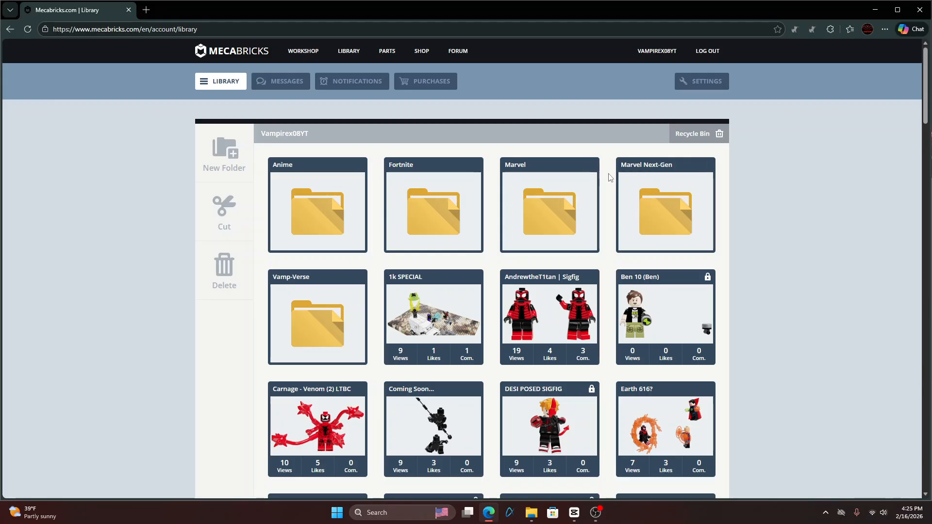
click(630, 194)
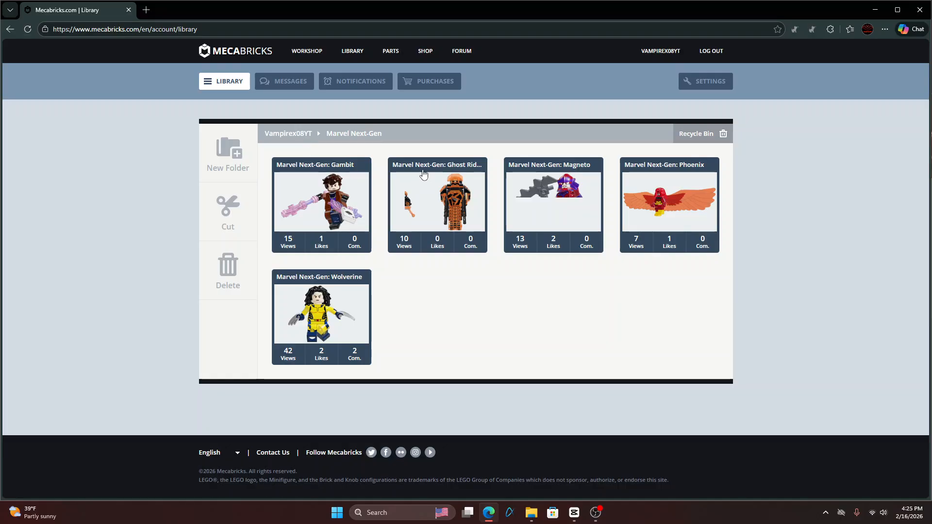
click(299, 138)
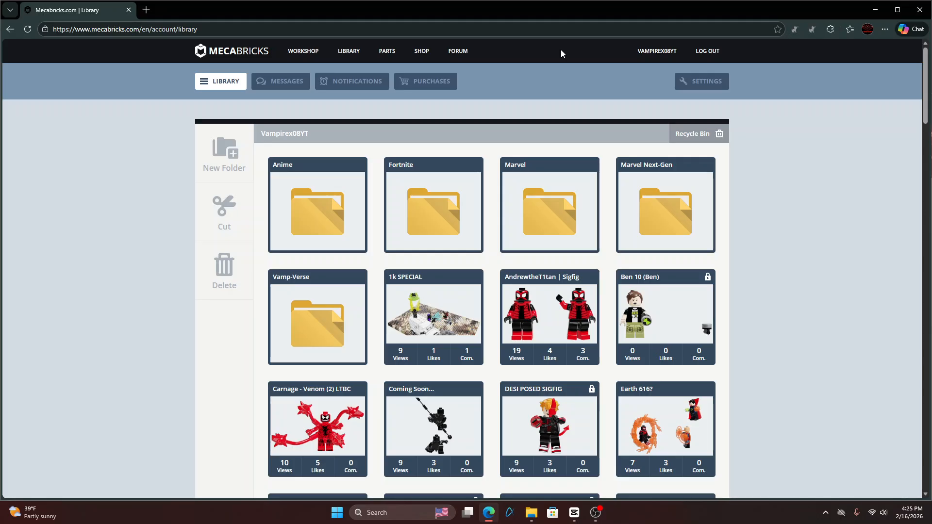
- Open the account's public profile page from its notifications and point out the profile name
click(669, 58)
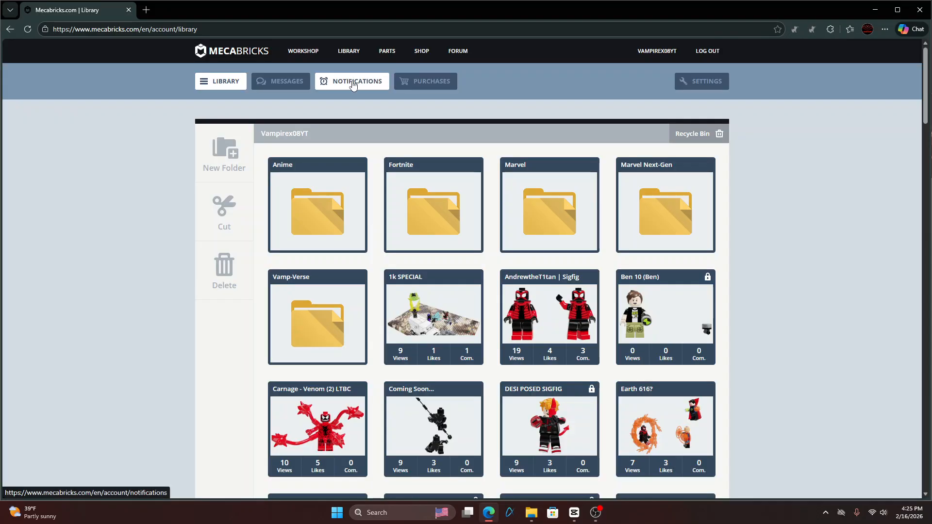
click(356, 81)
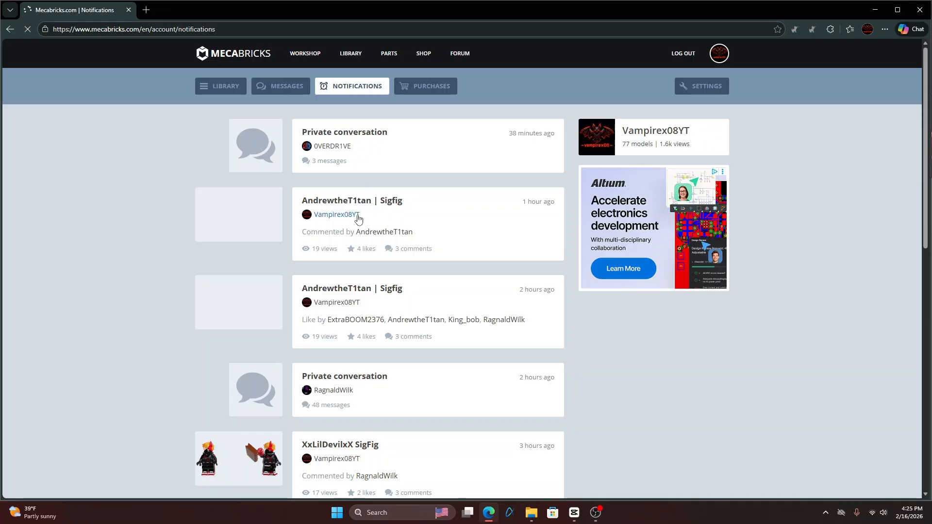
click(355, 217)
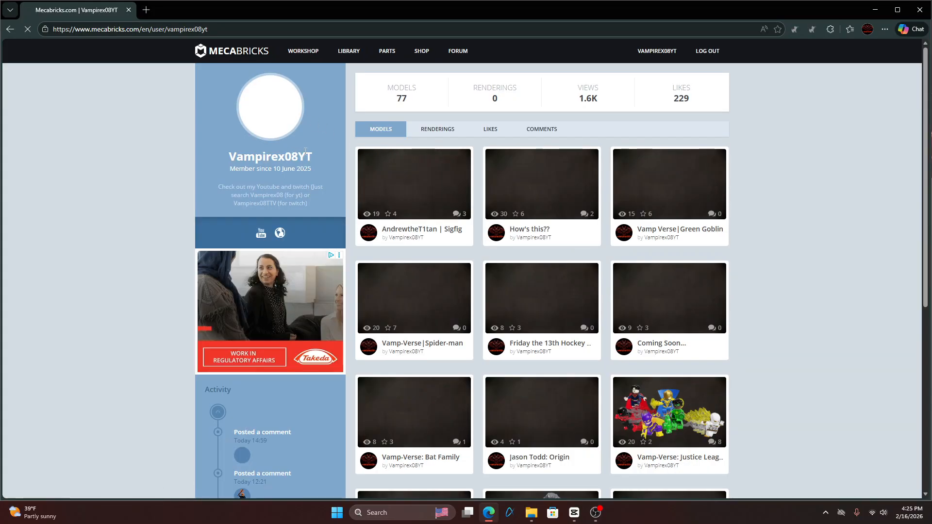
drag(315, 158, 230, 148)
click(225, 126)
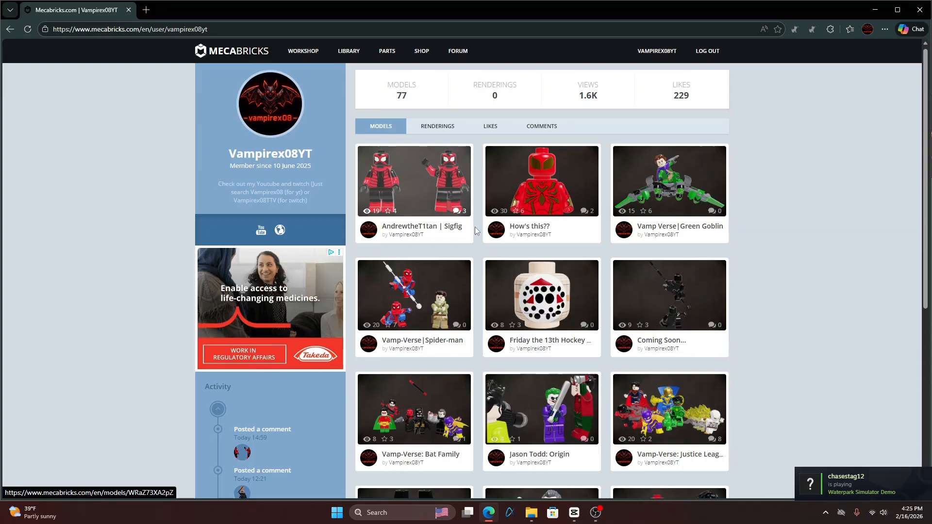
- Look through the published models on the account's public profile page and highlight part of the profile name
scroll(476, 240, down, 5)
scroll(476, 237, down, 1)
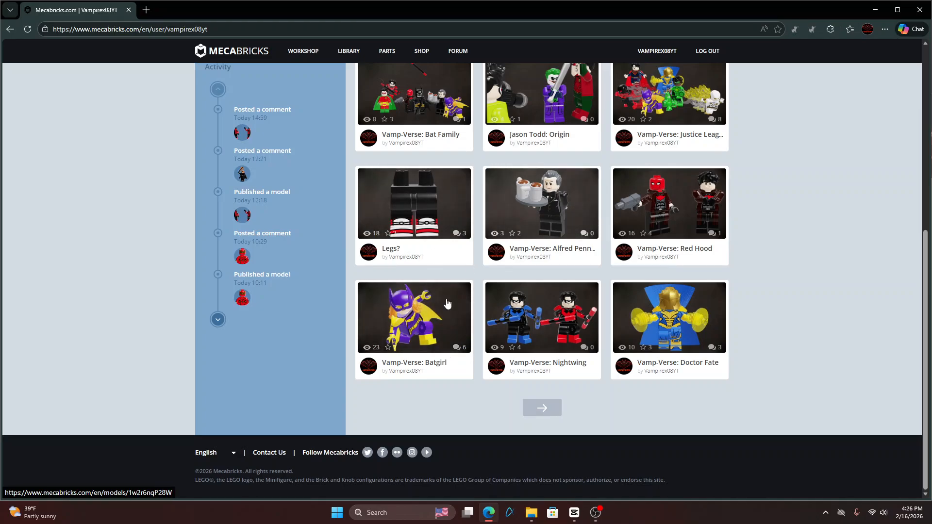
scroll(508, 293, up, 3)
scroll(582, 272, down, 2)
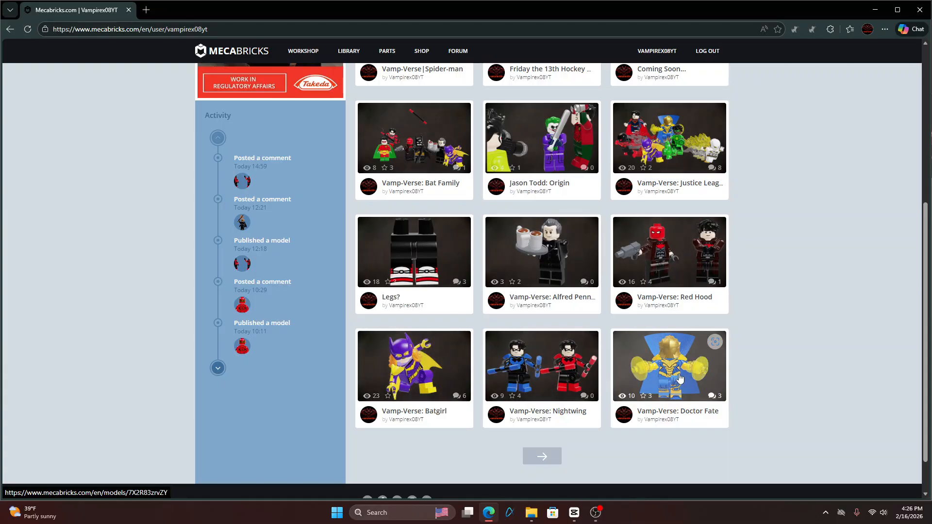
scroll(481, 263, up, 5)
scroll(481, 260, down, 2)
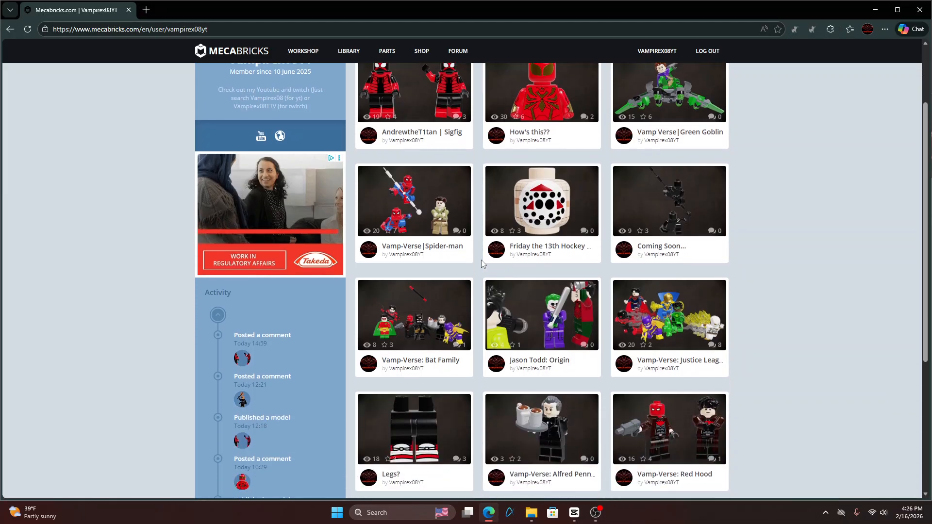
scroll(400, 325, down, 1)
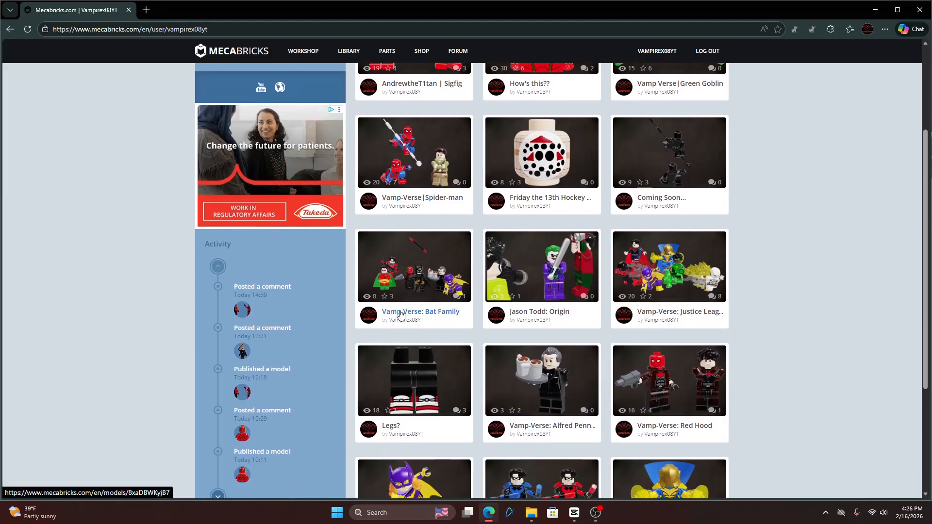
scroll(400, 315, up, 3)
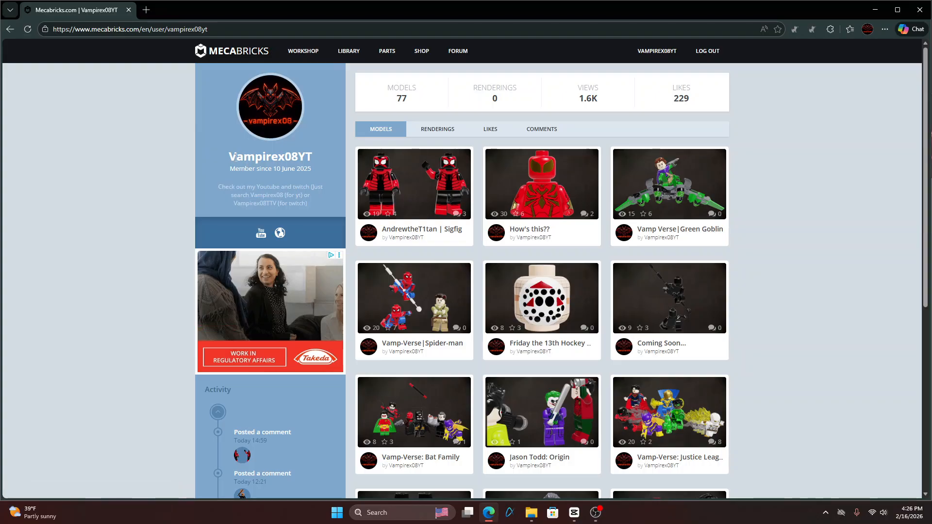
drag(246, 157, 263, 158)
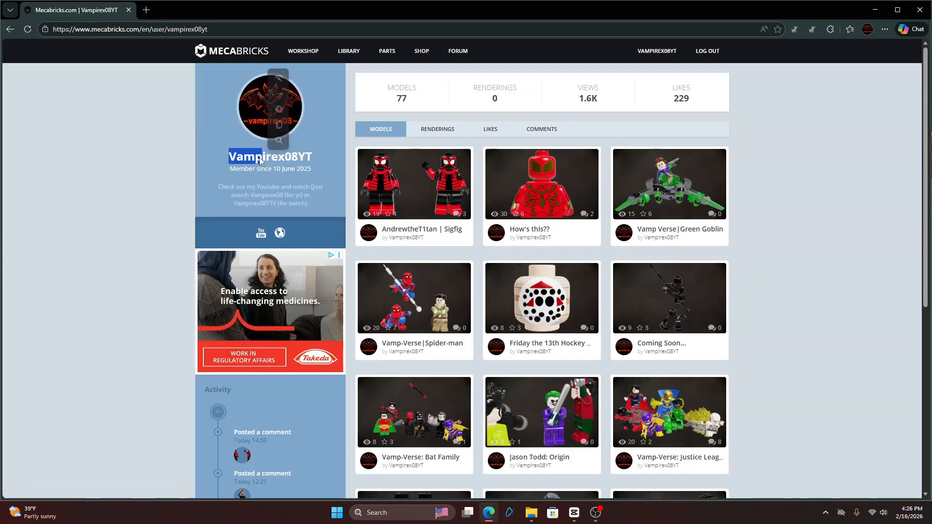
click(216, 125)
scroll(414, 346, up, 2)
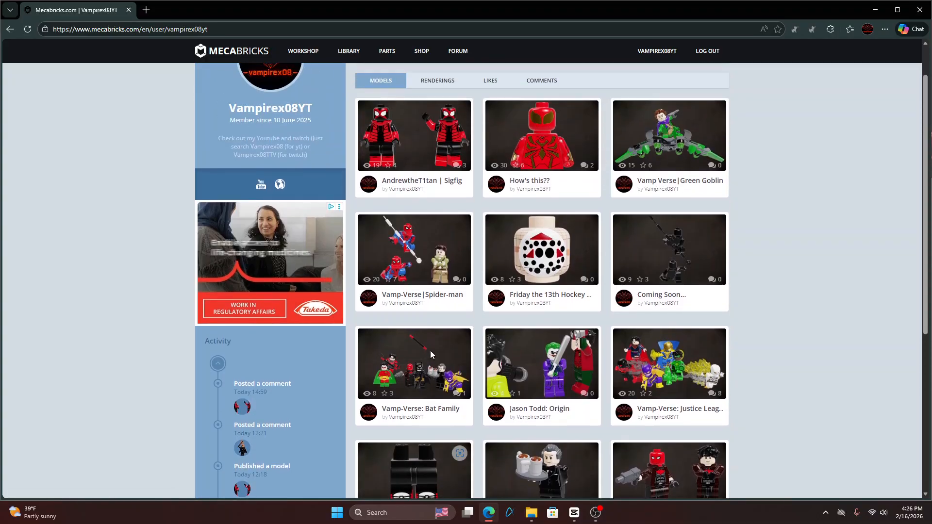
- Open the published Vamp-Verse|Spider-man model from the profile page in the 3D view
drag(422, 295, 422, 359)
scroll(424, 366, down, 2)
scroll(424, 366, down, 2)
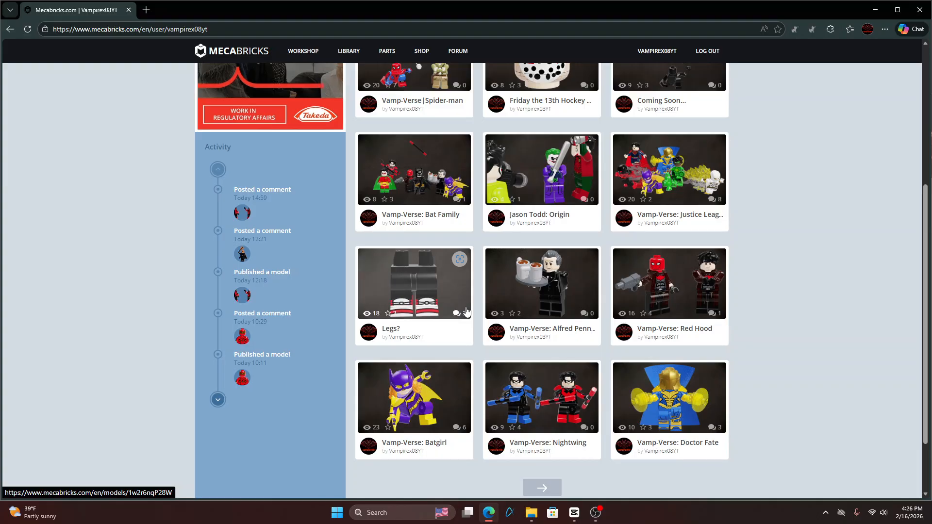
scroll(660, 117, up, 6)
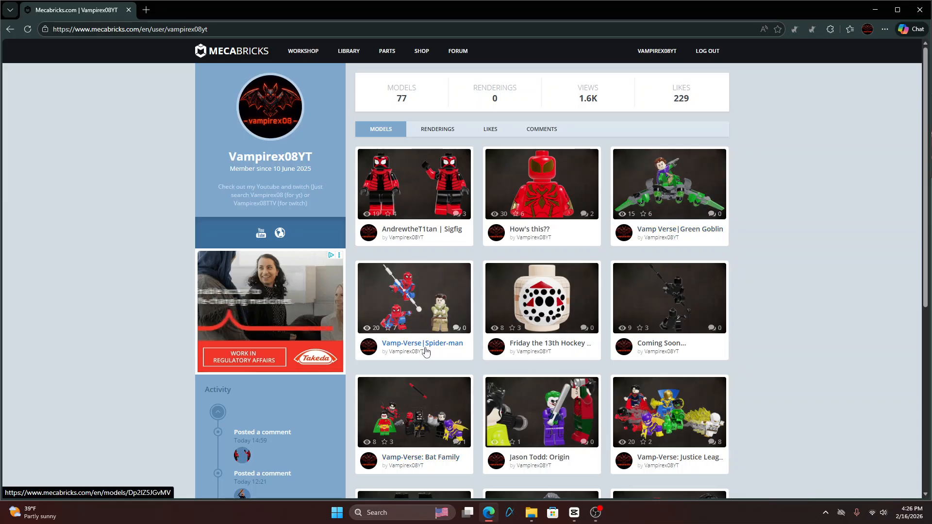
click(427, 332)
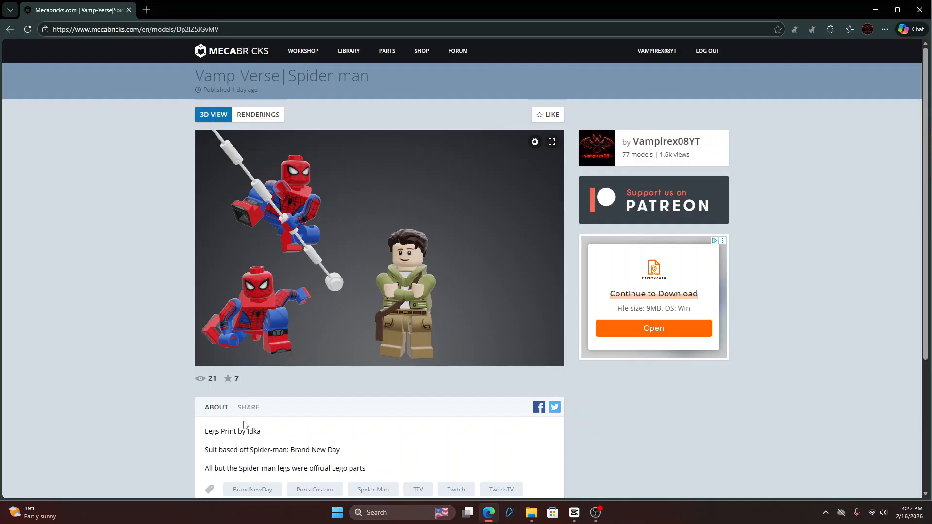
- Highlight the leg print credit in the description and examine the green-jacketed minifigure's hands and torso up close in the 3D view
drag(252, 433, 214, 433)
click(272, 431)
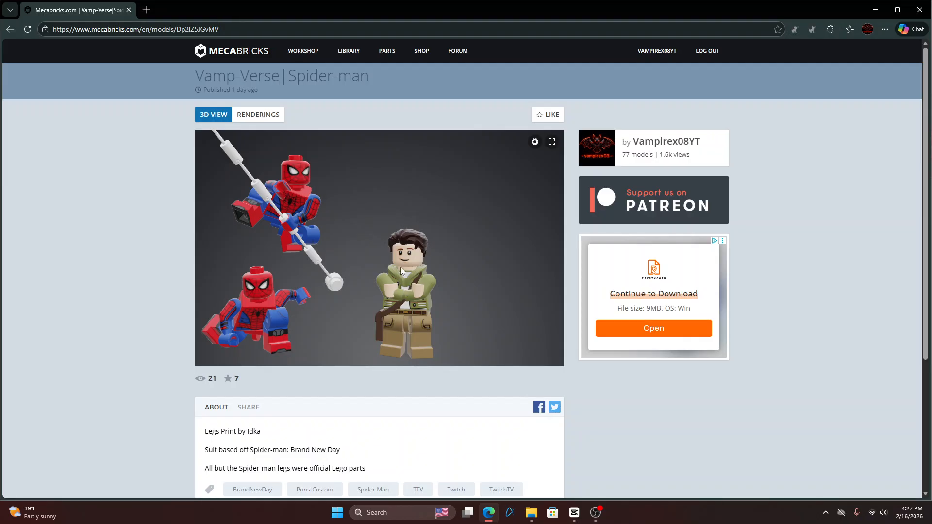
drag(408, 301, 415, 304)
scroll(383, 207, up, 6)
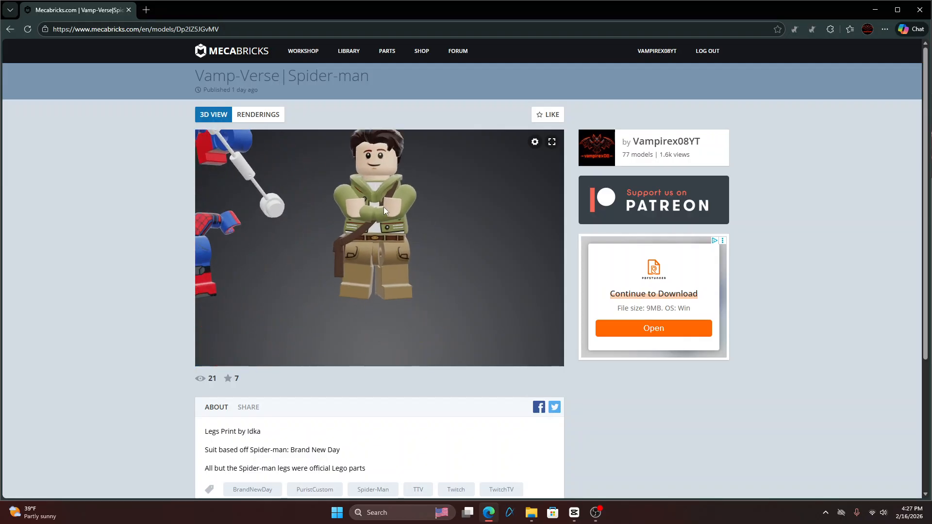
scroll(394, 266, up, 5)
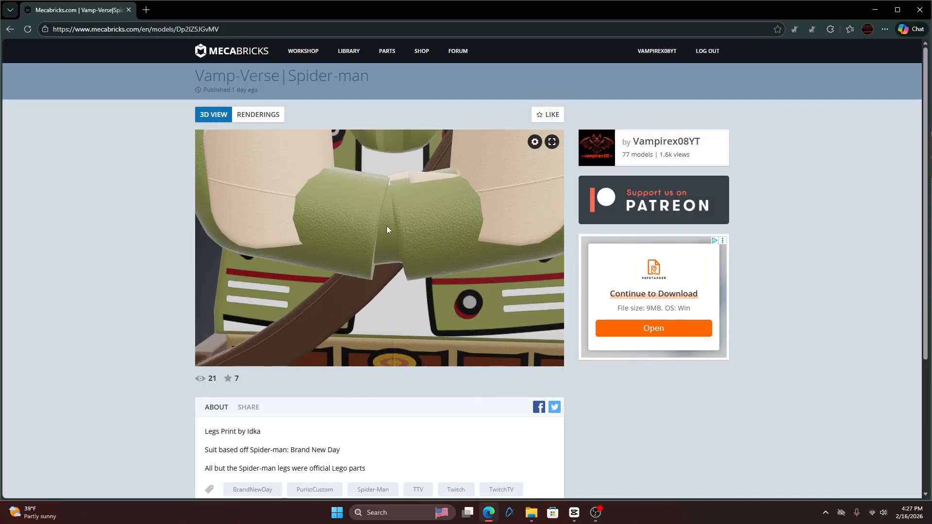
scroll(427, 245, up, 3)
right_drag(426, 245, 418, 355)
scroll(426, 322, up, 3)
right_drag(427, 323, 411, 262)
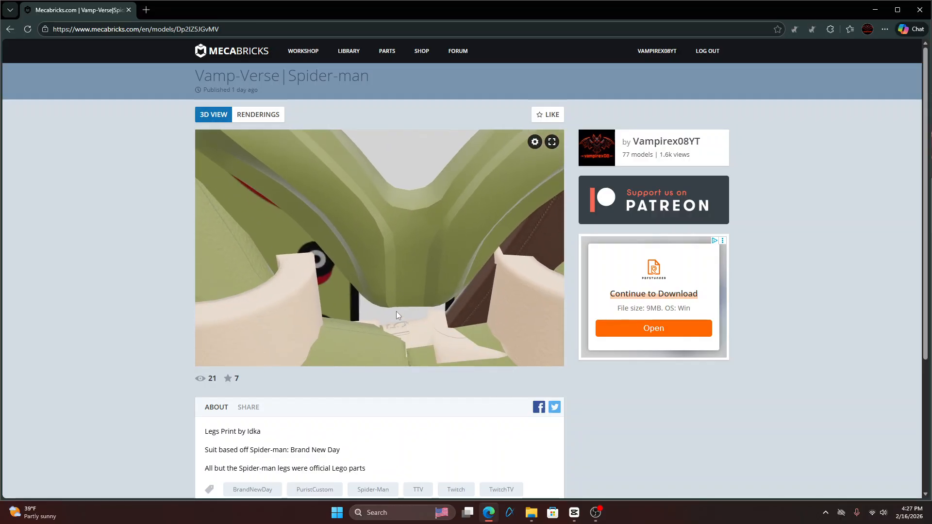
scroll(400, 317, down, 5)
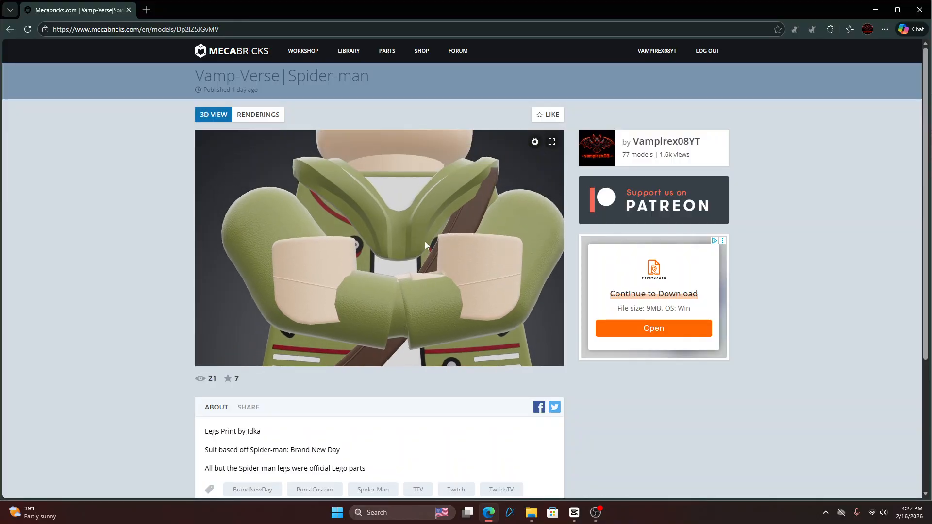
scroll(424, 238, down, 6)
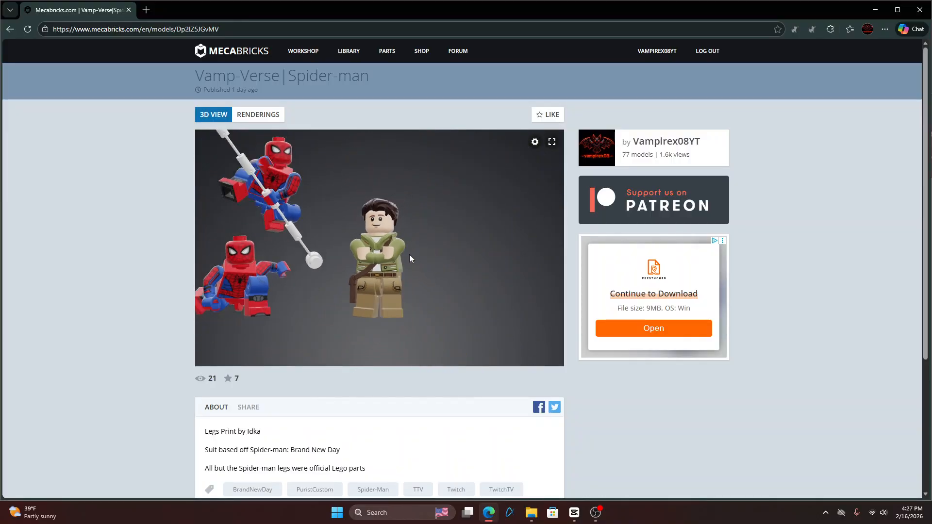
- Examine the crouching Spider-Man minifigure and its leg prints from different angles in the 3D view
mouse_move(409, 254)
mouse_down()
mouse_move(402, 267)
mouse_move(421, 261)
mouse_move(362, 265)
mouse_move(381, 243)
mouse_move(381, 260)
mouse_move(351, 266)
mouse_move(413, 229)
mouse_move(394, 264)
mouse_up()
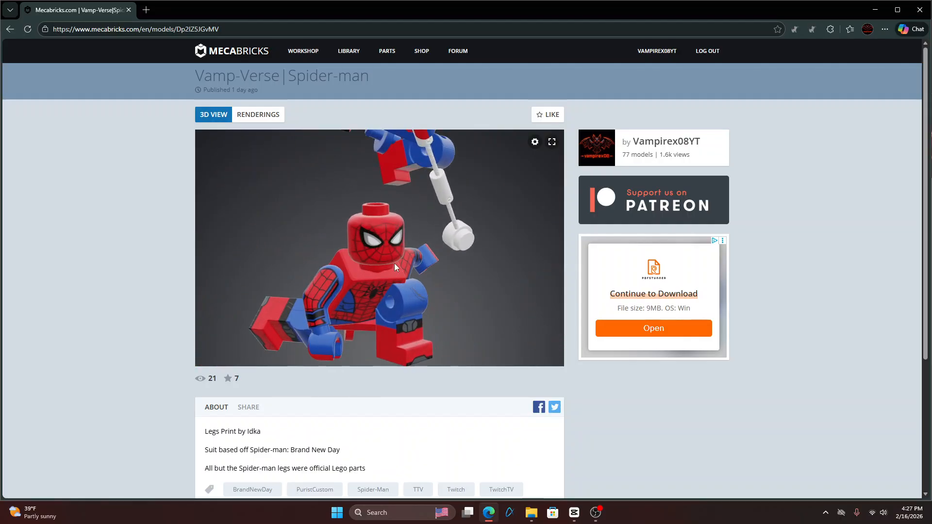
right_drag(394, 263, 469, 158)
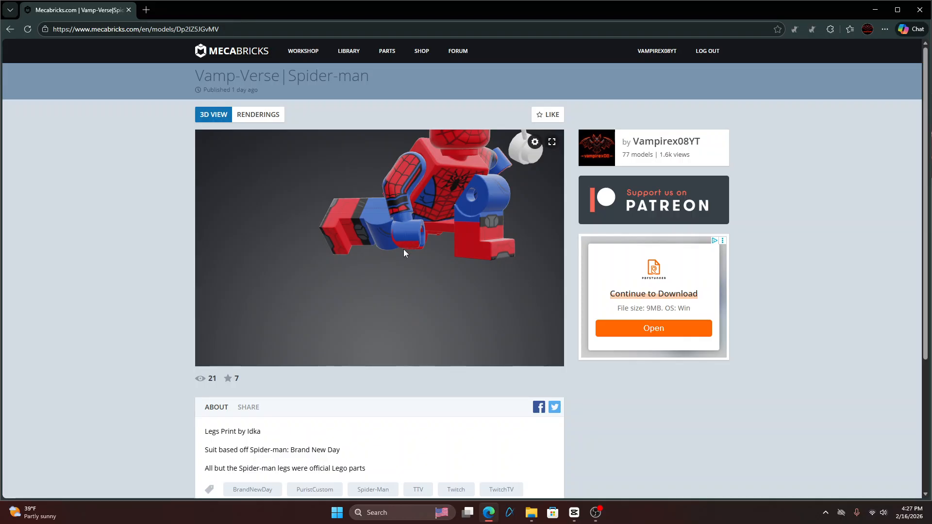
drag(424, 178, 364, 326)
drag(424, 254, 326, 357)
scroll(414, 246, up, 3)
- Review the model's description, tags, view count and comment area, and return to the account's library page
scroll(335, 389, down, 2)
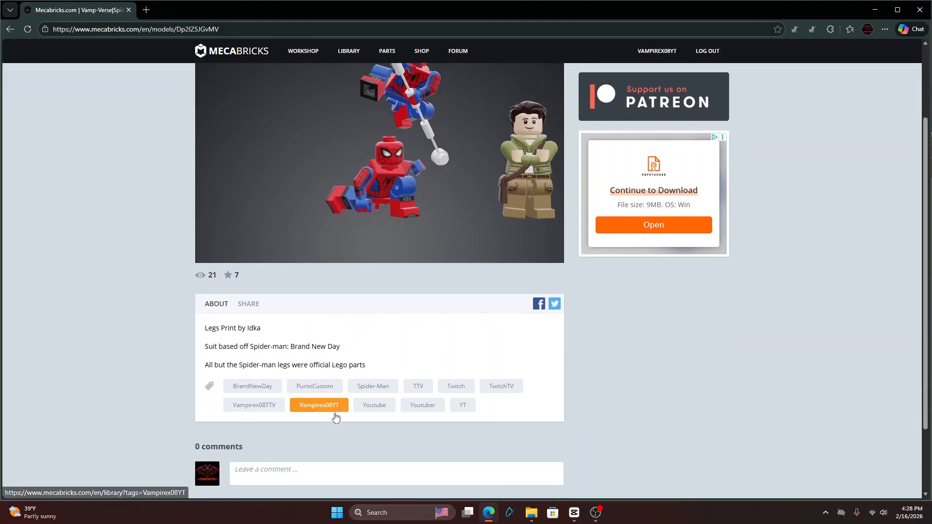
scroll(333, 416, down, 2)
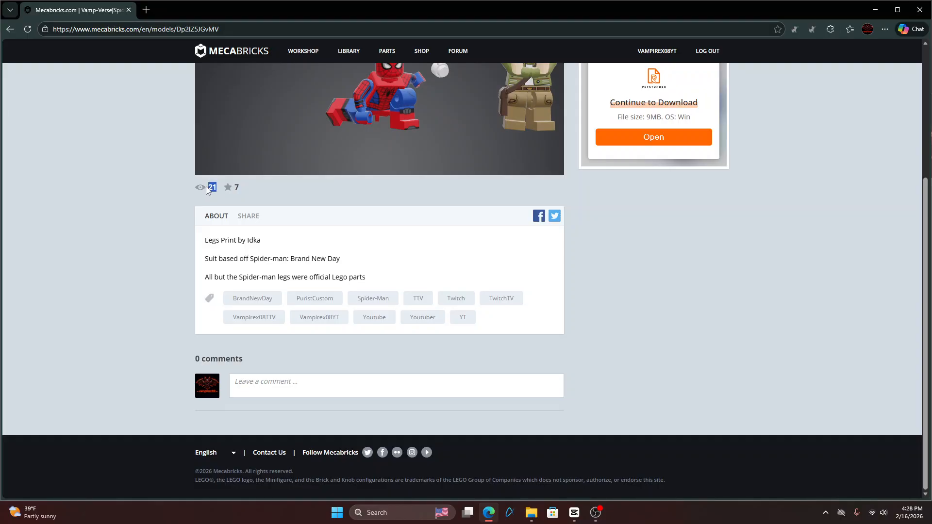
scroll(366, 196, up, 4)
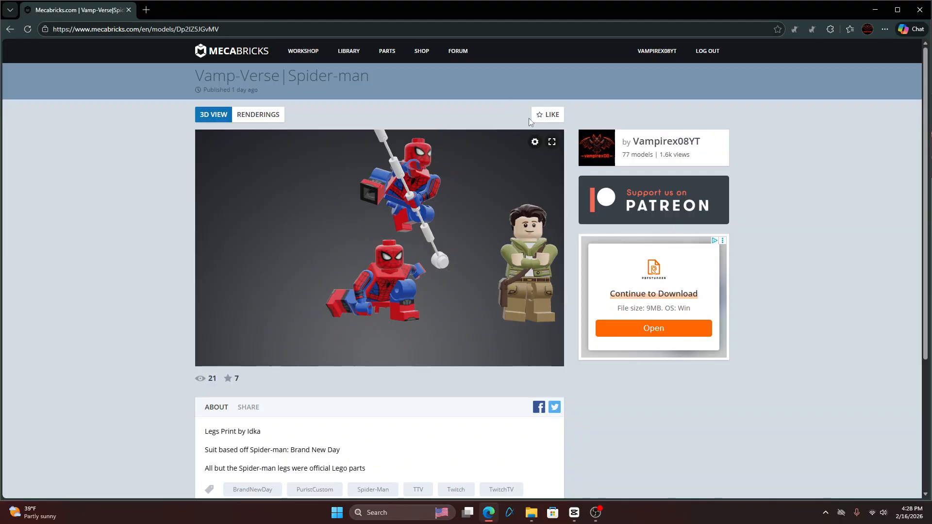
click(674, 52)
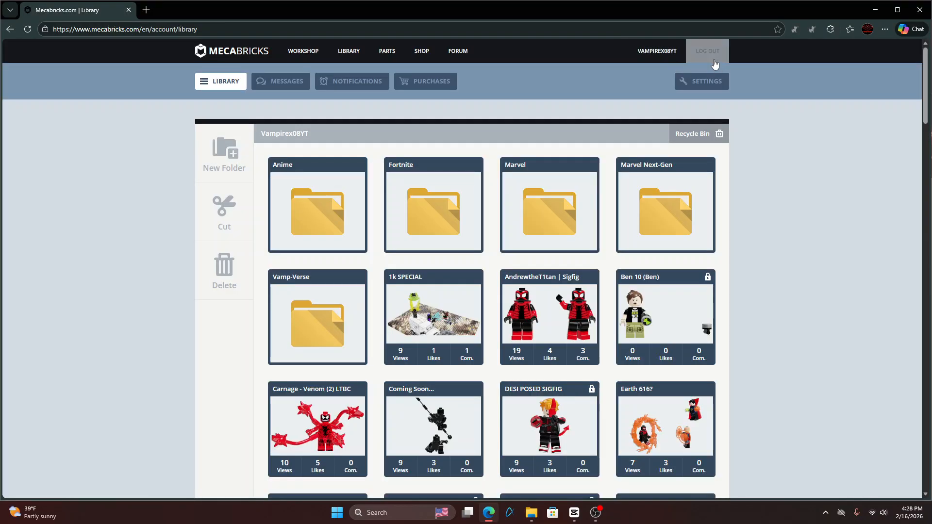